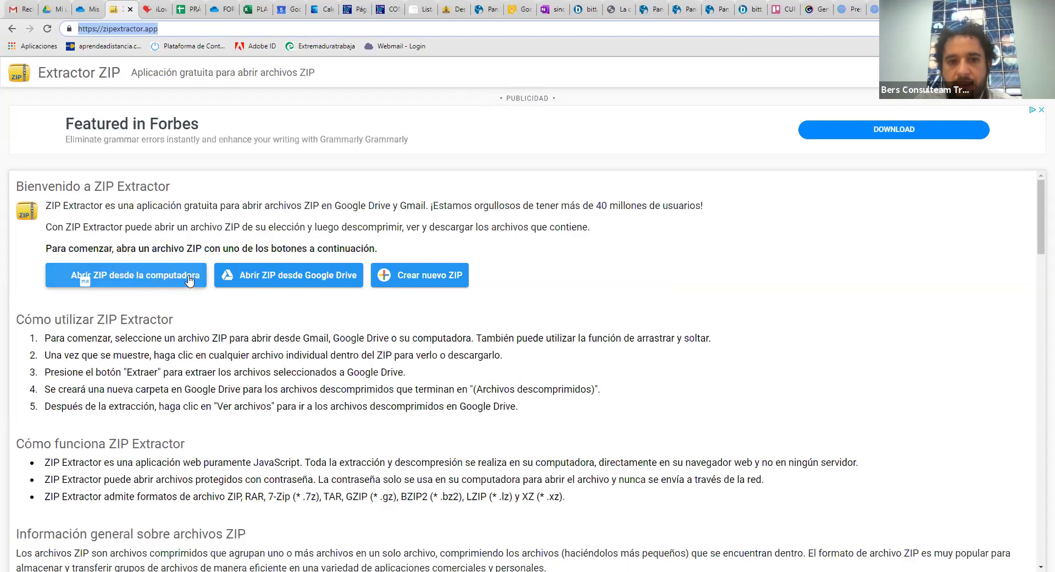
Start a new empty ZIP archive in ZIP Extractor and name it PAQUETE
click(429, 281)
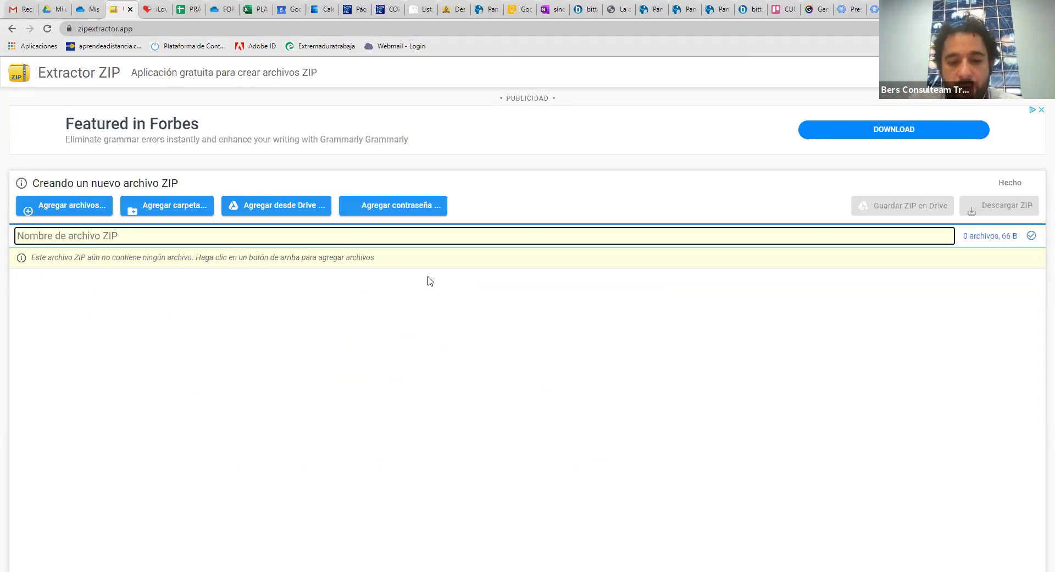
text(PAQUETE)
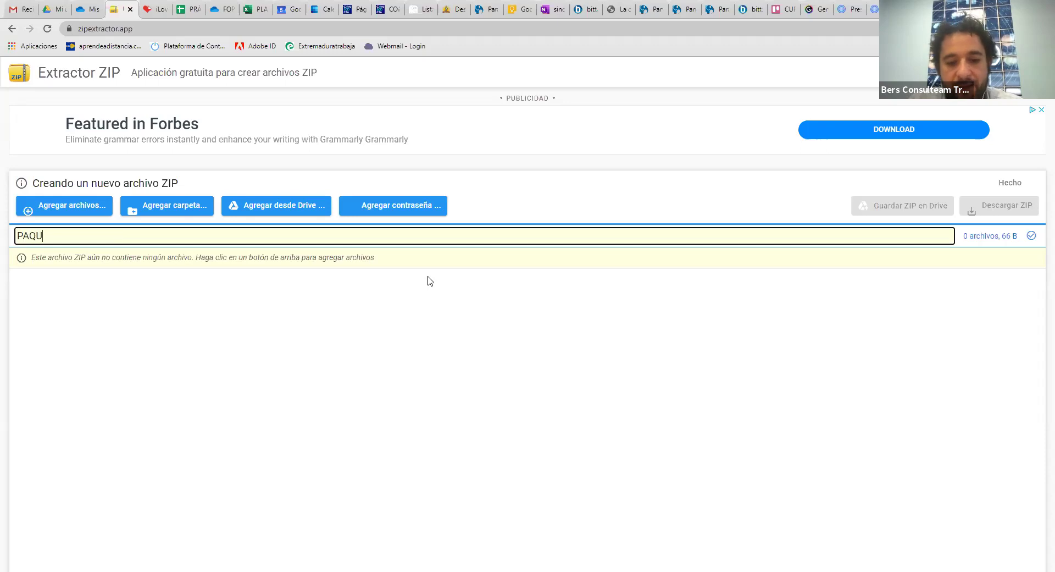
click(71, 178)
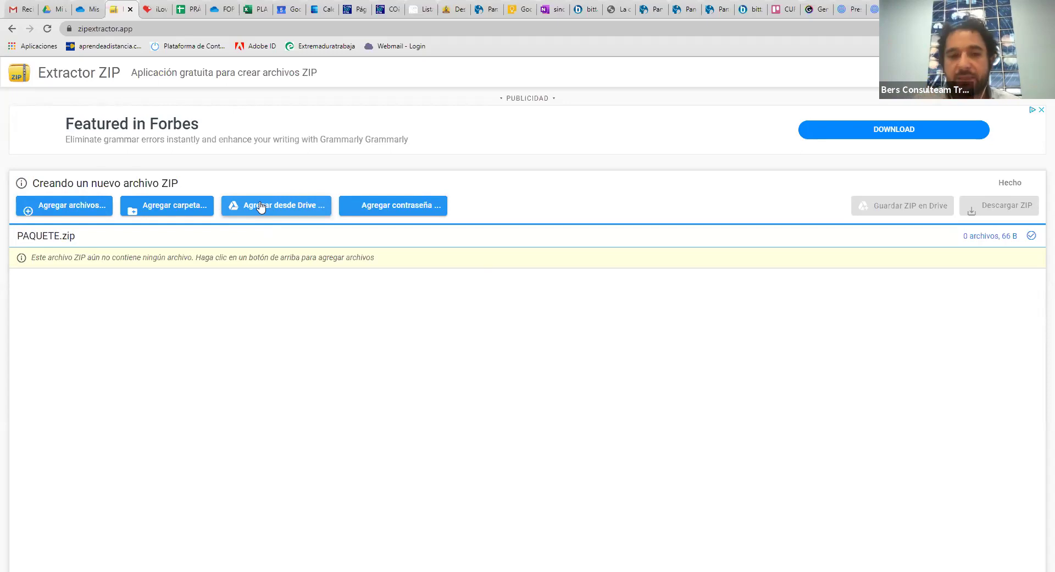
Add CLASE 3, PRÁCTICA 1 - GENÉRICA and the INFORMACIÓN document from Drive, giving 3 files (1.2 MB)
click(261, 207)
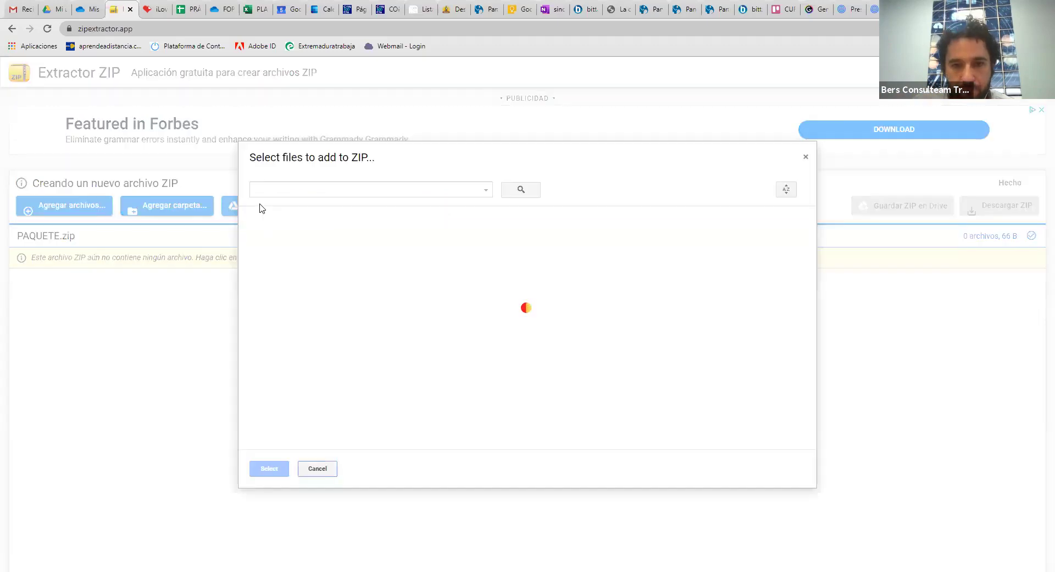
scroll(374, 231, down, 2)
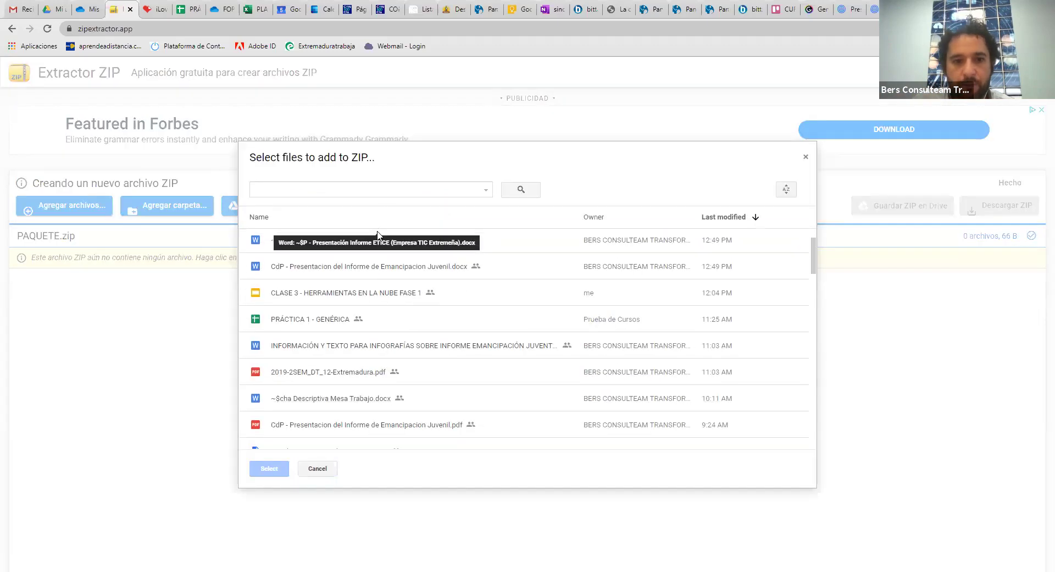
click(361, 297)
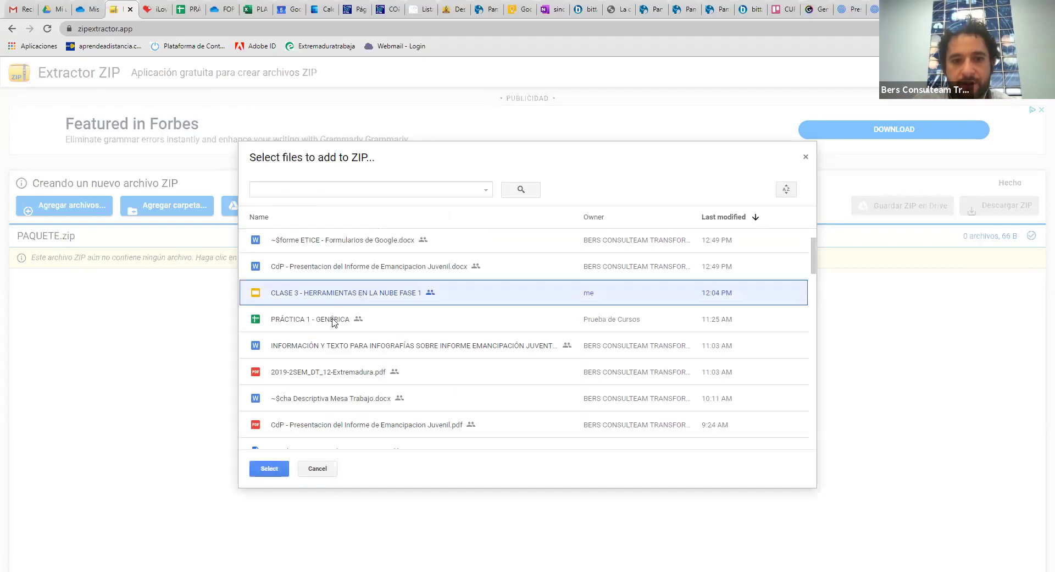
click(335, 324)
click(333, 350)
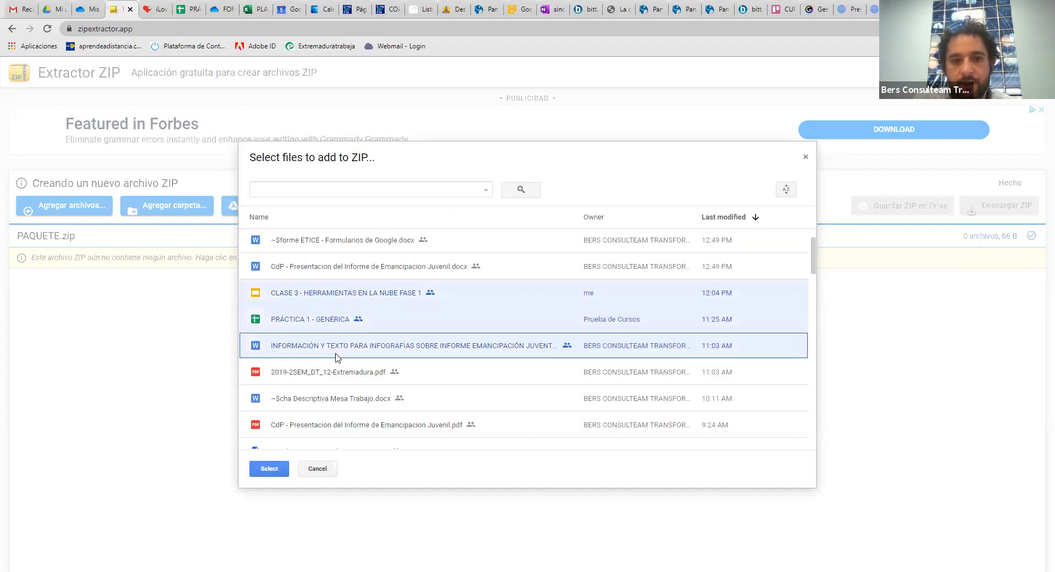
click(269, 469)
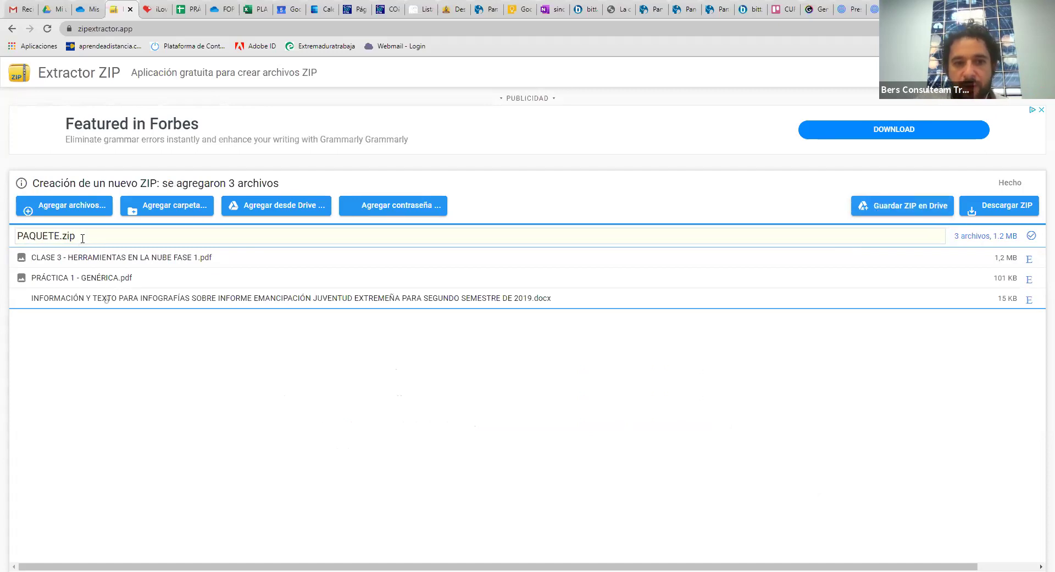
click(82, 236)
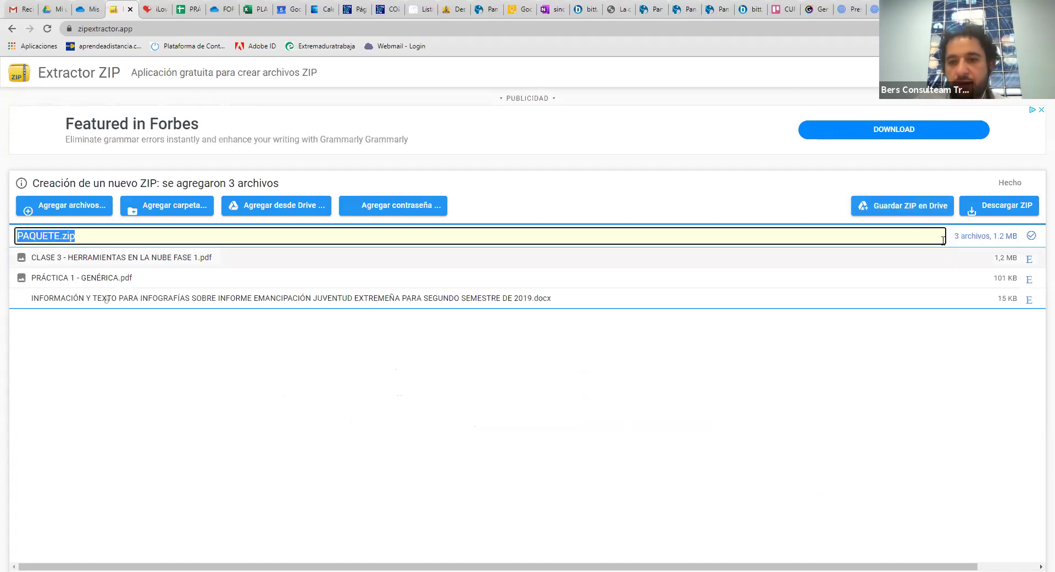
Save PAQUETE.zip to Google Drive and check the Drive tab for it
click(936, 211)
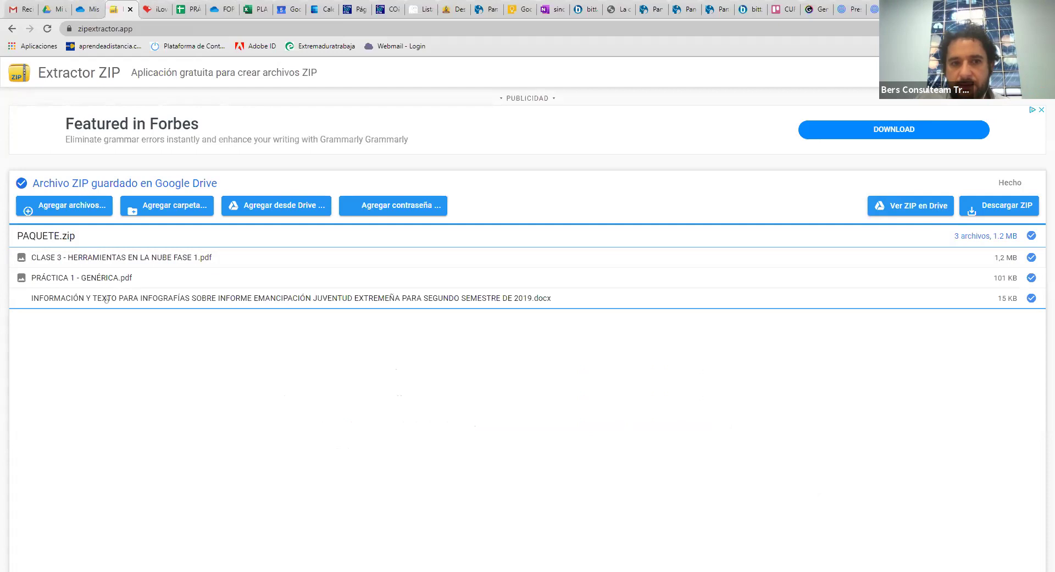
click(44, 7)
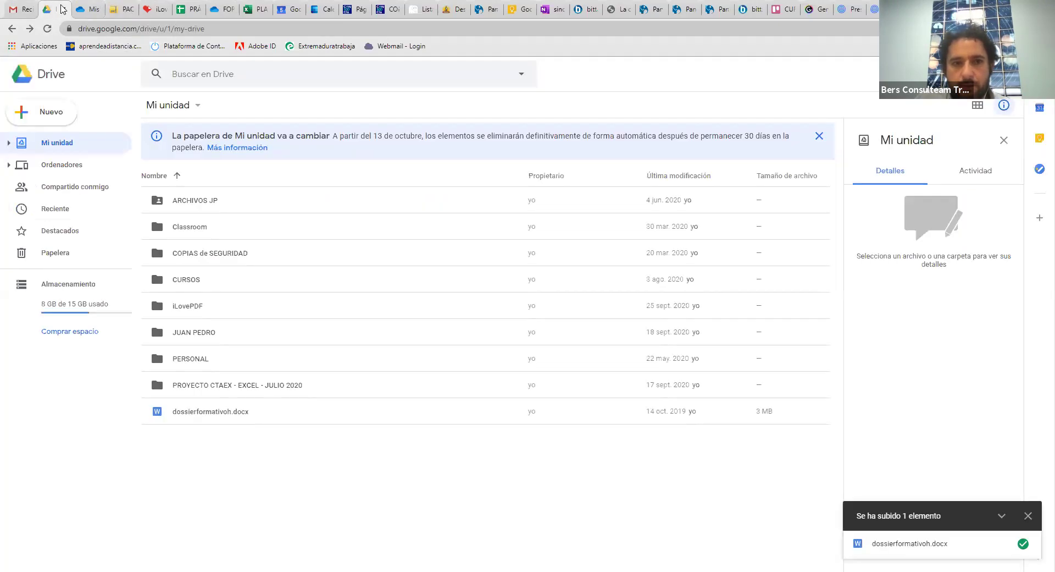
click(121, 9)
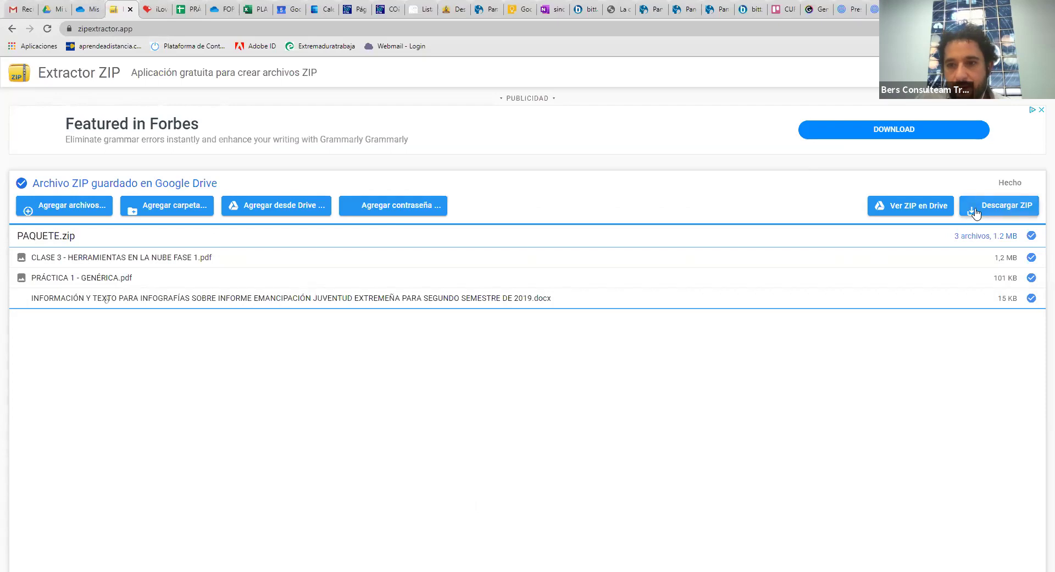
View the saved ZIP in Drive, close that tab, and reload zipextractor.app
click(923, 208)
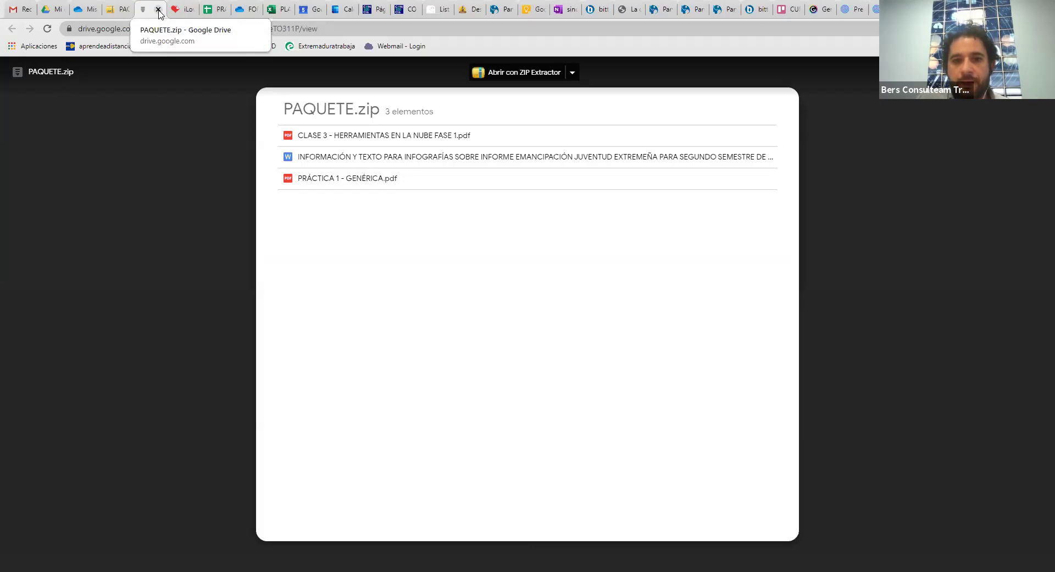
click(158, 10)
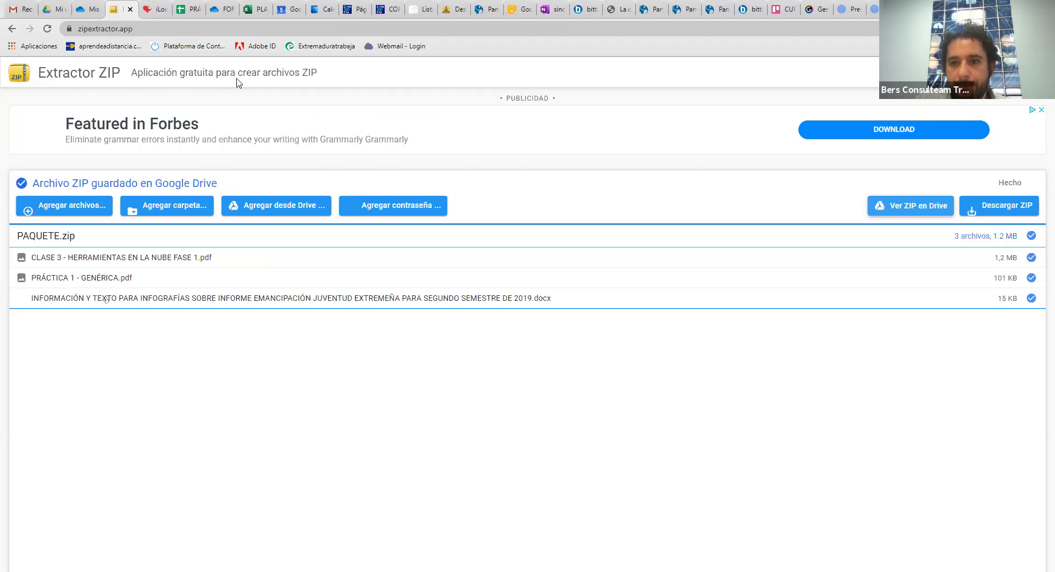
click(172, 24)
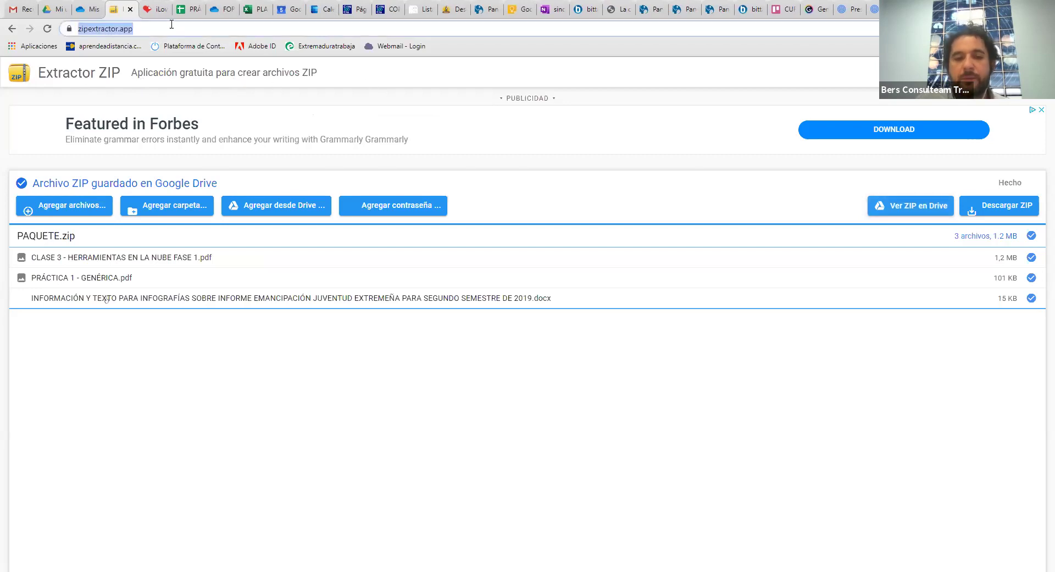
key(Return)
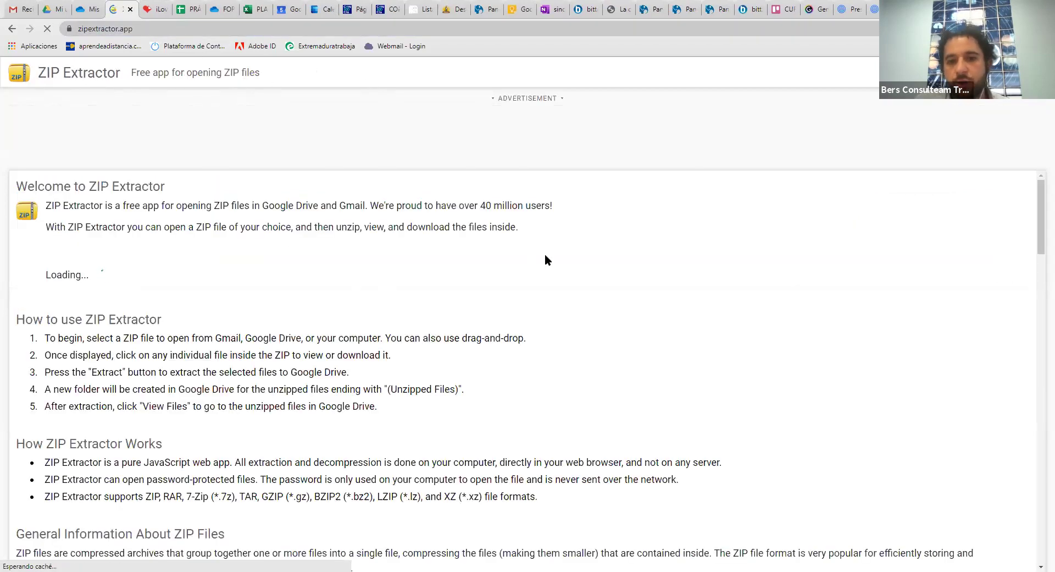
Translate ZIP Extractor to Spanish and open PAQUETE.zip from Drive, showing its 3 files
right_click(546, 257)
click(600, 347)
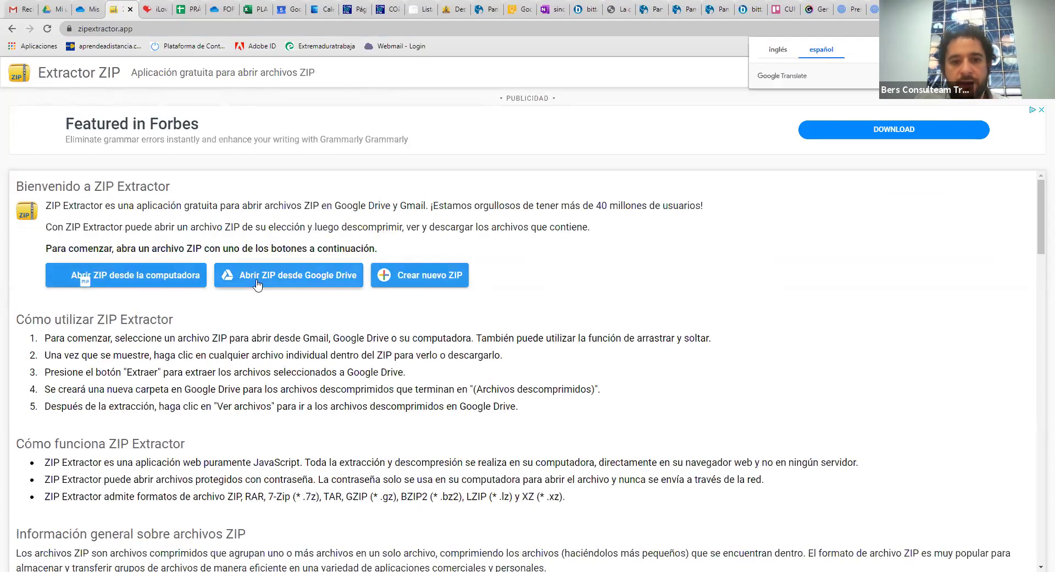
click(243, 279)
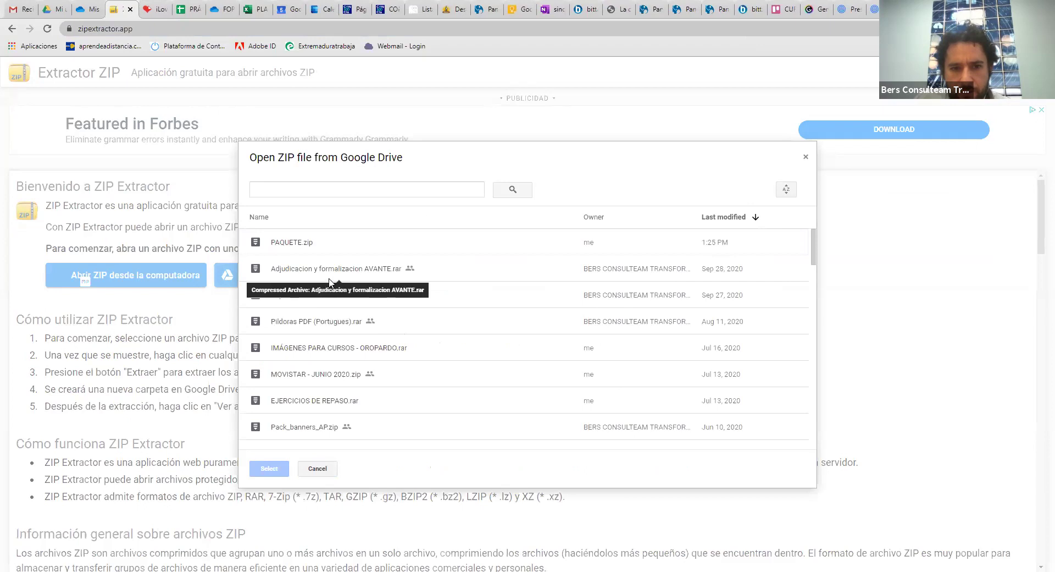
click(325, 249)
click(270, 468)
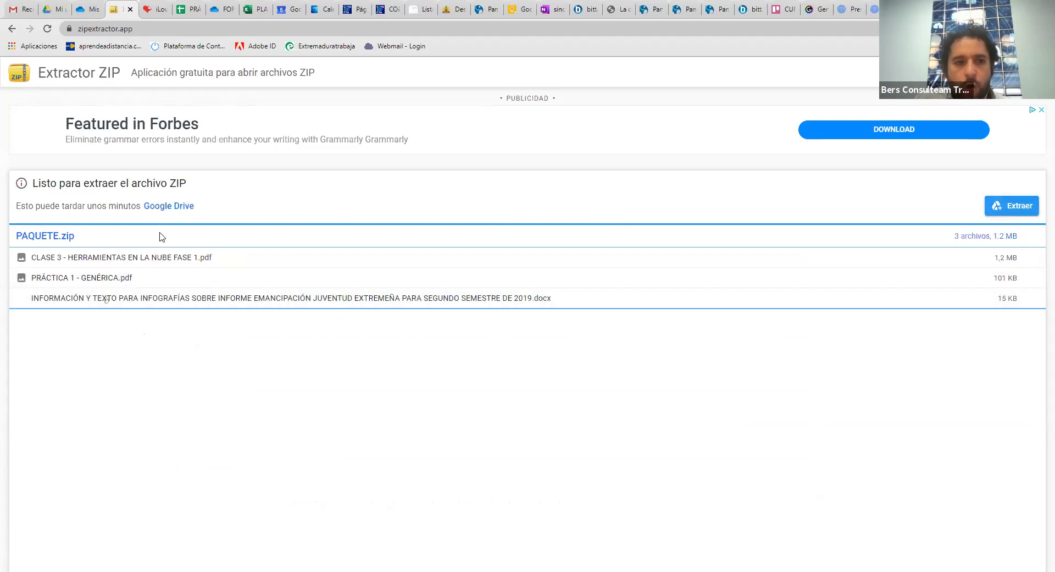
click(104, 267)
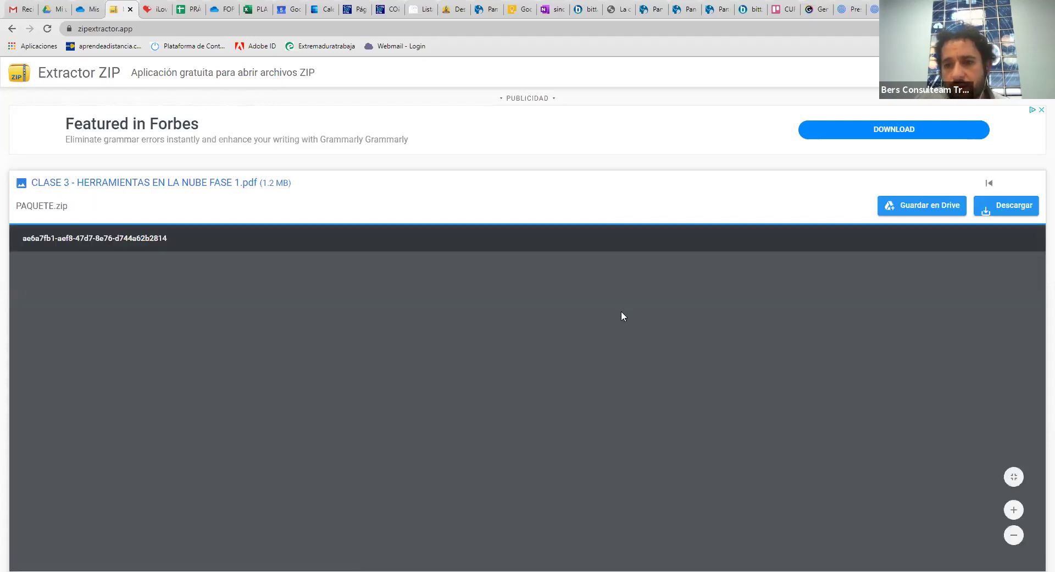
Look over the CLASE 3 PDF preview, cancel its Guardar como dialog, and go to iLovePDF
scroll(797, 280, down, 1)
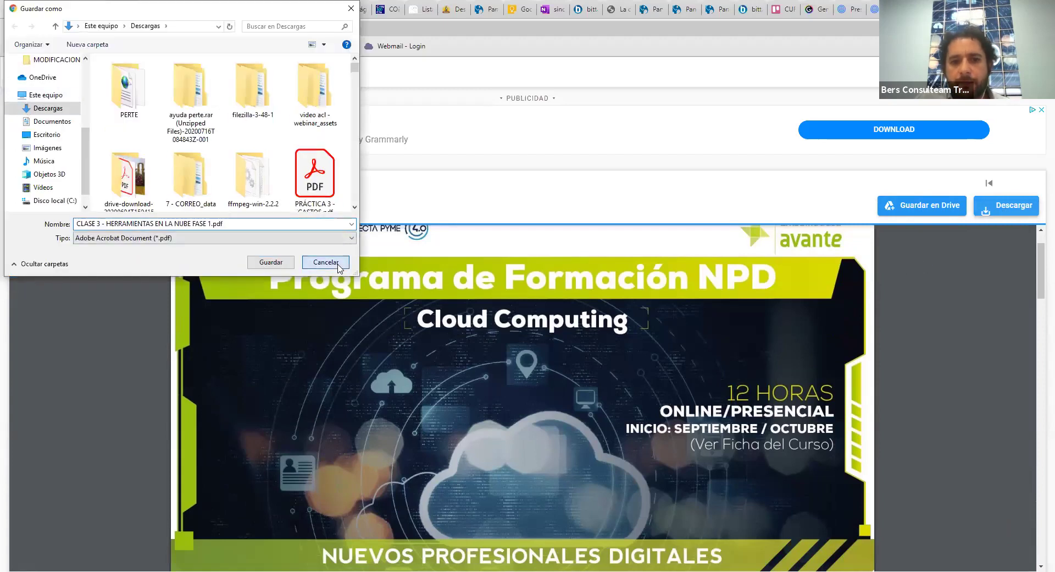
click(326, 262)
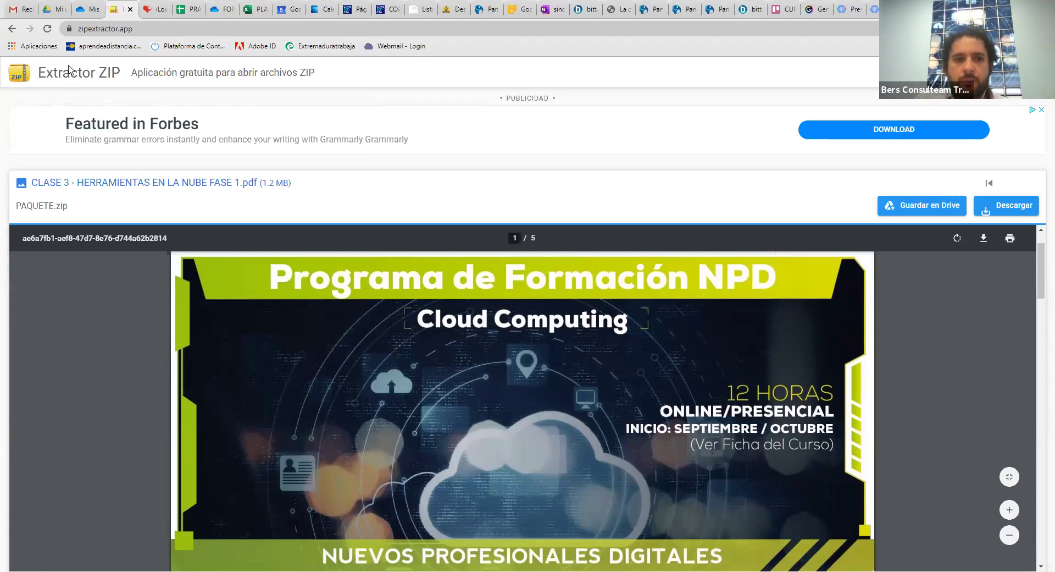
click(156, 10)
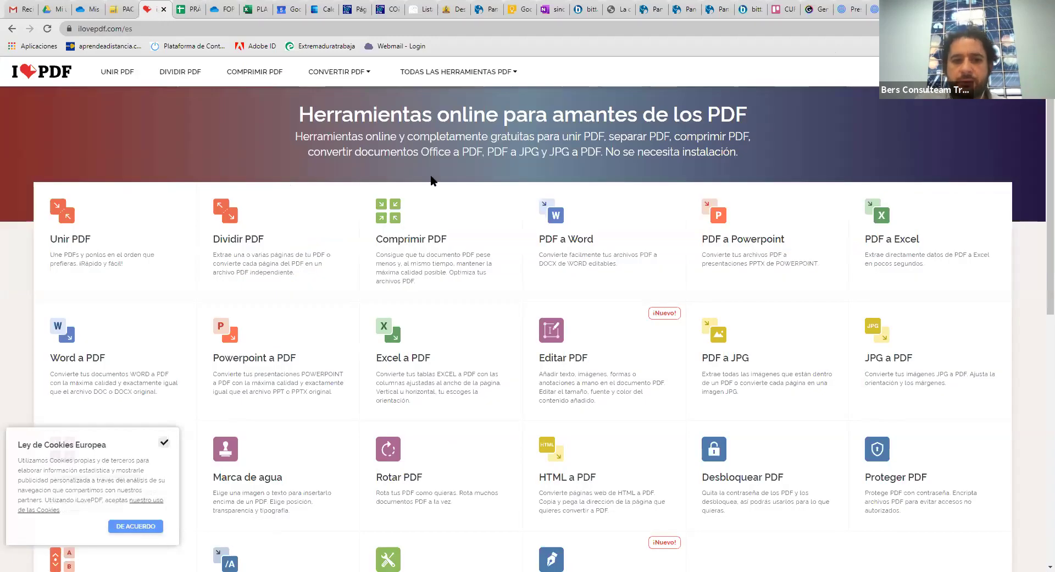
Load dossierformativo BITTACORA.pdf into iLovePDF's Dividir PDF tool
click(270, 233)
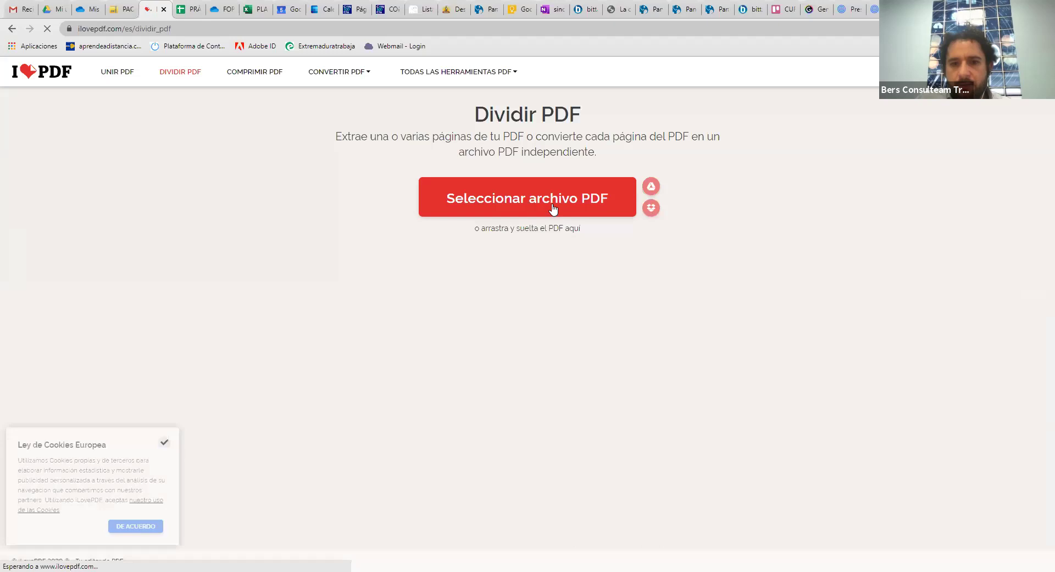
click(553, 204)
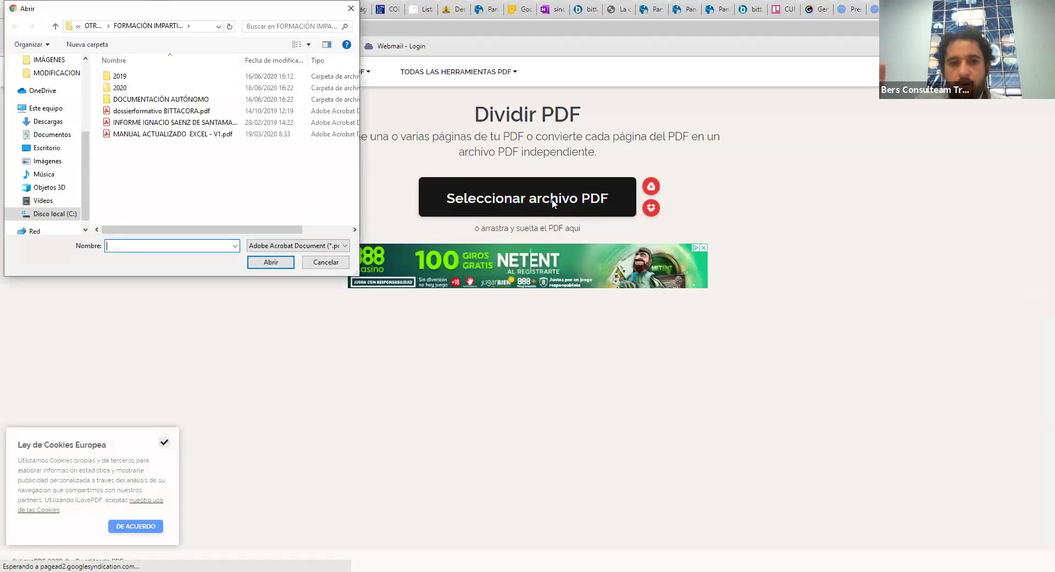
click(179, 112)
key(Return)
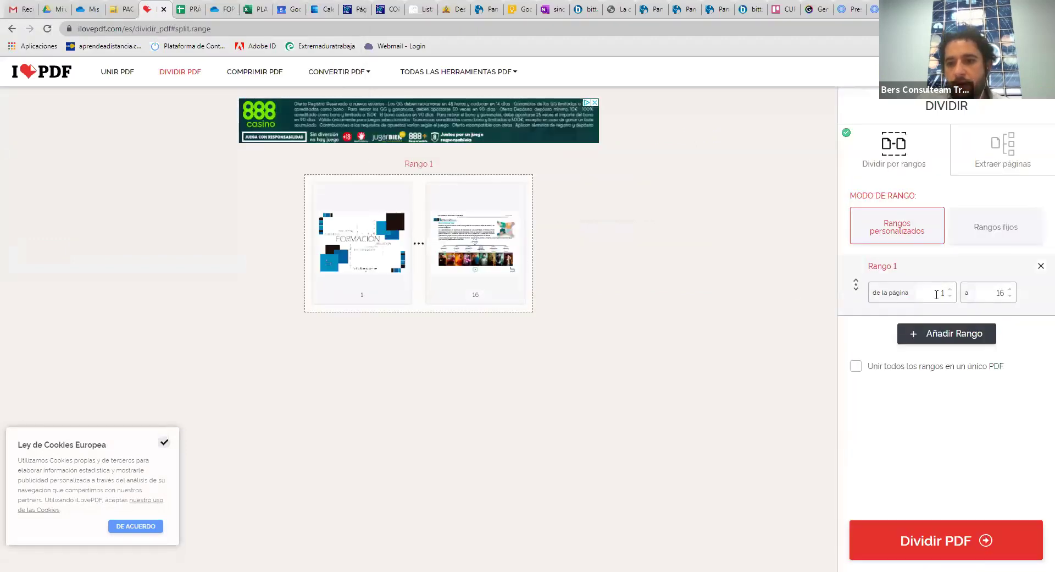
End the first range at page 5, add Rango 2 for pages 6–16, then choose Extraer páginas
double_click(1014, 292)
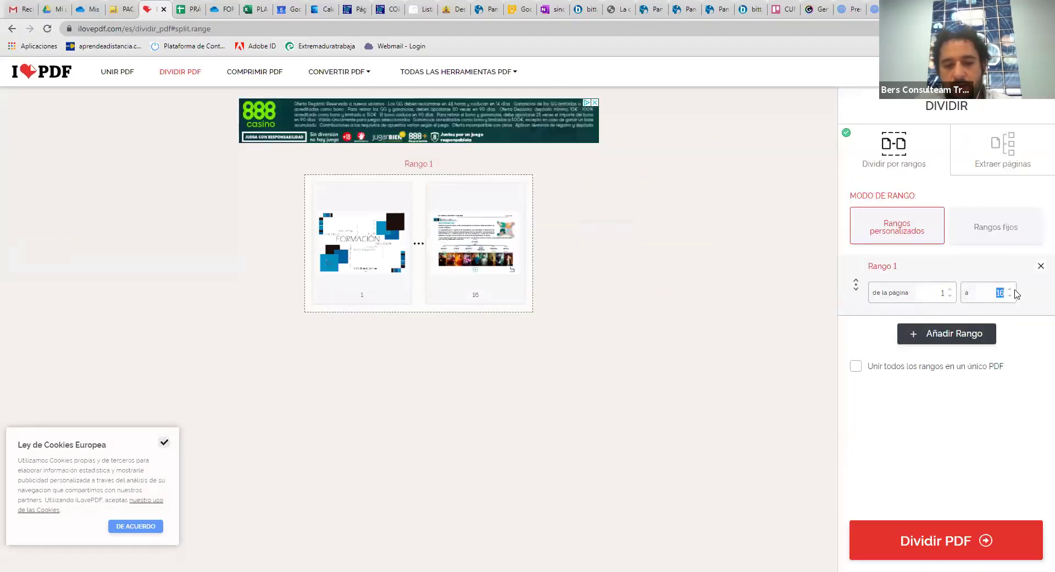
text(5)
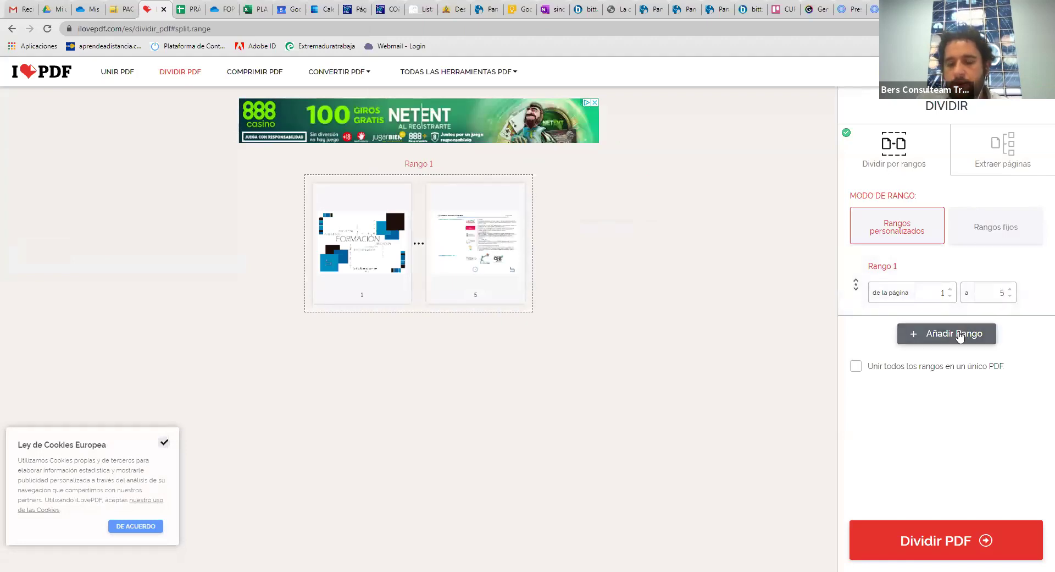
click(959, 335)
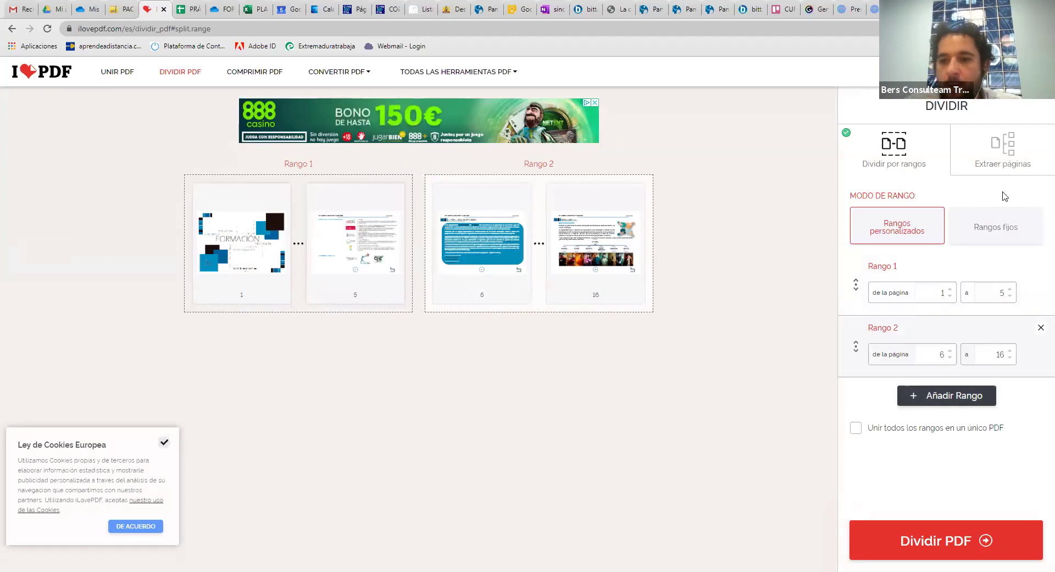
click(1016, 153)
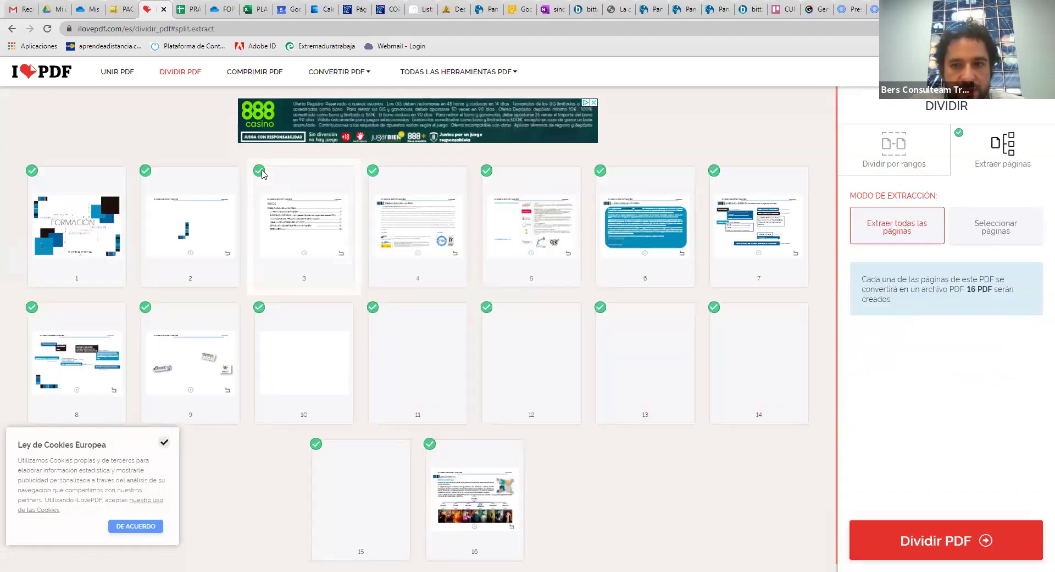
Select pages 4, 5, 6, 12 and 13, merge them into one PDF, and run the split
click(992, 234)
click(410, 184)
click(487, 198)
click(684, 193)
click(627, 329)
click(501, 324)
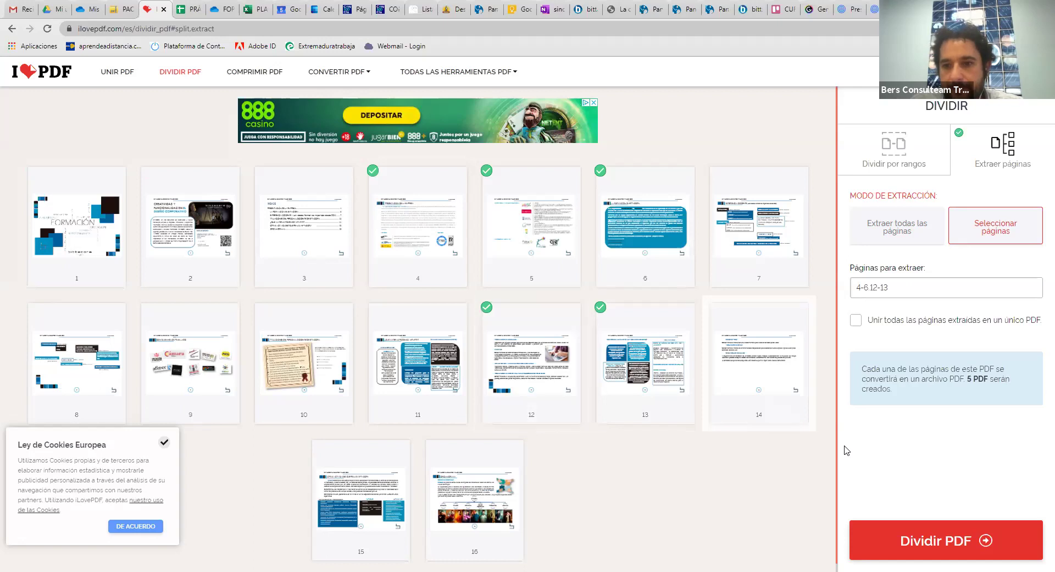
click(856, 325)
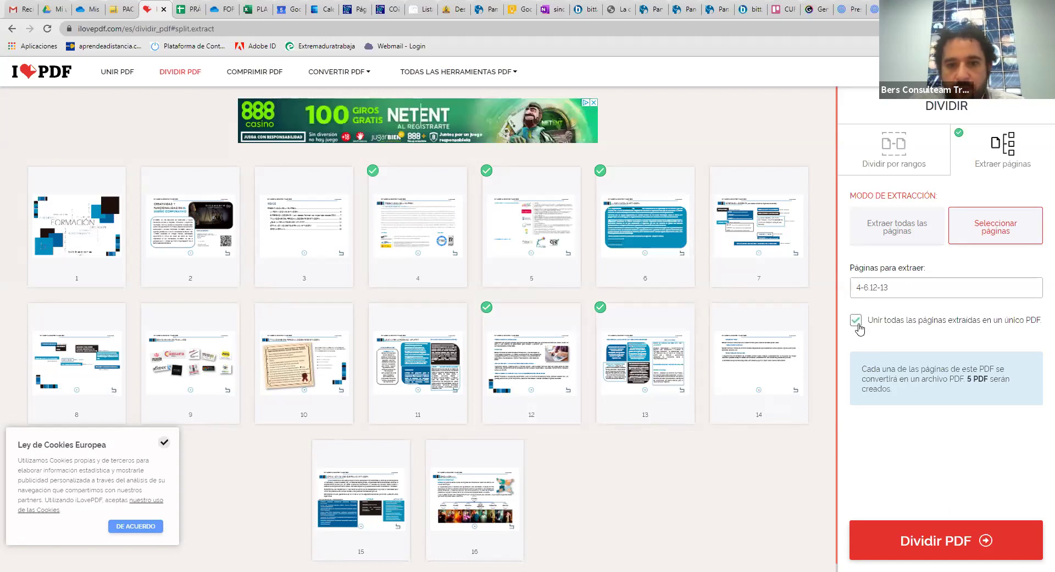
click(921, 544)
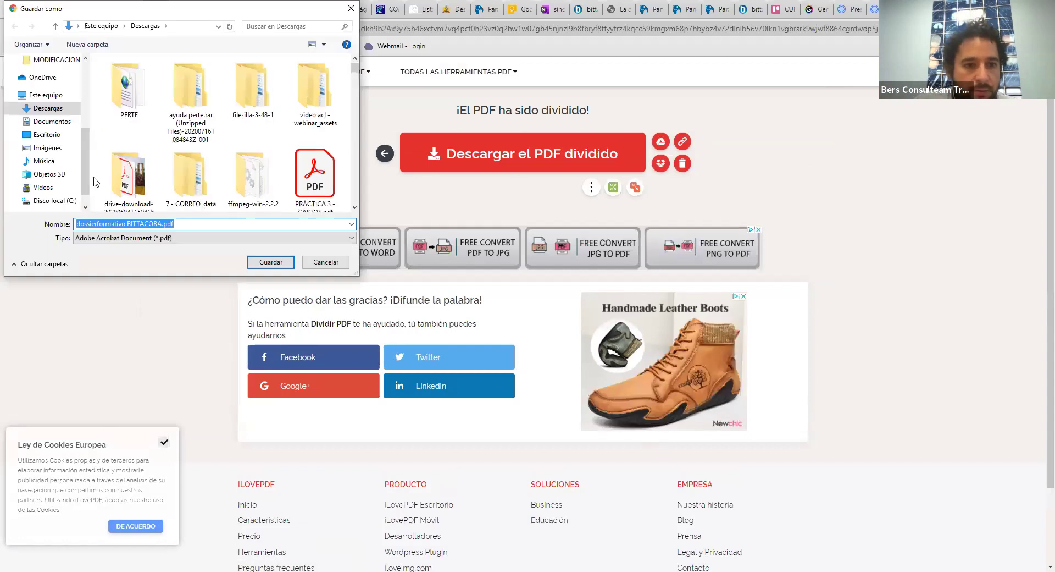
Save the extracted PDF to the Descargas folder
scroll(85, 178, up, 5)
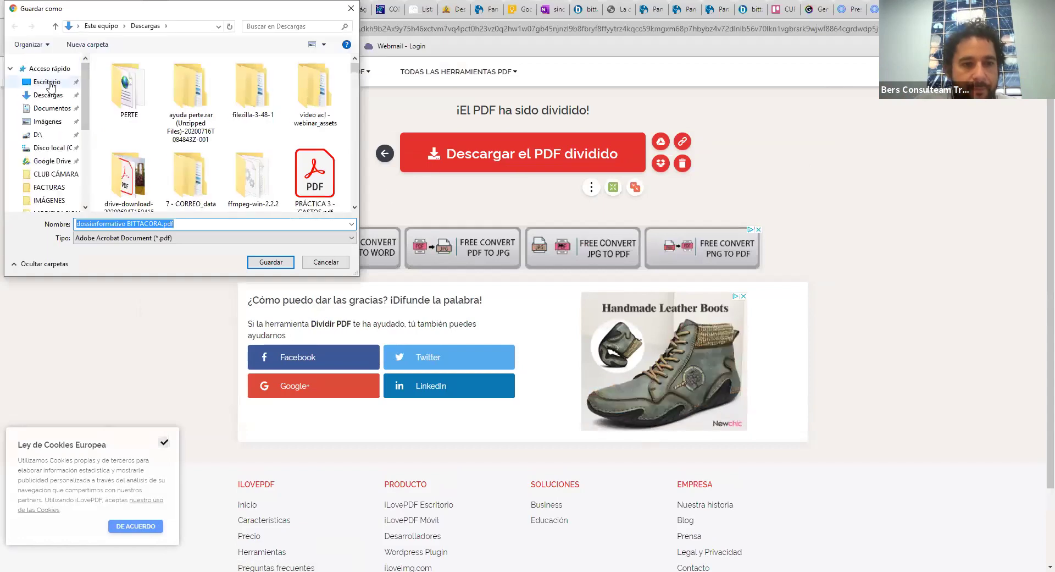
click(49, 84)
click(55, 96)
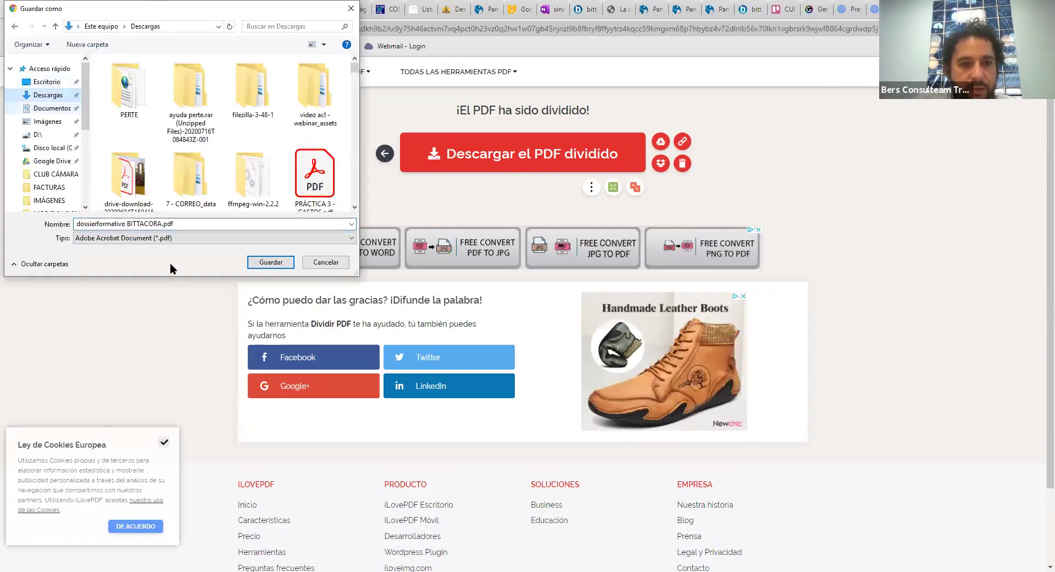
click(271, 263)
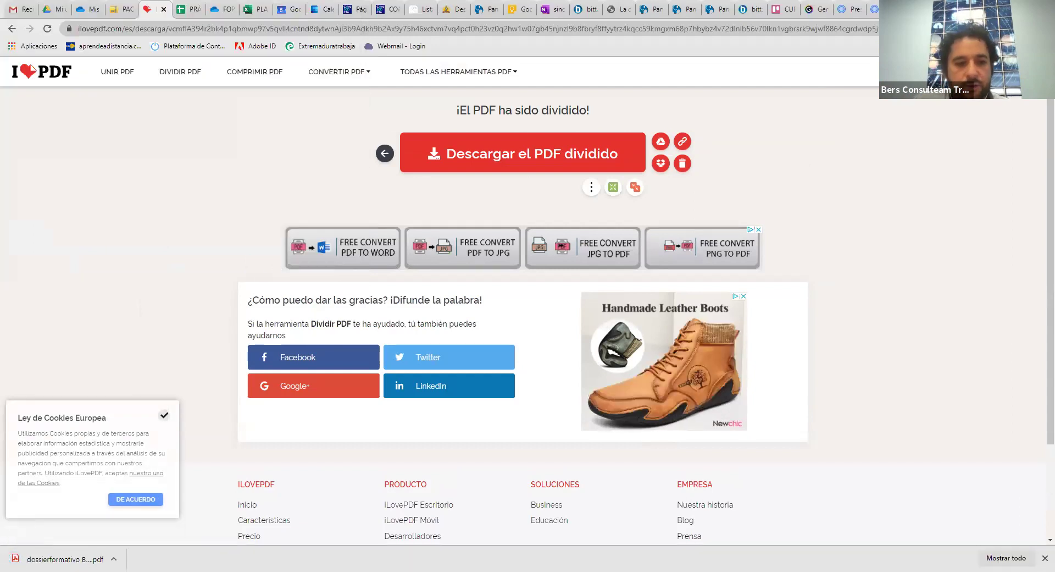
Open the downloaded five-page PDF, scroll through it, then go to COMPRIMIR PDF
click(33, 558)
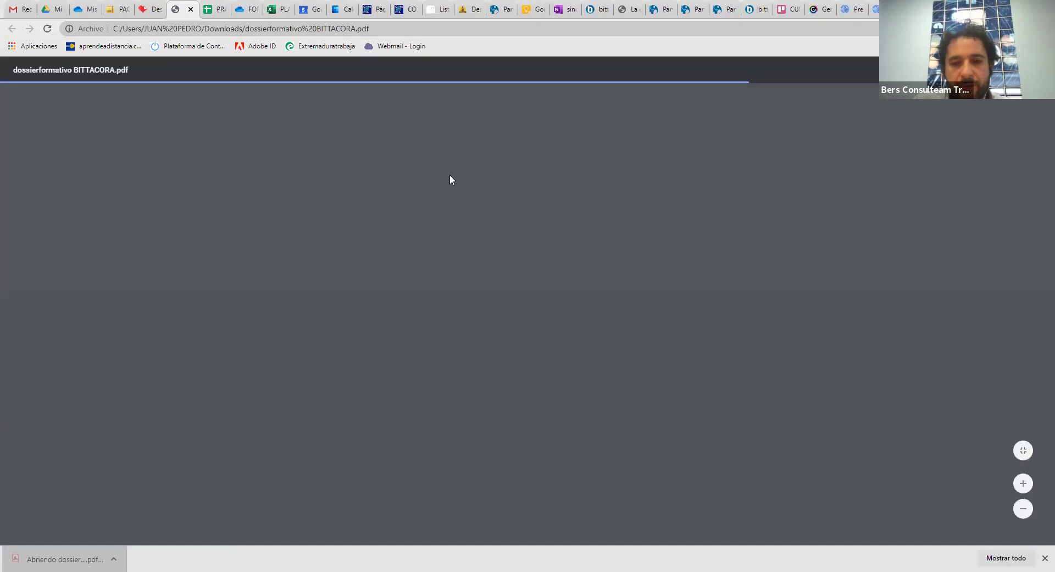
scroll(453, 175, down, 10)
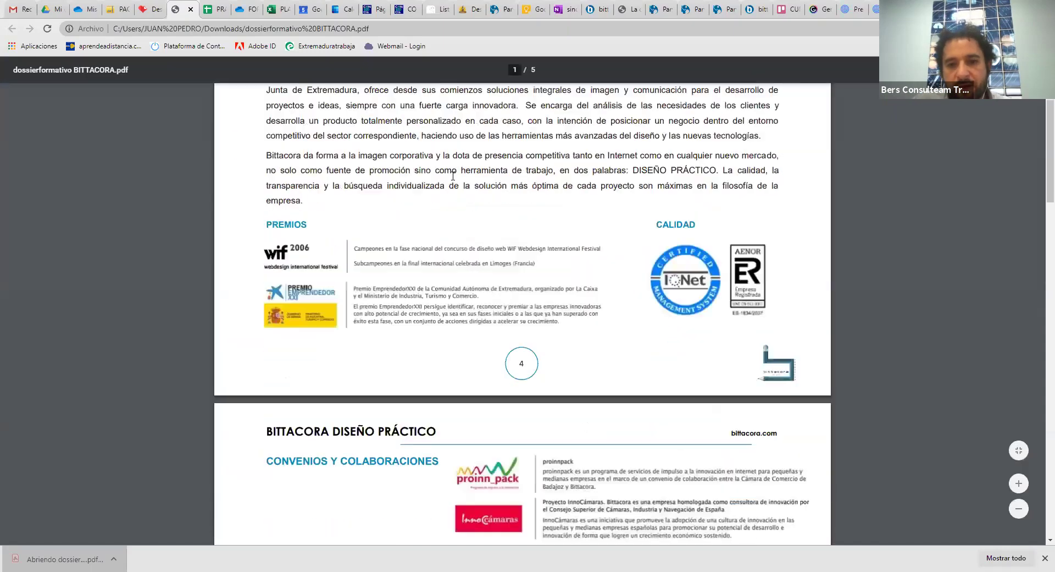
scroll(452, 179, down, 12)
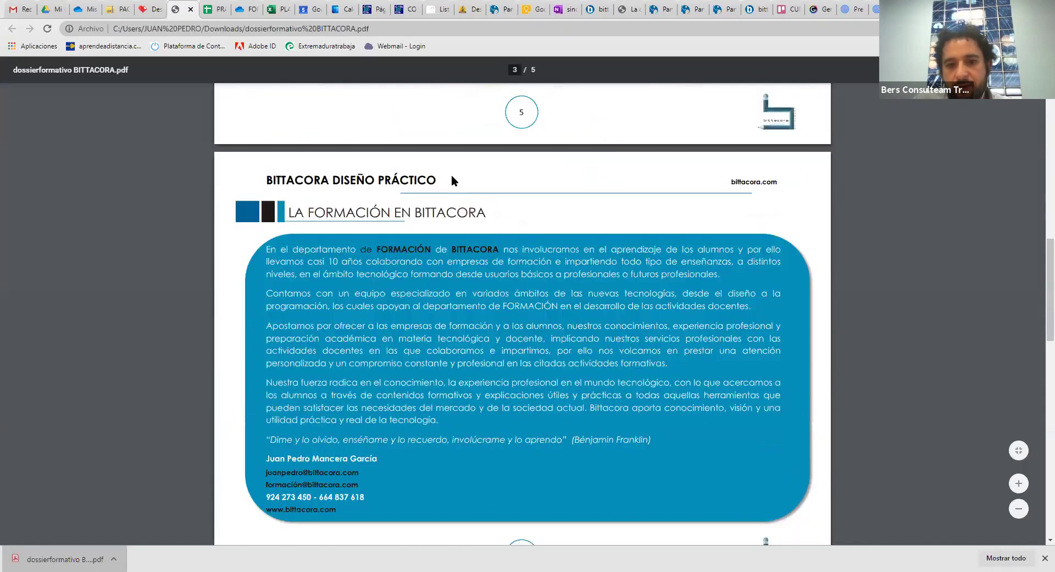
scroll(452, 176, down, 8)
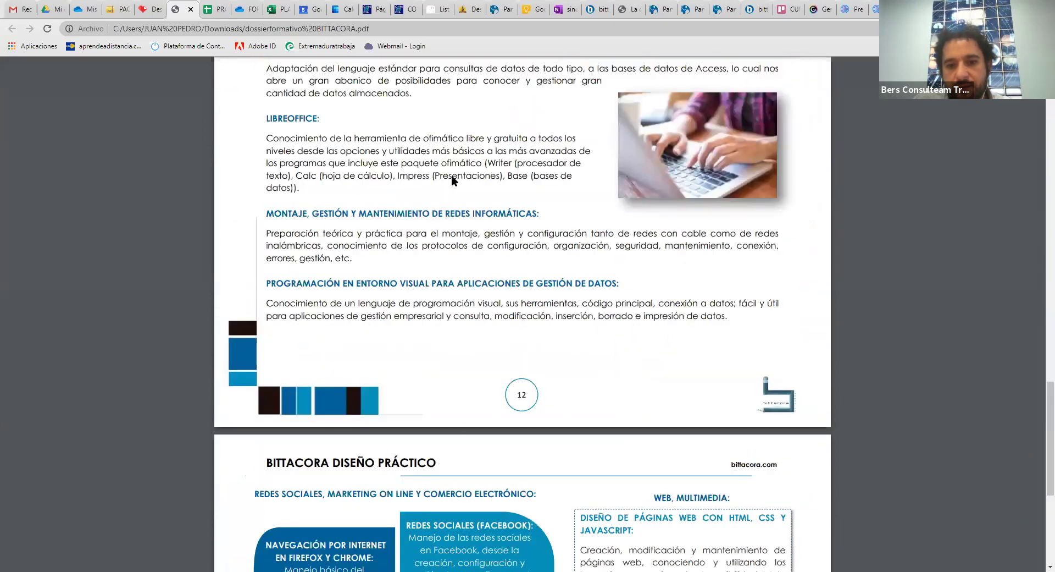
scroll(452, 181, down, 1)
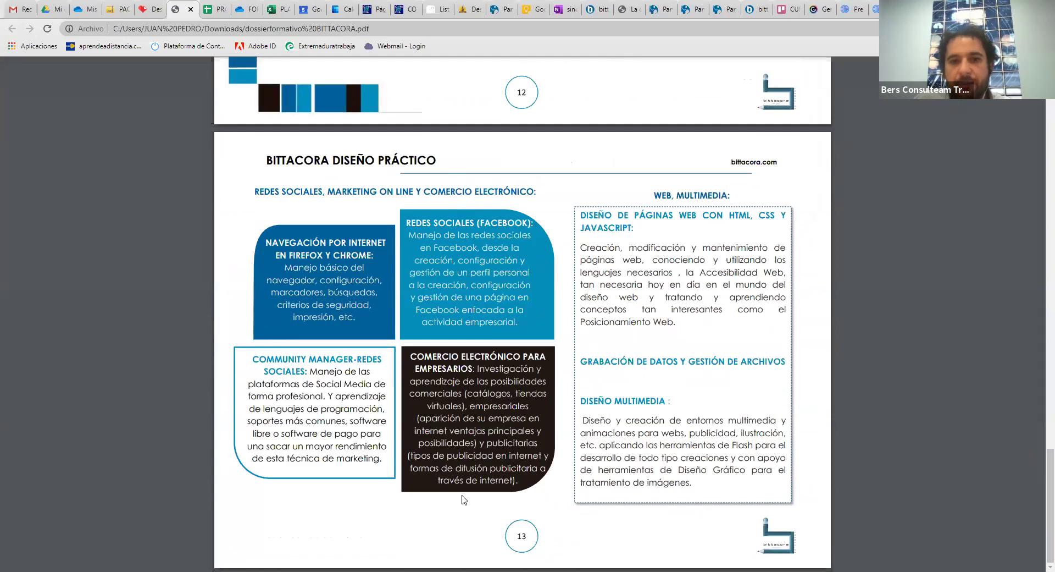
click(191, 10)
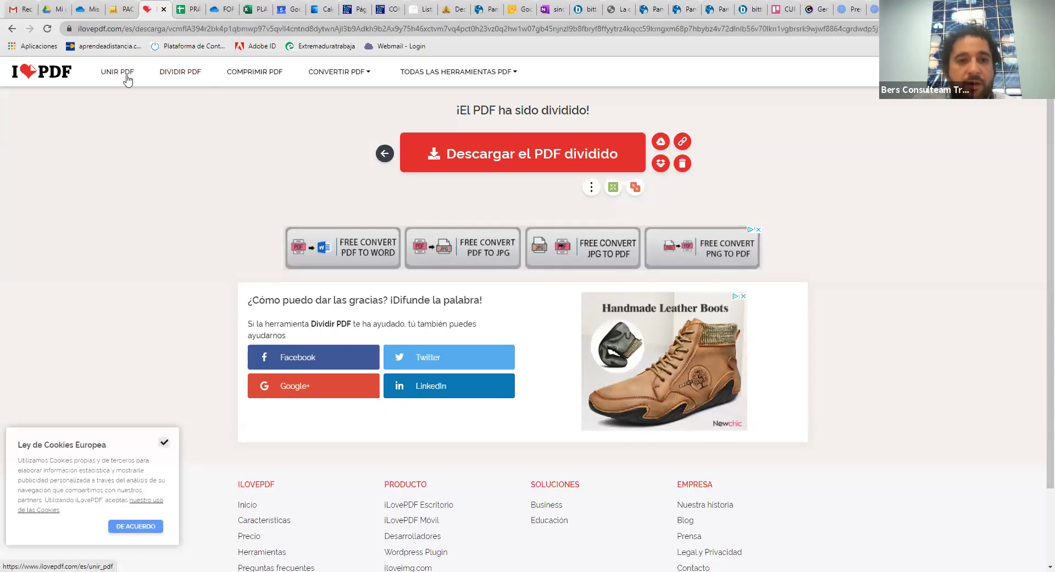
click(279, 74)
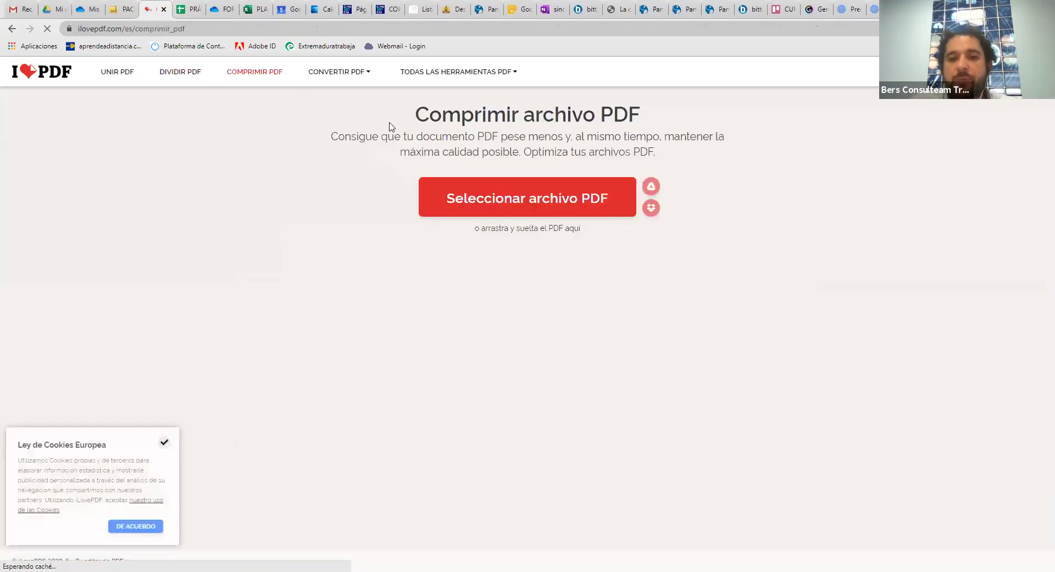
Upload dossierformativo BITTACORA.pdf to the Comprimir PDF tool
click(528, 197)
drag(289, 230, 378, 231)
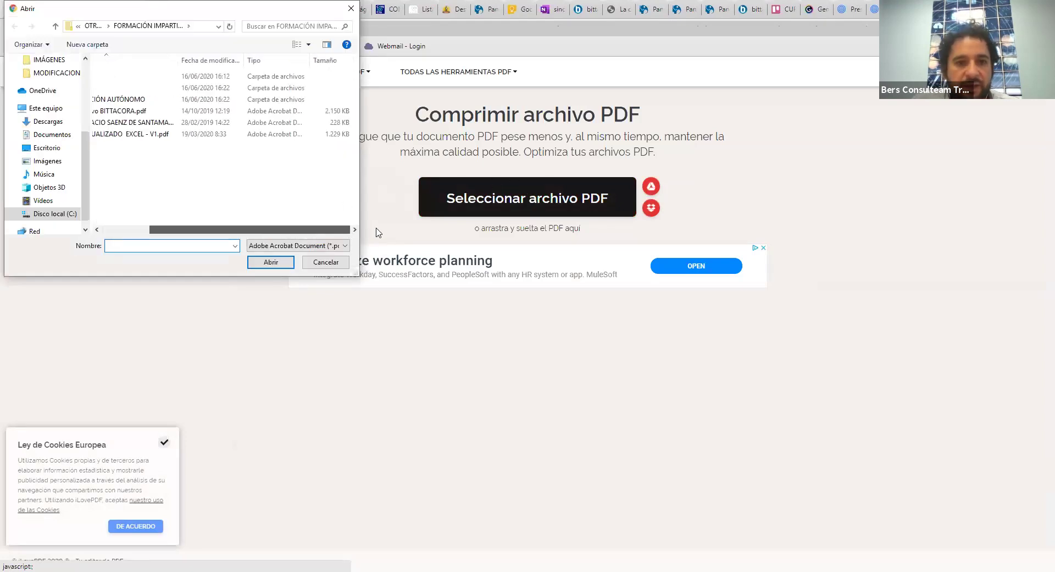
click(337, 104)
click(337, 112)
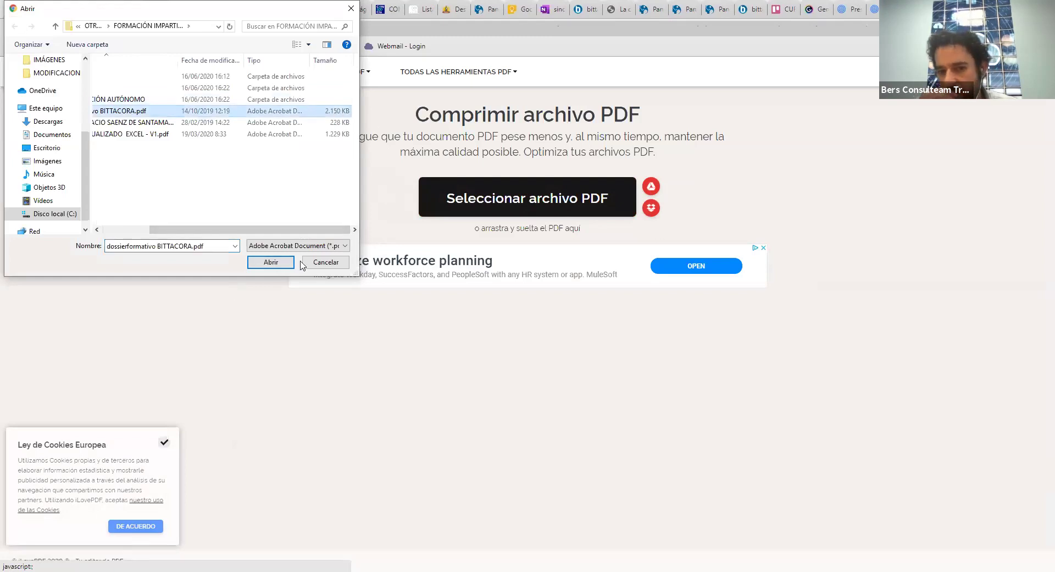
click(281, 262)
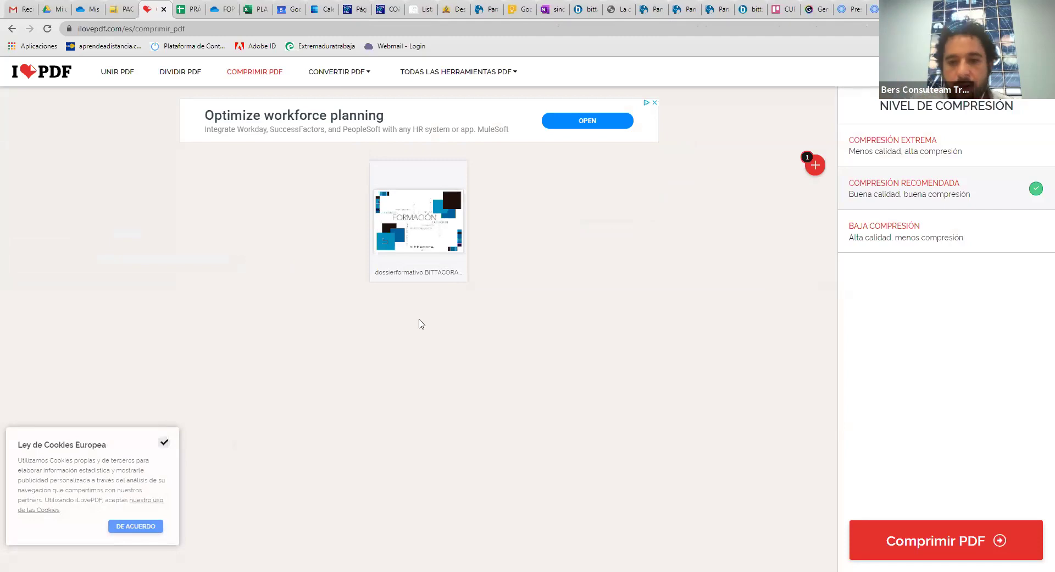
Compress it 31%, from 2.10 MB to 1.45 MB, and dismiss the save dialog
click(961, 547)
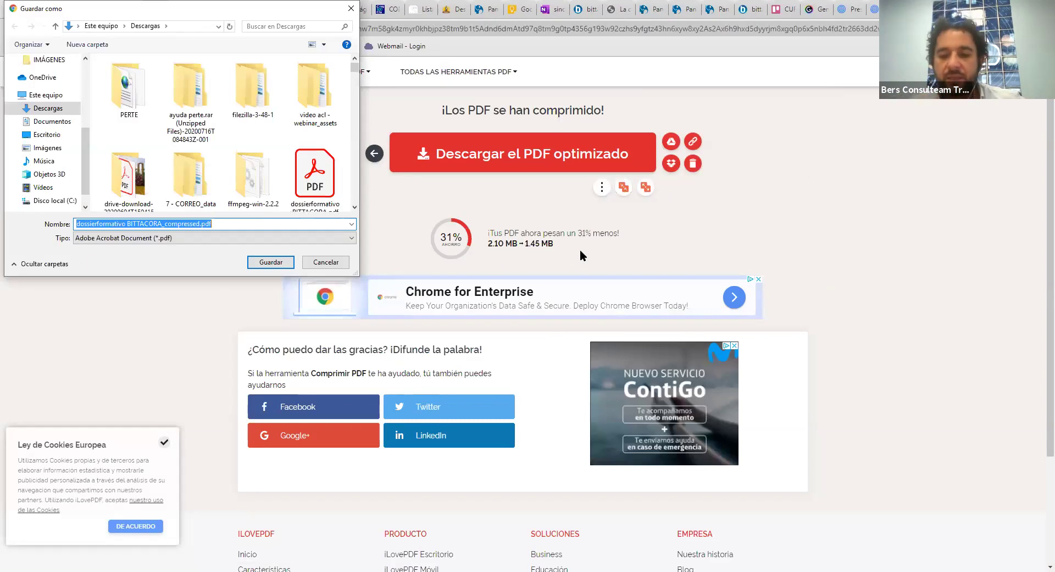
click(332, 265)
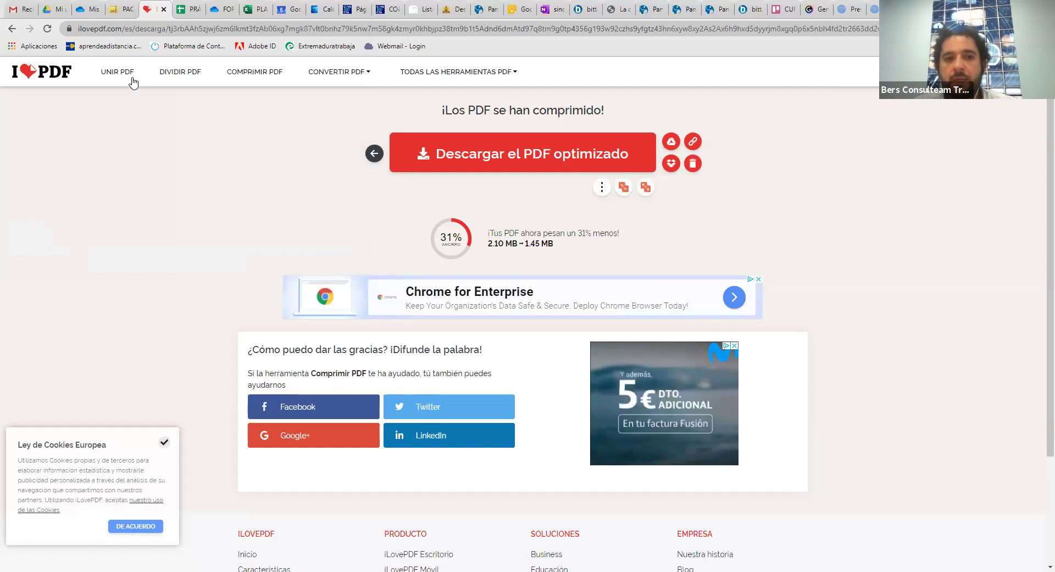
mouse_move(320, 75)
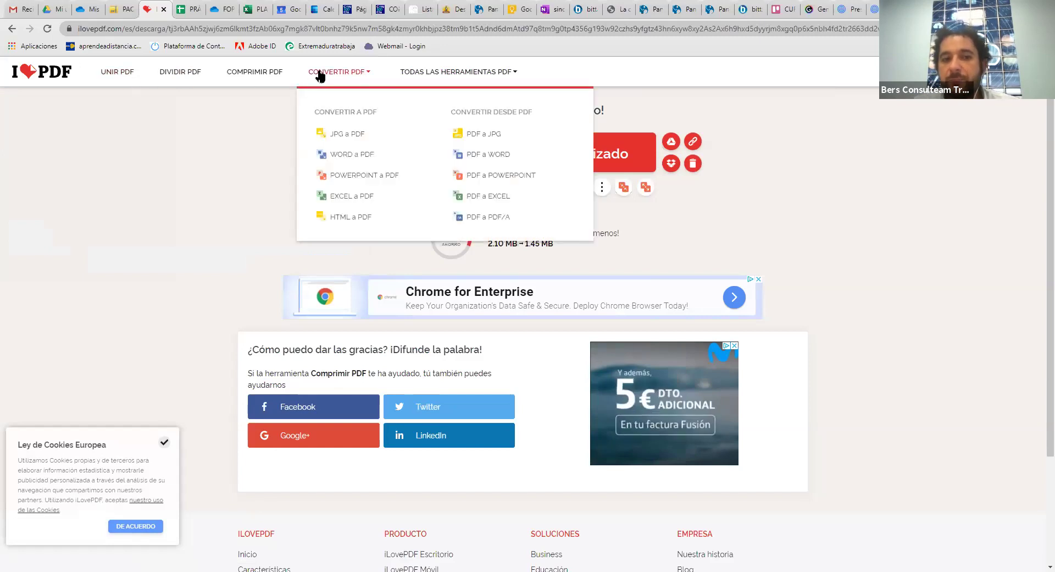
Open iLovePDF's PDF a Word tool and select MANUAL ACTUALIZADO EXCEL - V1.pdf
click(36, 79)
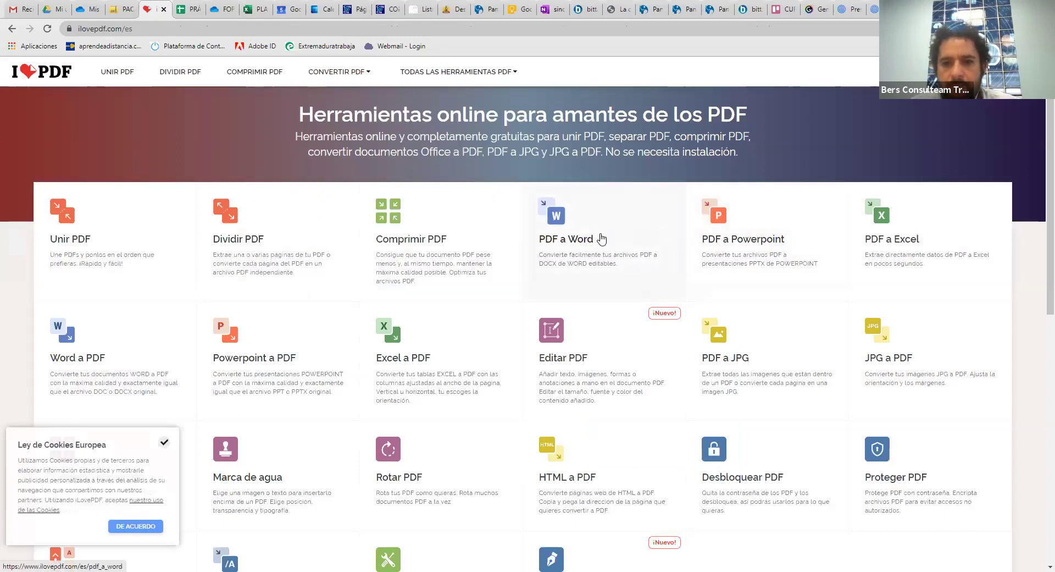
click(632, 257)
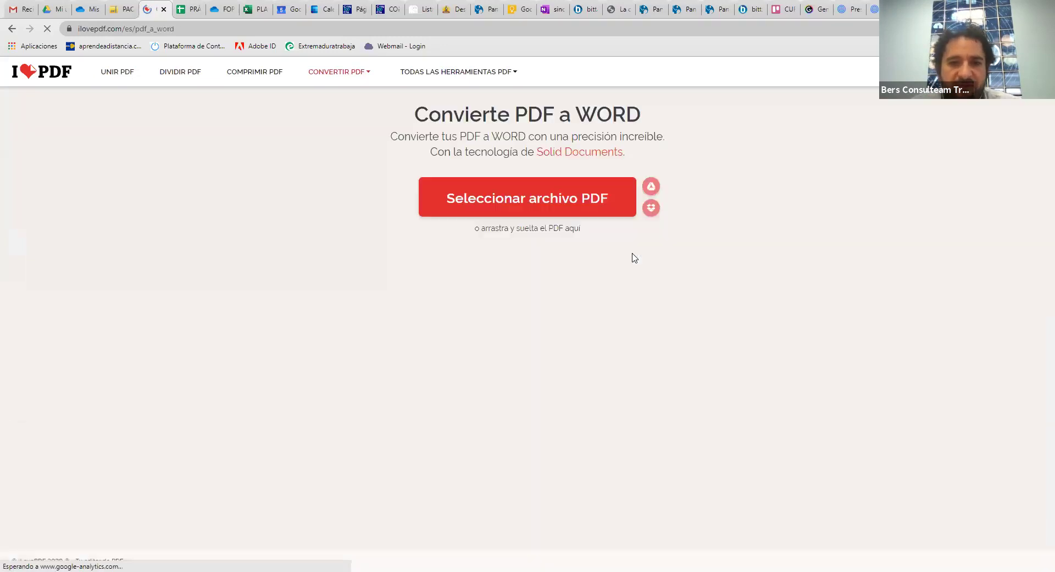
click(587, 201)
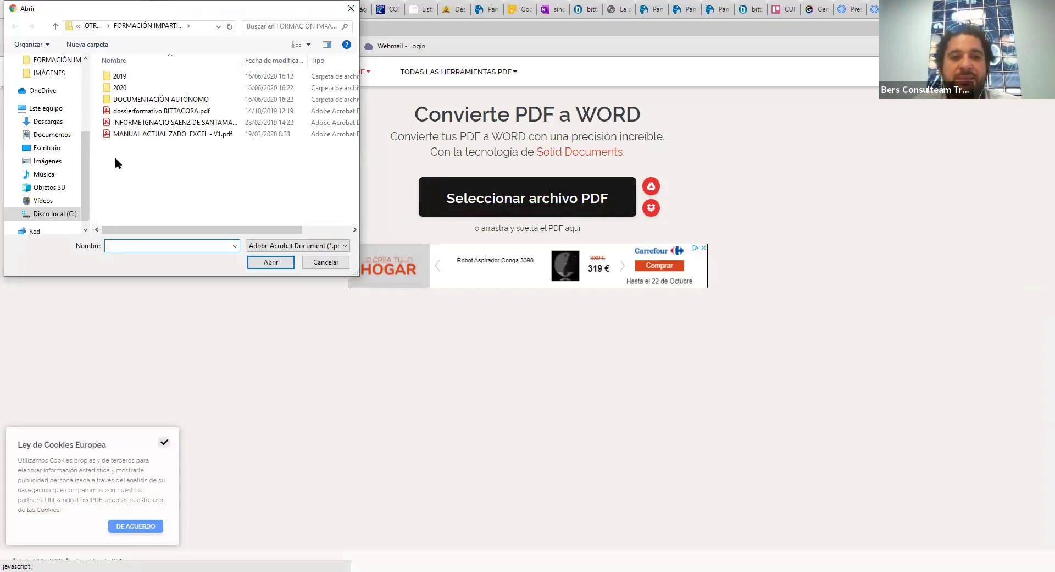
click(116, 134)
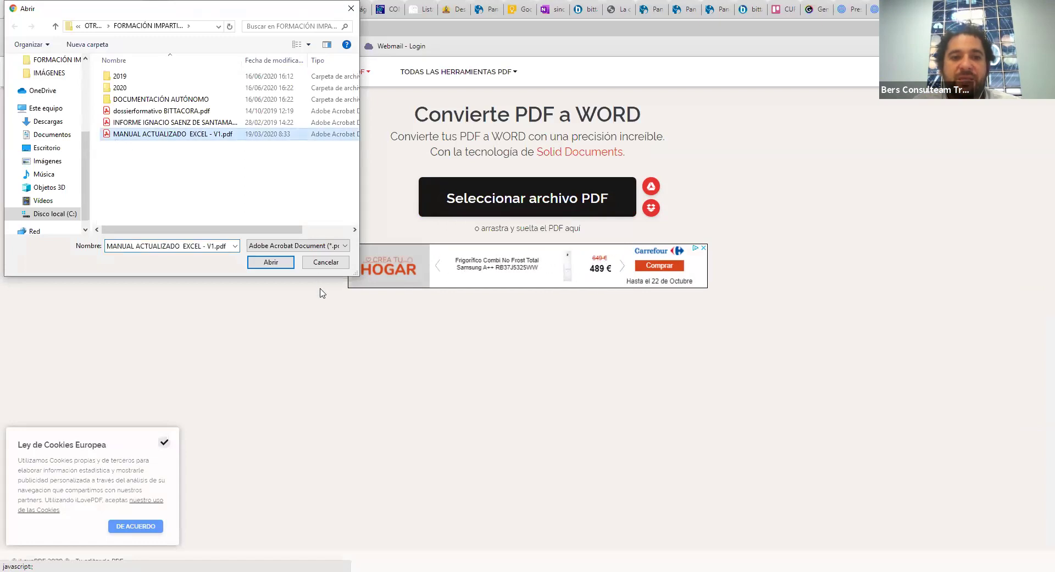
Upload and convert it, saving MANUAL ACTUALIZADO EXCEL - V1.docx to Downloads
click(285, 265)
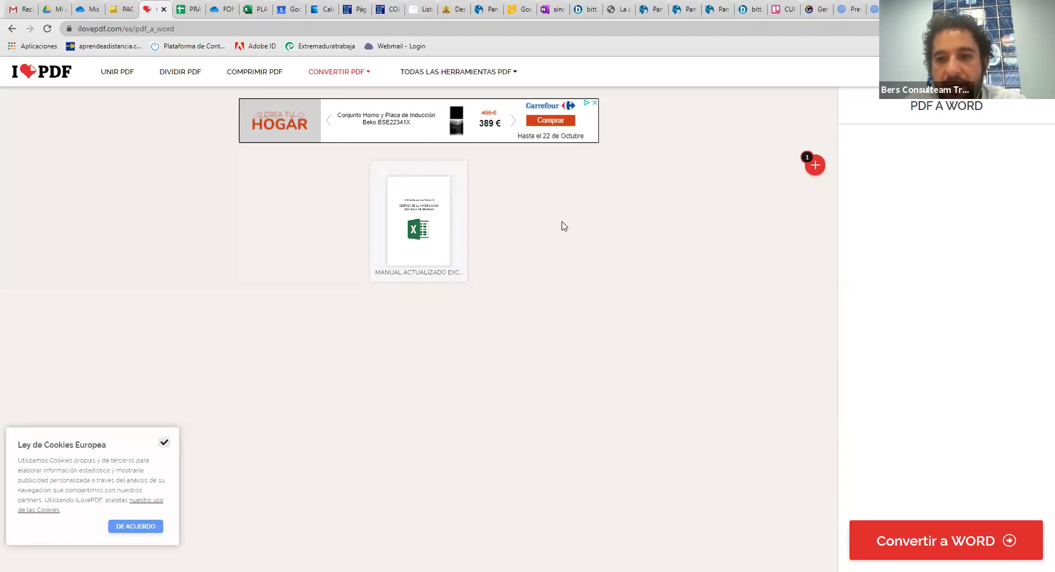
click(947, 535)
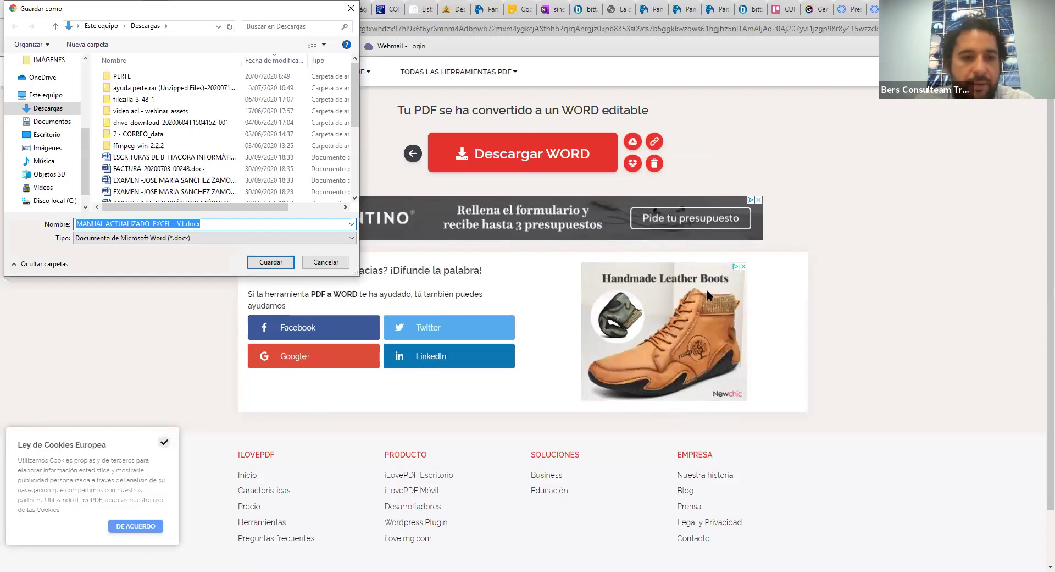
click(275, 264)
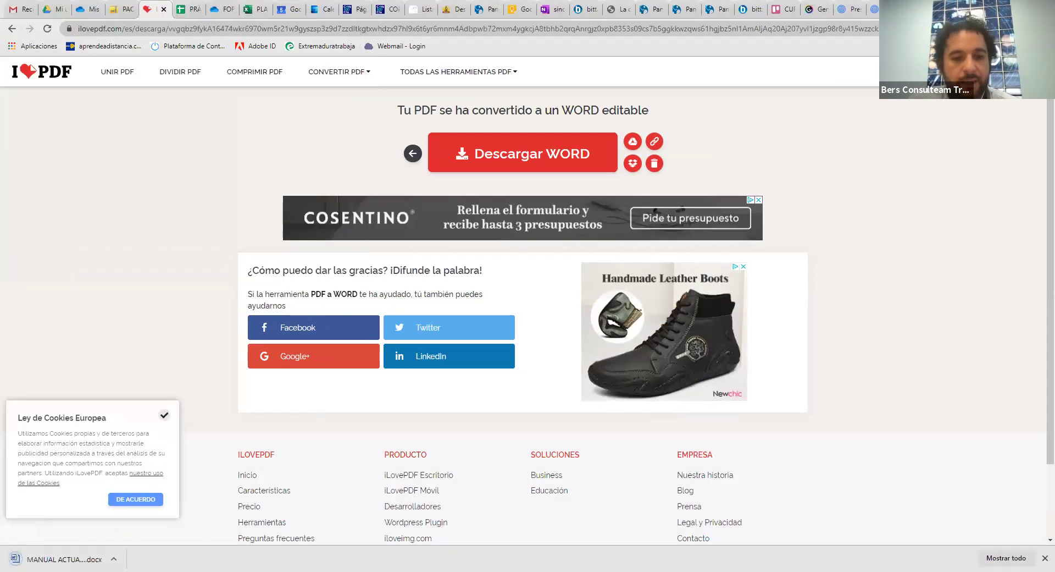
Open the downloaded Word document, then return to iLovePDF's home page and browse its menu
click(77, 559)
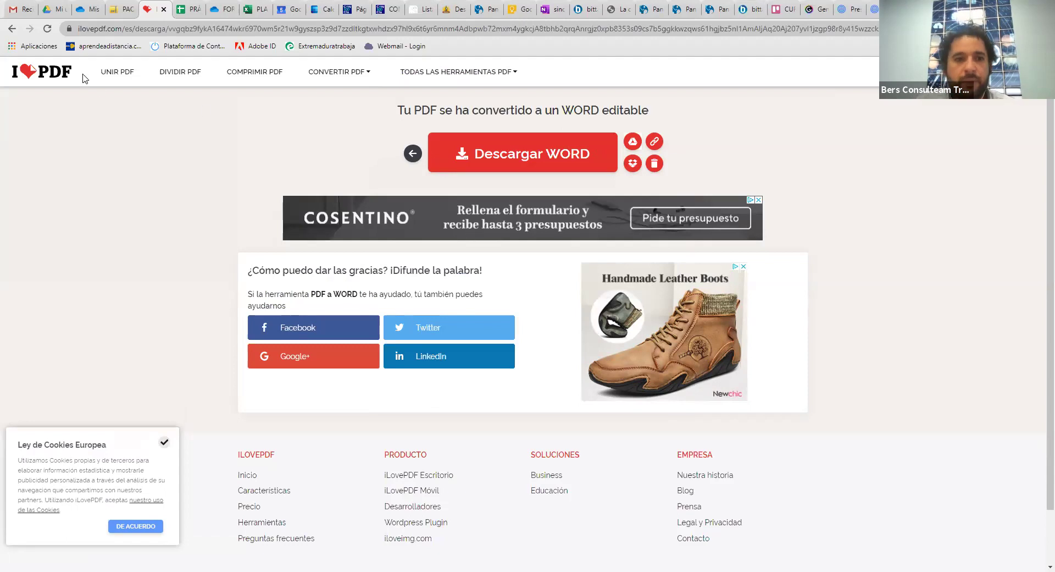
click(51, 77)
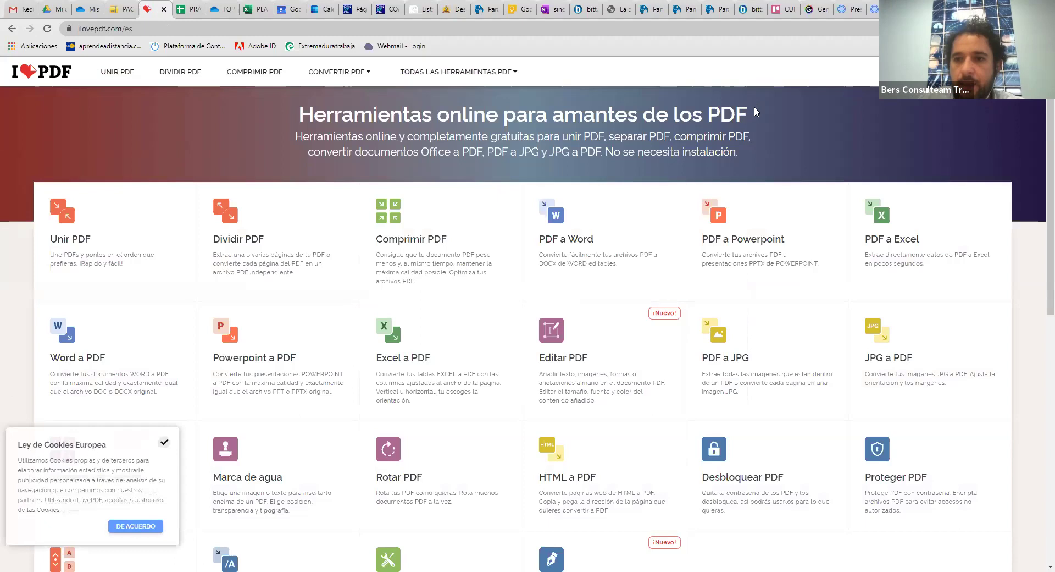
scroll(797, 119, down, 4)
click(1036, 71)
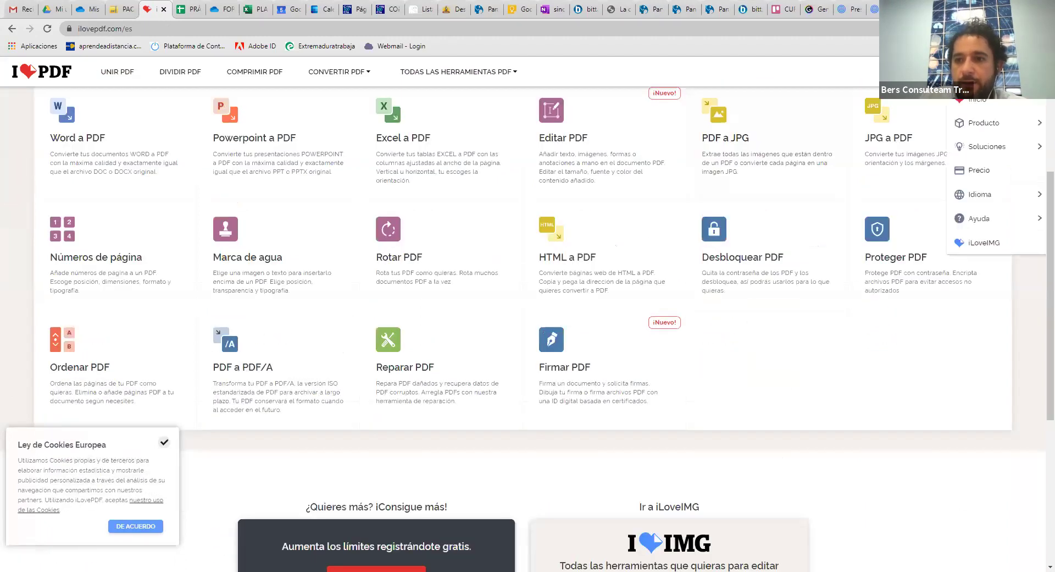
mouse_move(1000, 132)
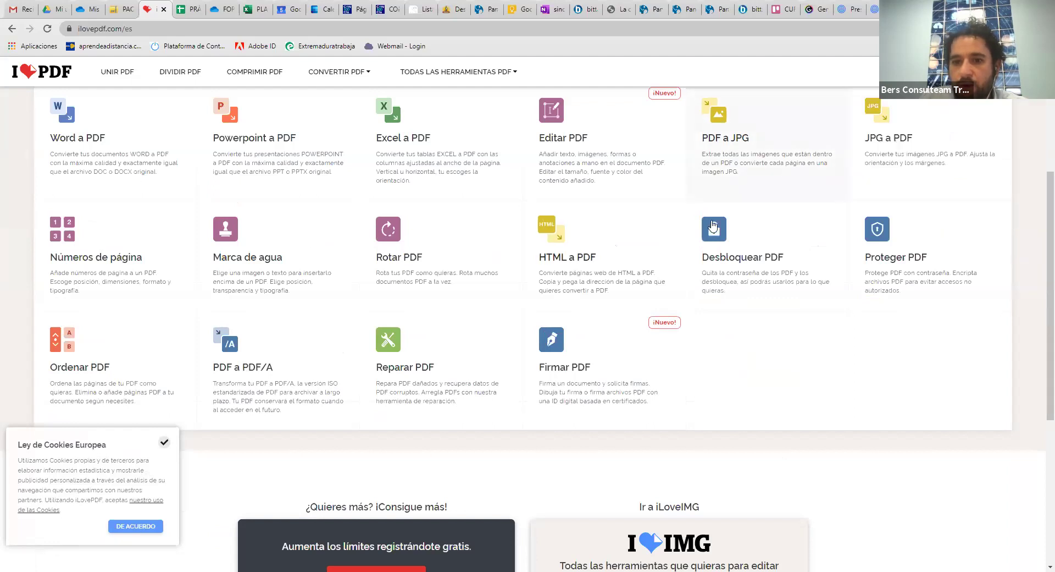
scroll(713, 225, up, 4)
scroll(712, 225, down, 9)
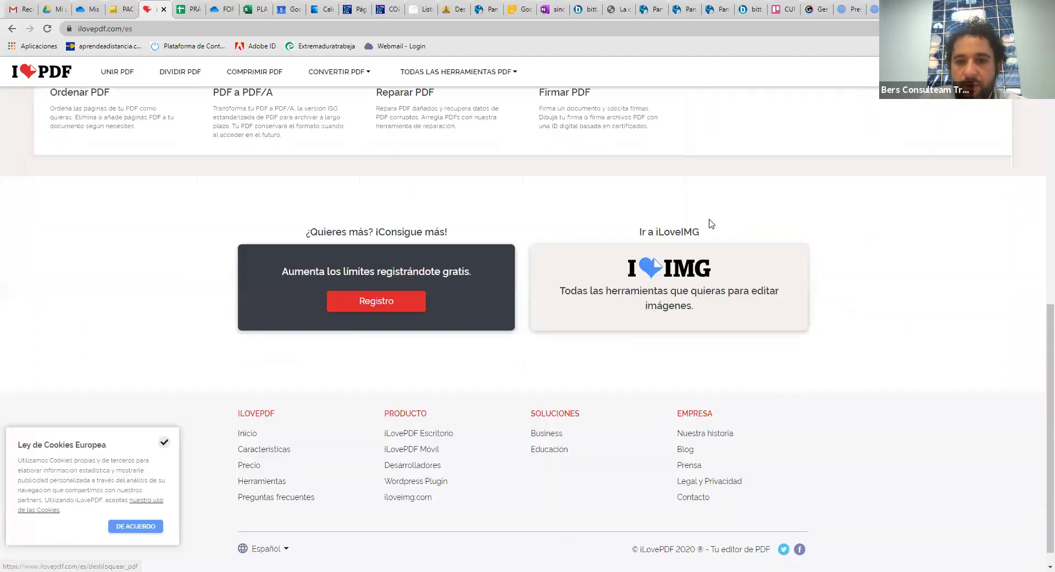
scroll(709, 224, up, 9)
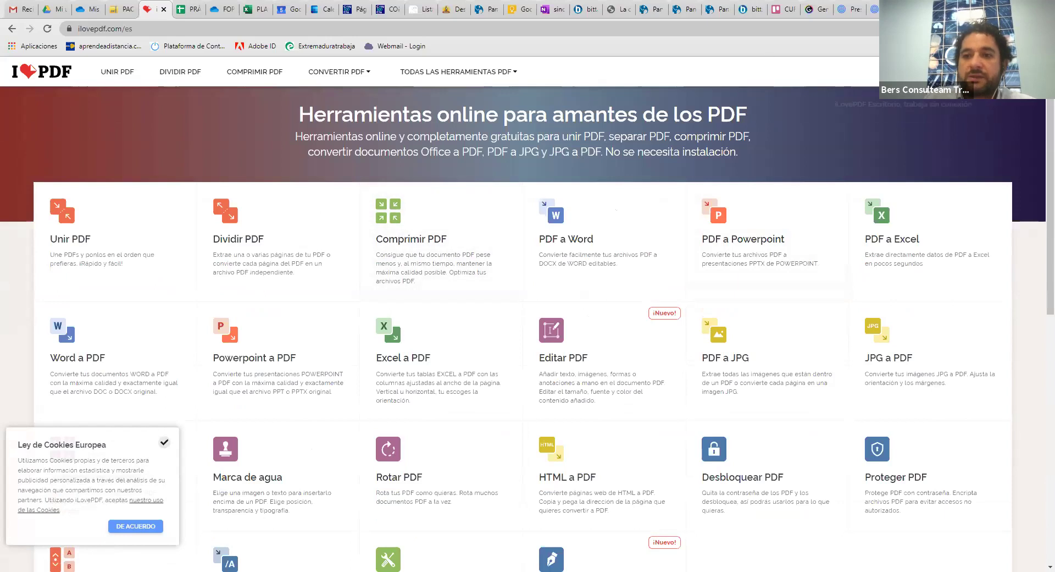
Glance at the Registro page, then open Soluciones > Business and scroll through its team offer
click(1017, 71)
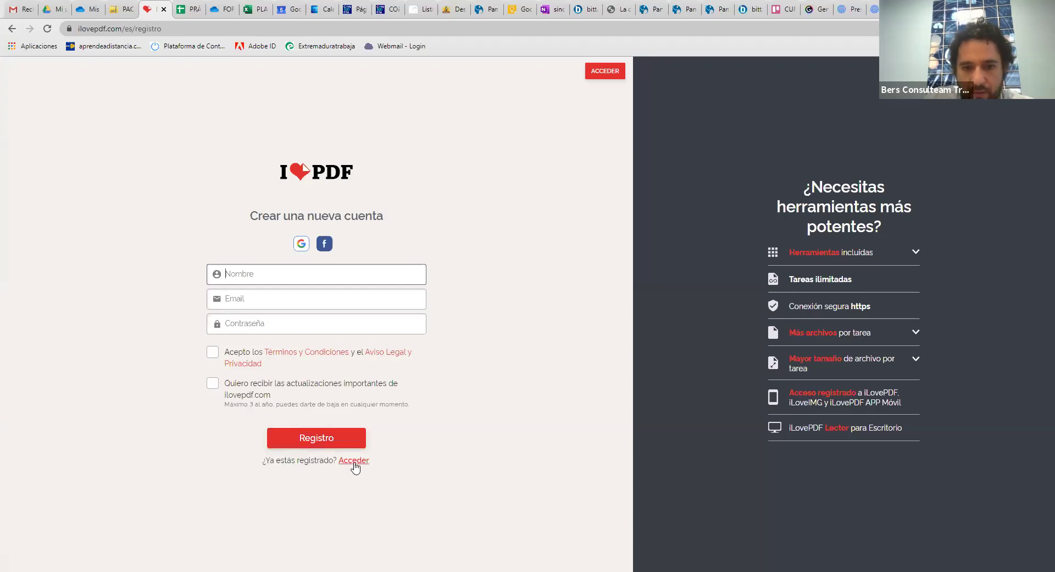
click(12, 28)
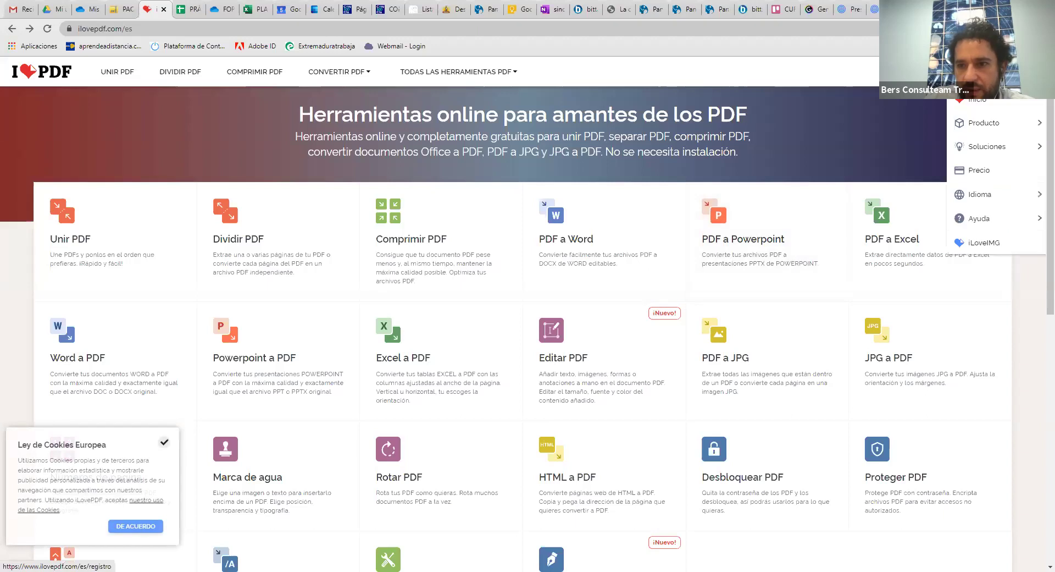
mouse_move(1022, 156)
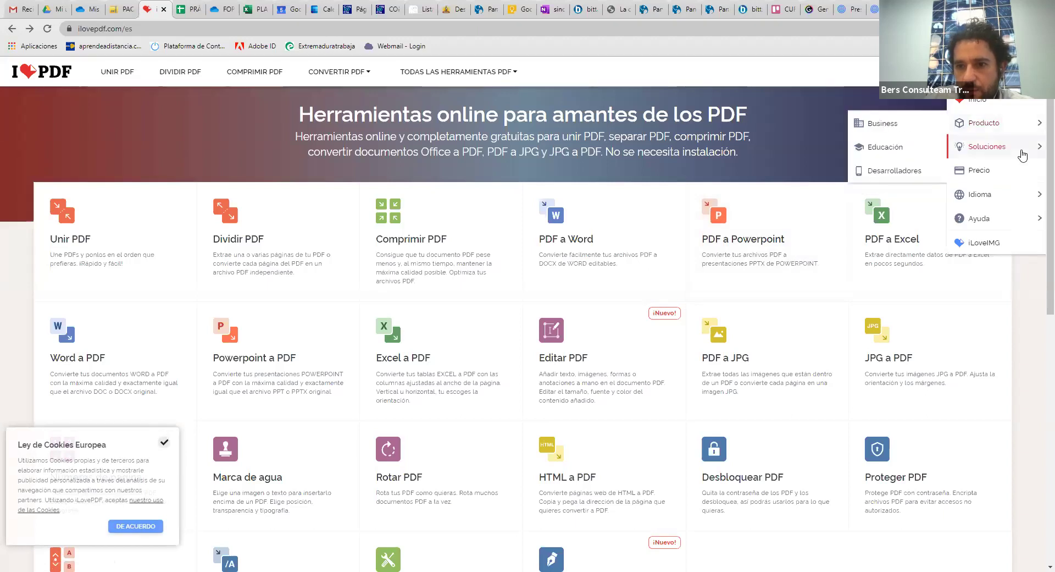
click(895, 130)
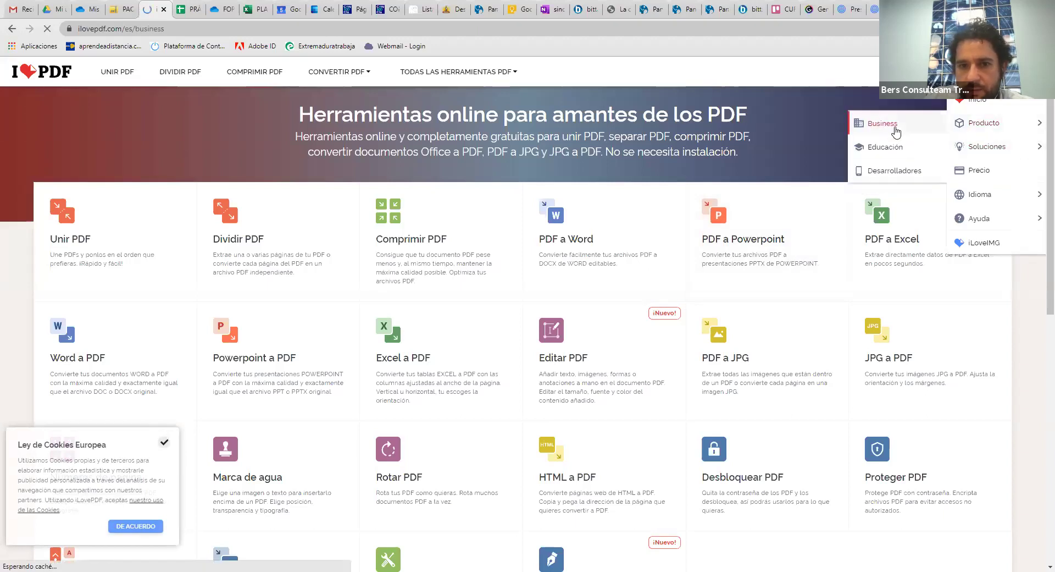
scroll(576, 213, down, 4)
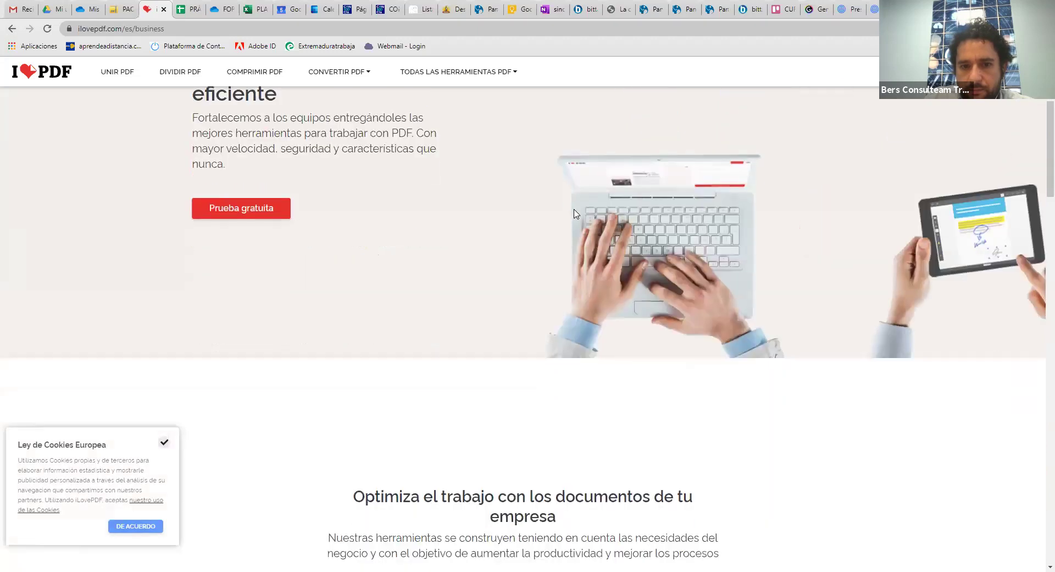
scroll(575, 214, down, 7)
scroll(577, 212, down, 4)
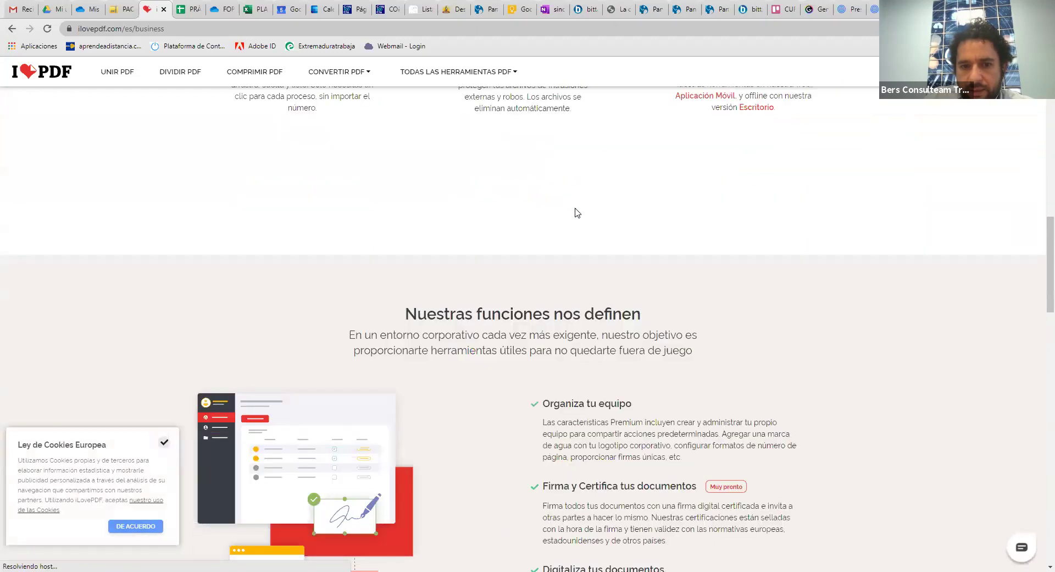
scroll(578, 212, down, 10)
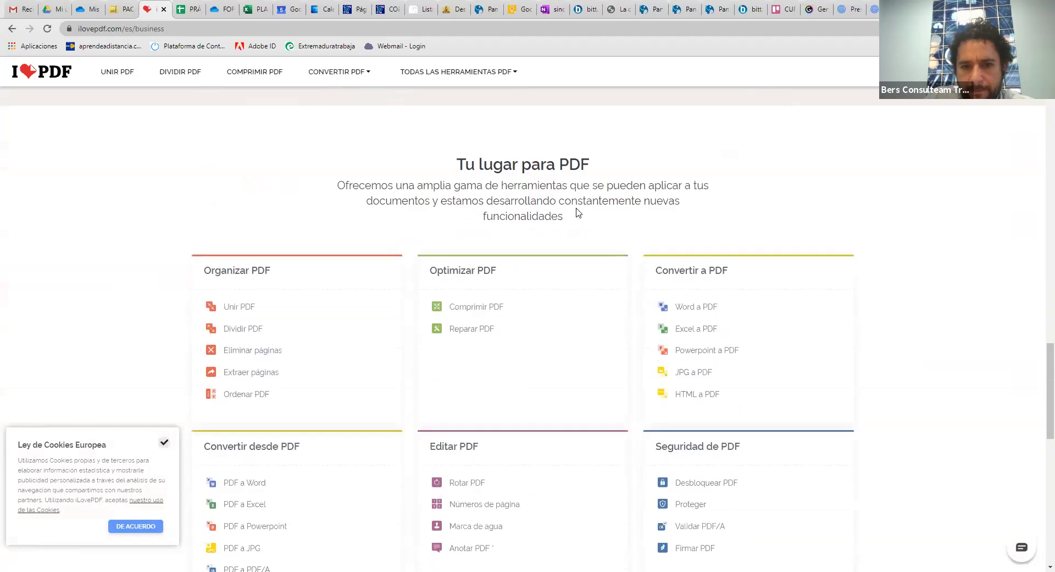
scroll(577, 213, down, 12)
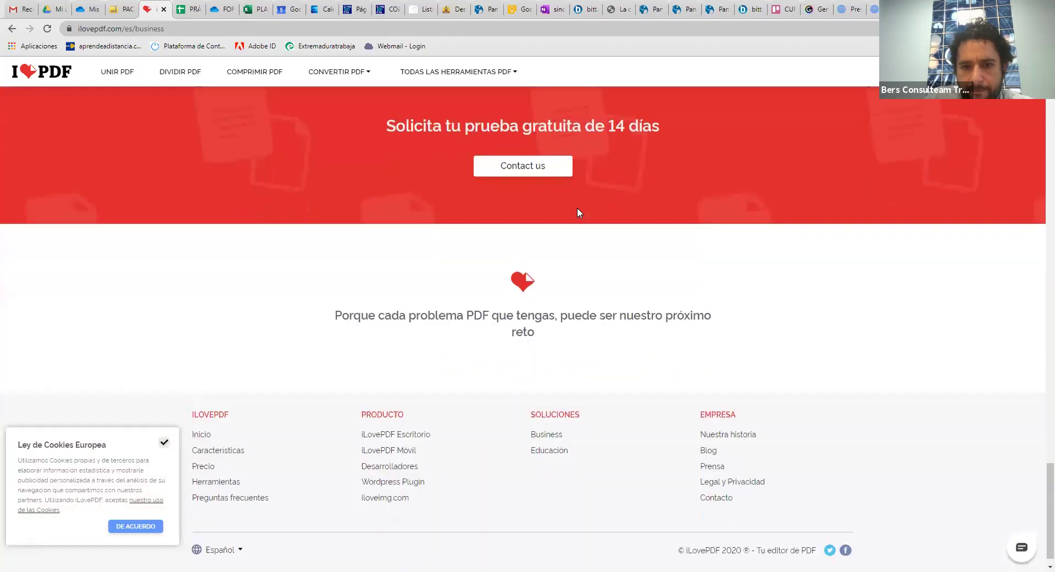
scroll(577, 213, down, 1)
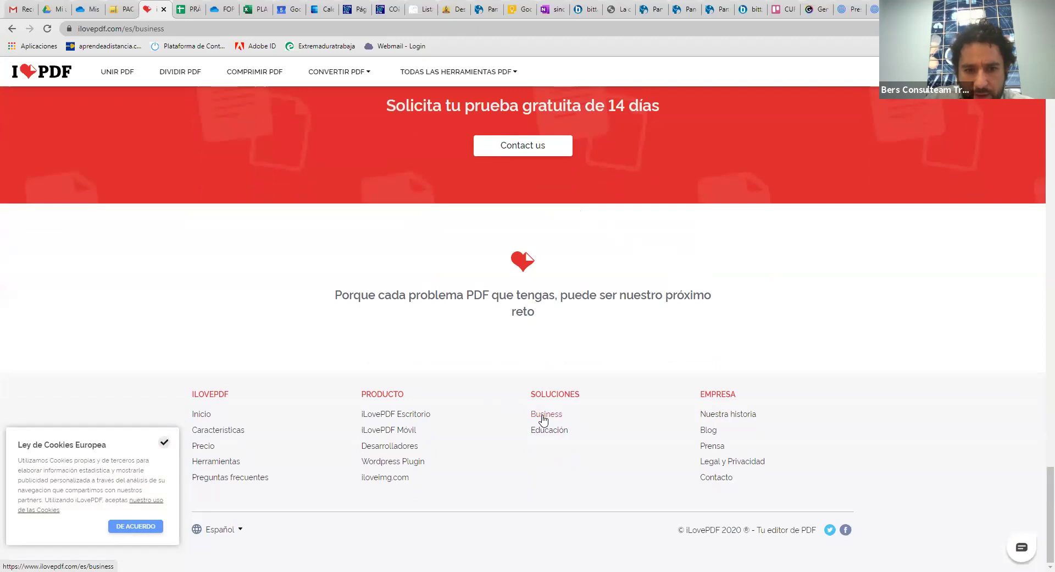
Open the iLovePDF Escritorio page and switch pricing to Anual to show the 72€ yearly plan
click(414, 418)
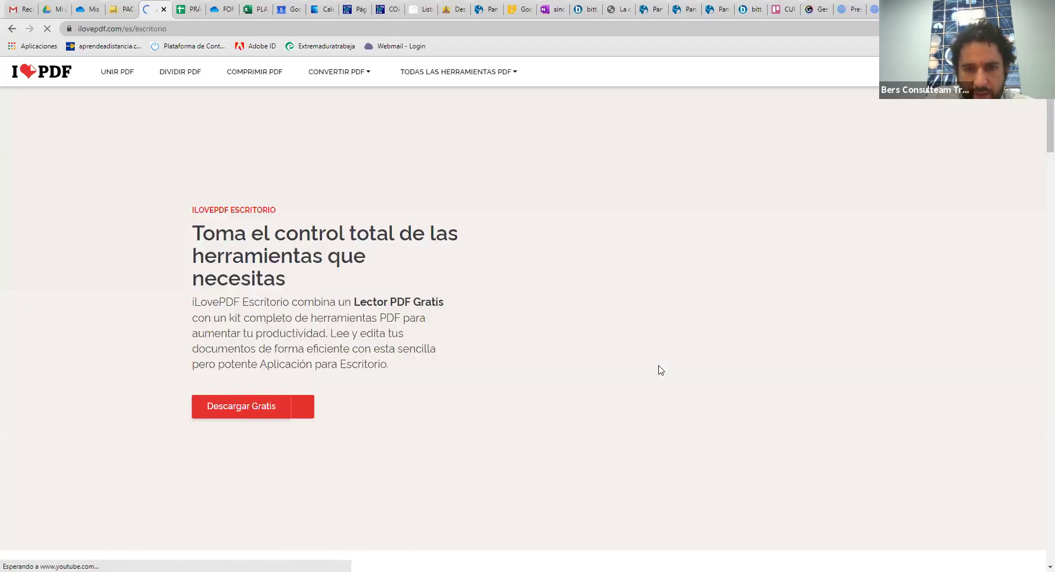
scroll(663, 342, down, 15)
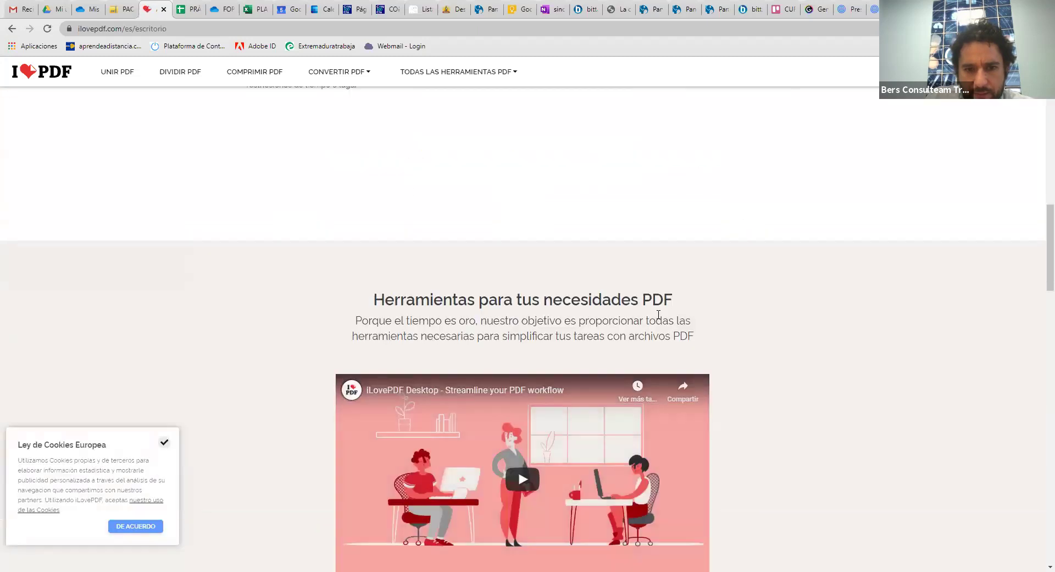
scroll(659, 318, down, 14)
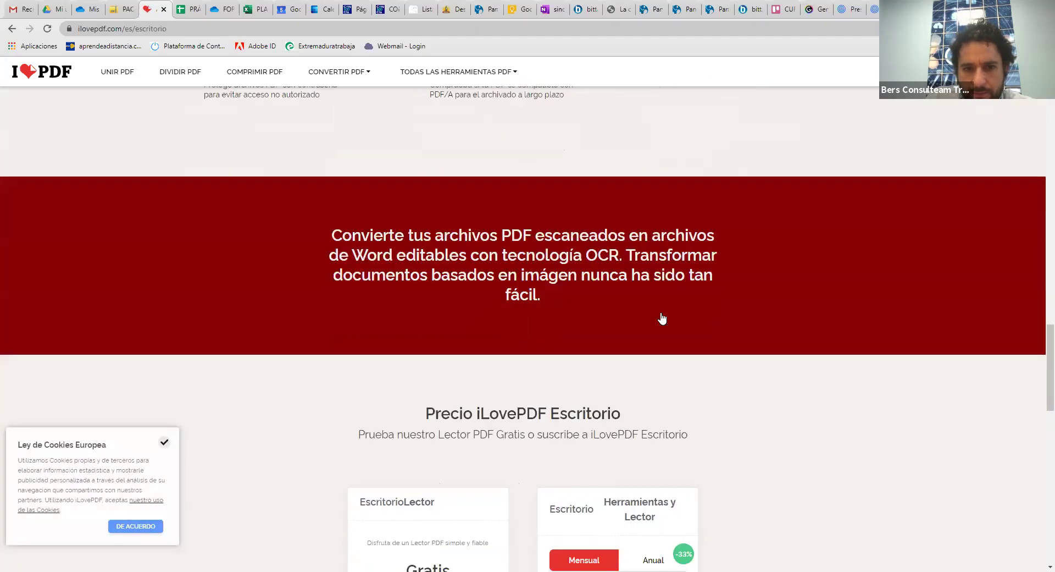
scroll(662, 318, down, 2)
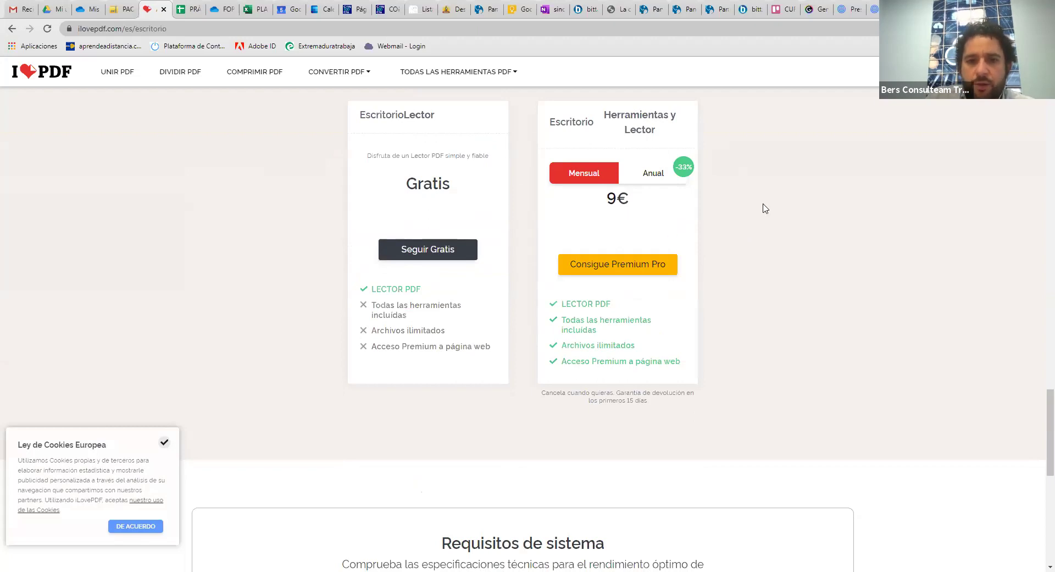
scroll(774, 198, down, 4)
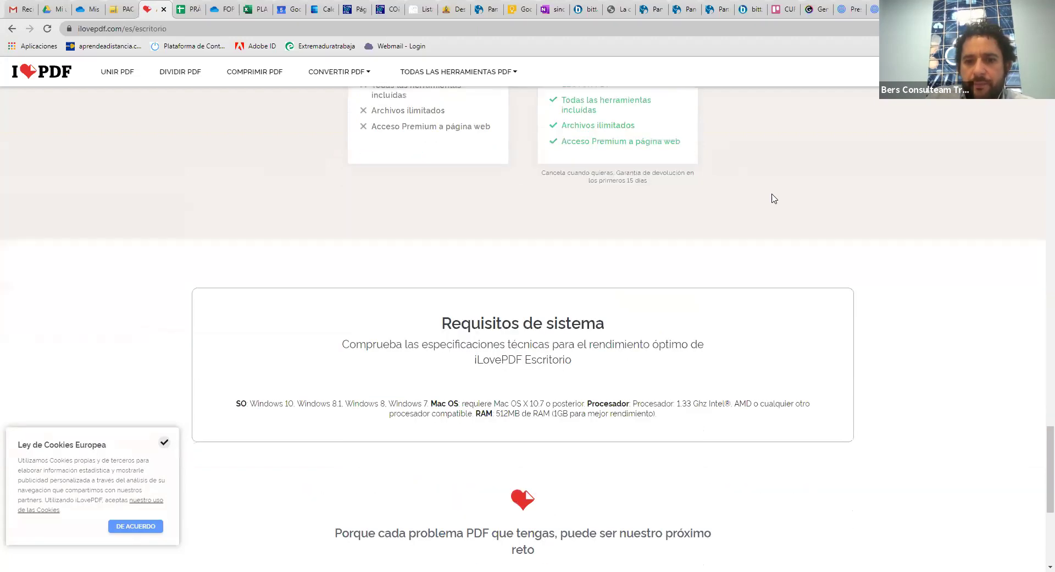
scroll(774, 198, up, 3)
scroll(774, 198, up, 1)
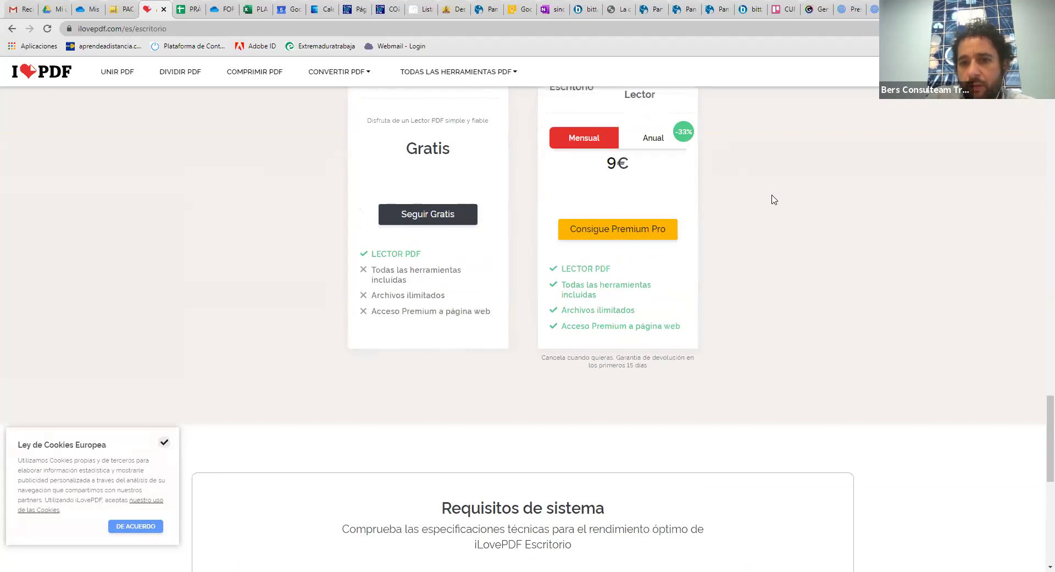
click(649, 172)
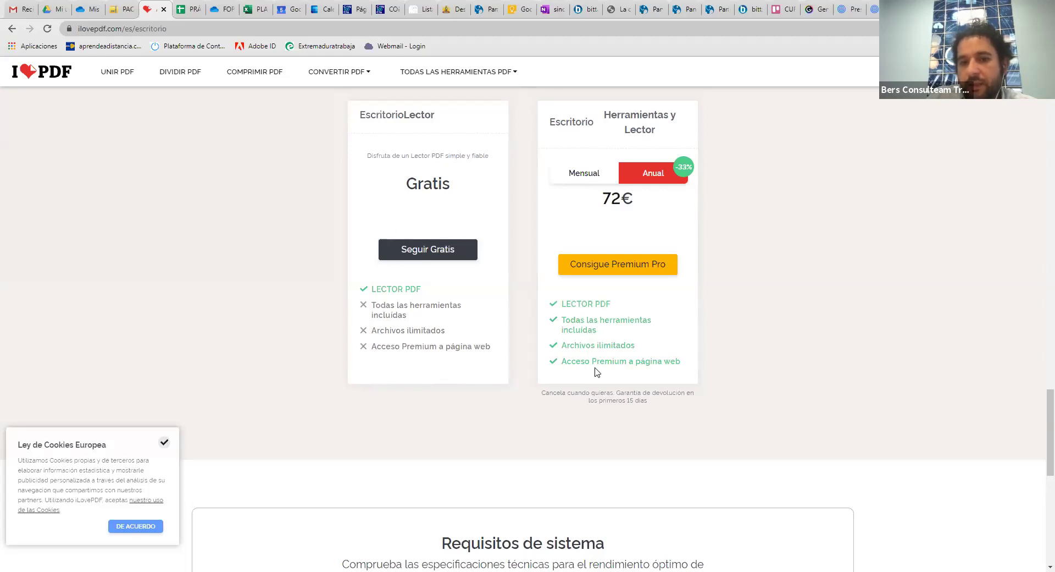
scroll(797, 356, up, 20)
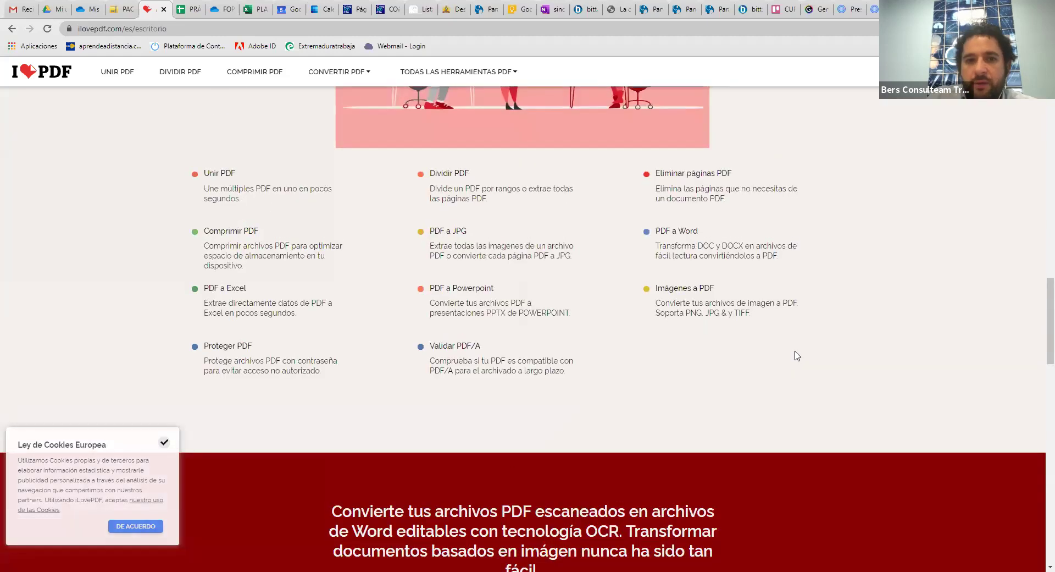
scroll(809, 369, up, 6)
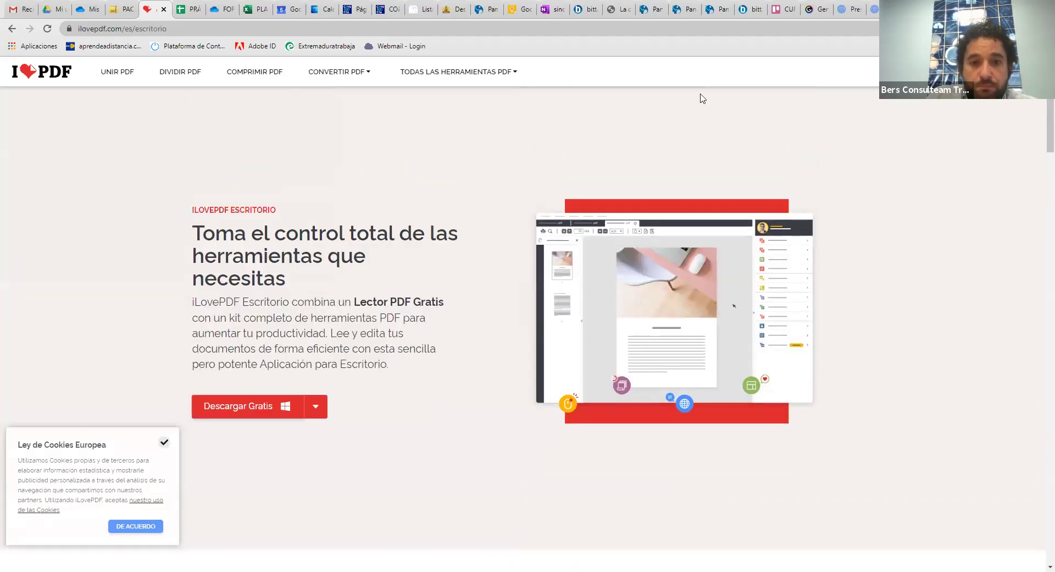
In Unir PDF, add PRÁCTICA 7 and PRÁCTICA PRE-TABLAS from Google Drive and merge the three PDFs
click(133, 73)
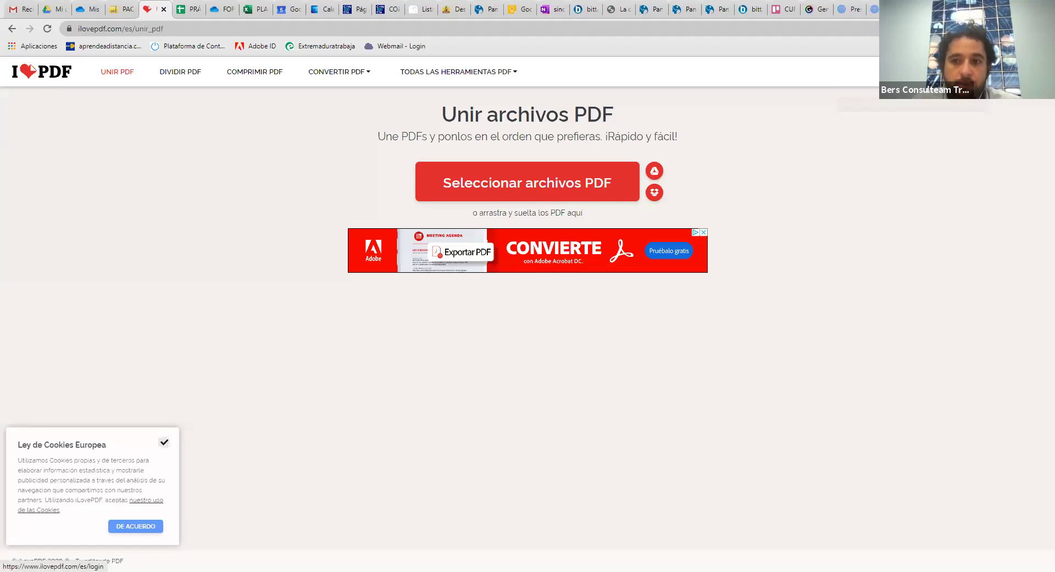
mouse_move(1039, 72)
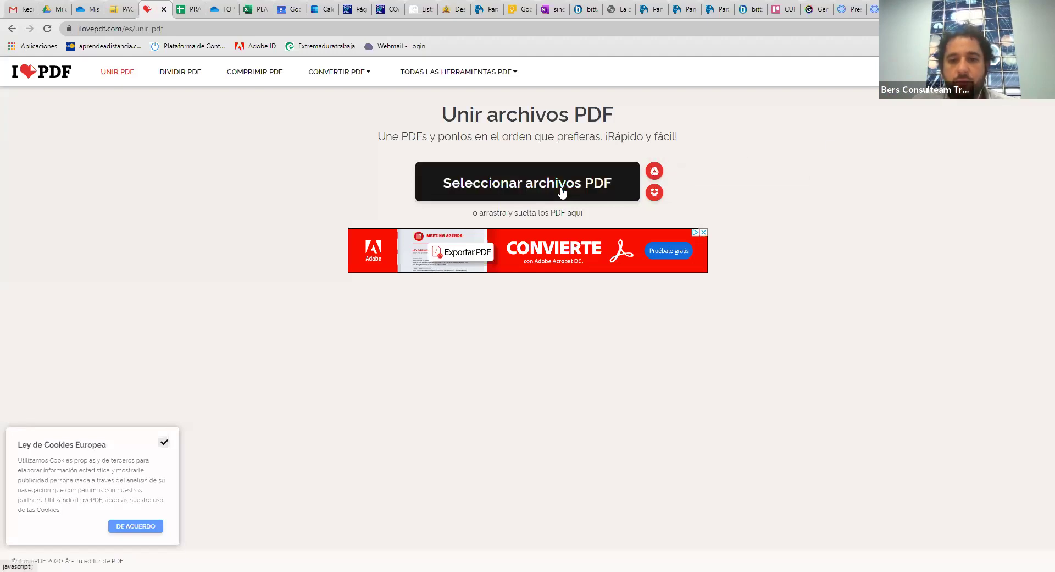
click(658, 174)
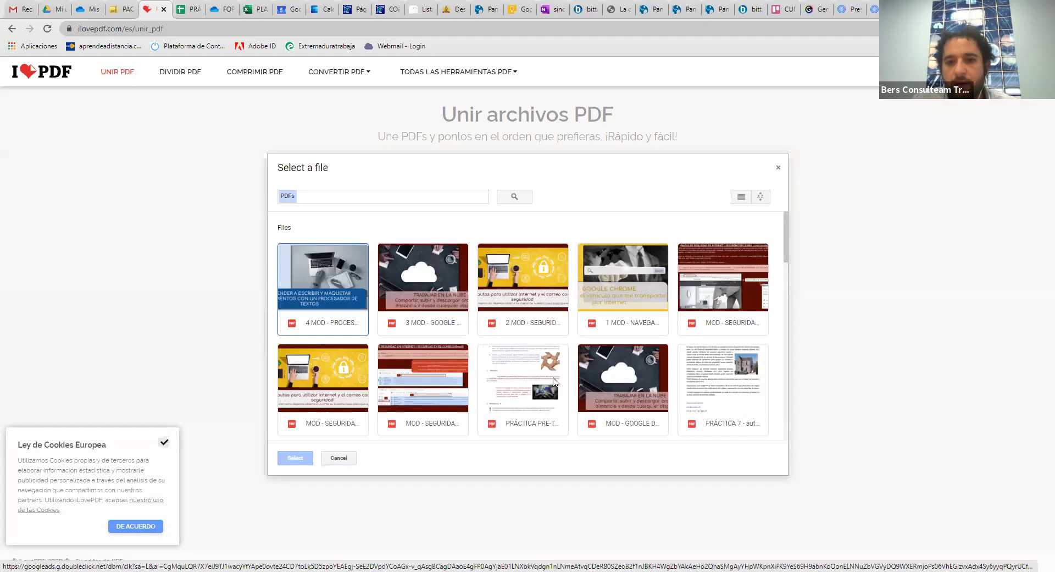
click(713, 411)
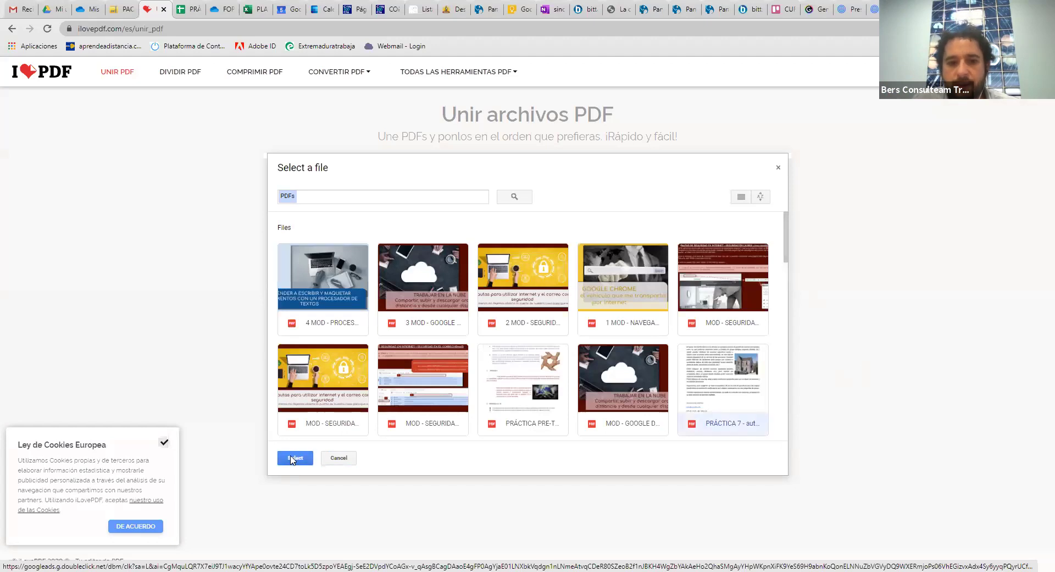
click(525, 396)
click(299, 459)
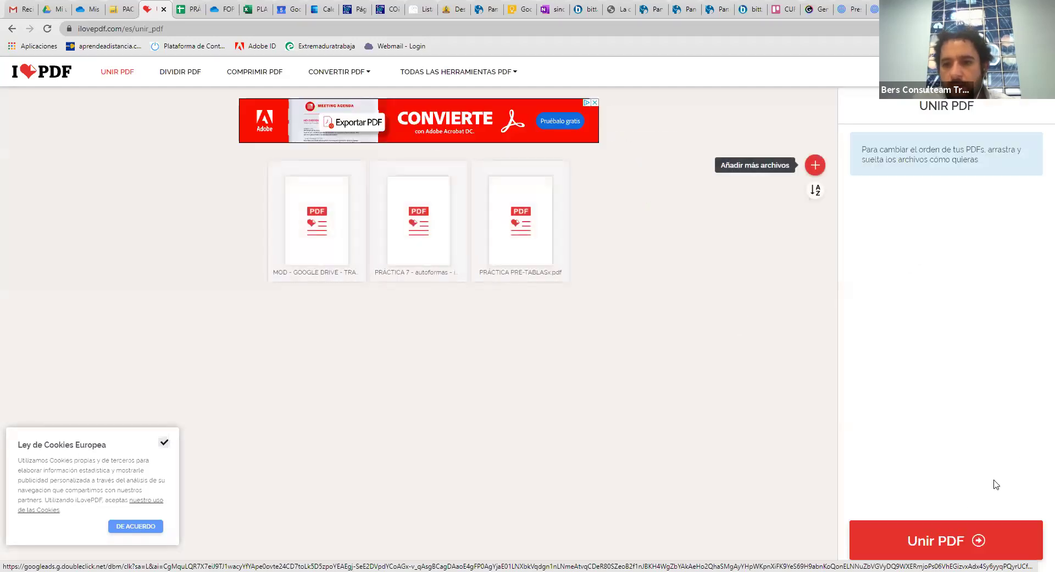
click(951, 541)
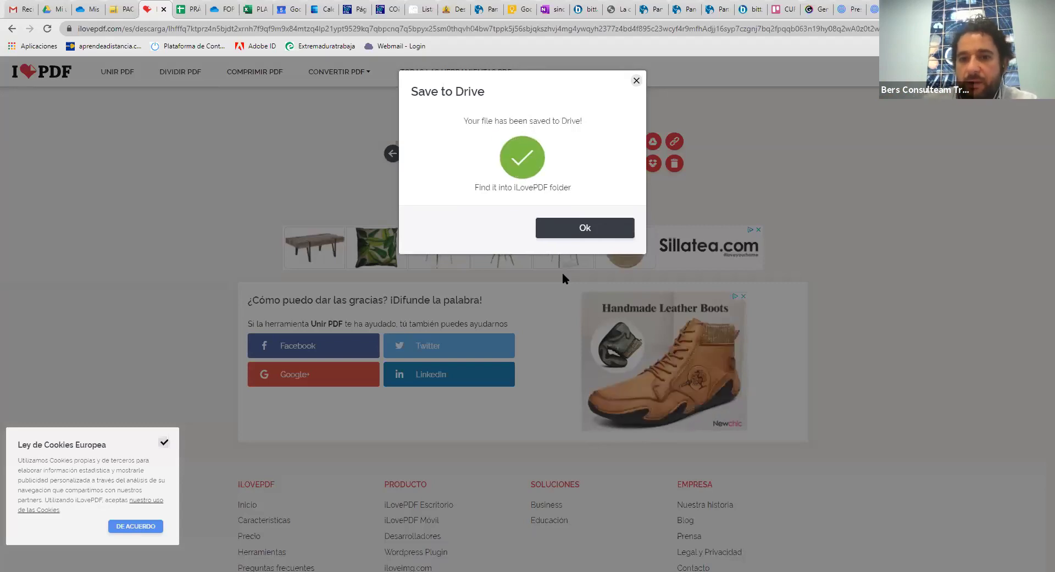
Dismiss the saved-to-Drive confirmation and switch to the Google Drive tab
click(587, 225)
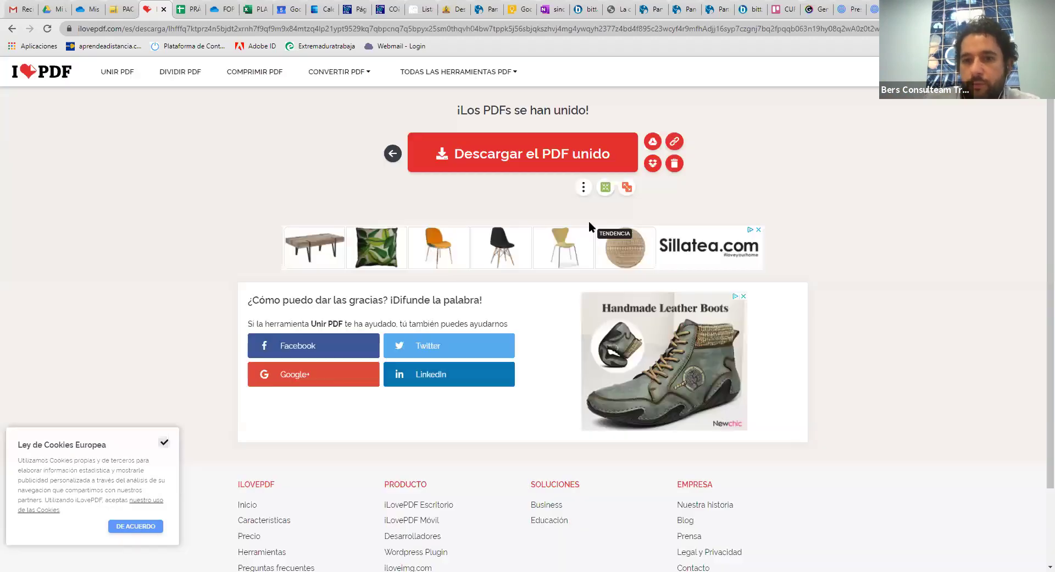
click(62, 15)
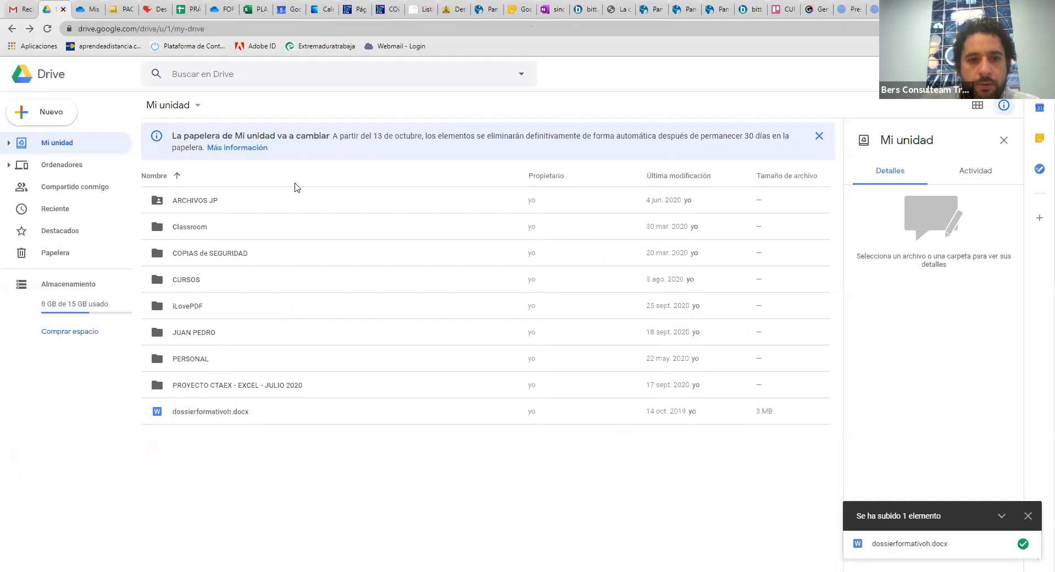
Open the iLovePDF folder and page through the ilovepdf_merged.pdf preview before closing it
double_click(183, 313)
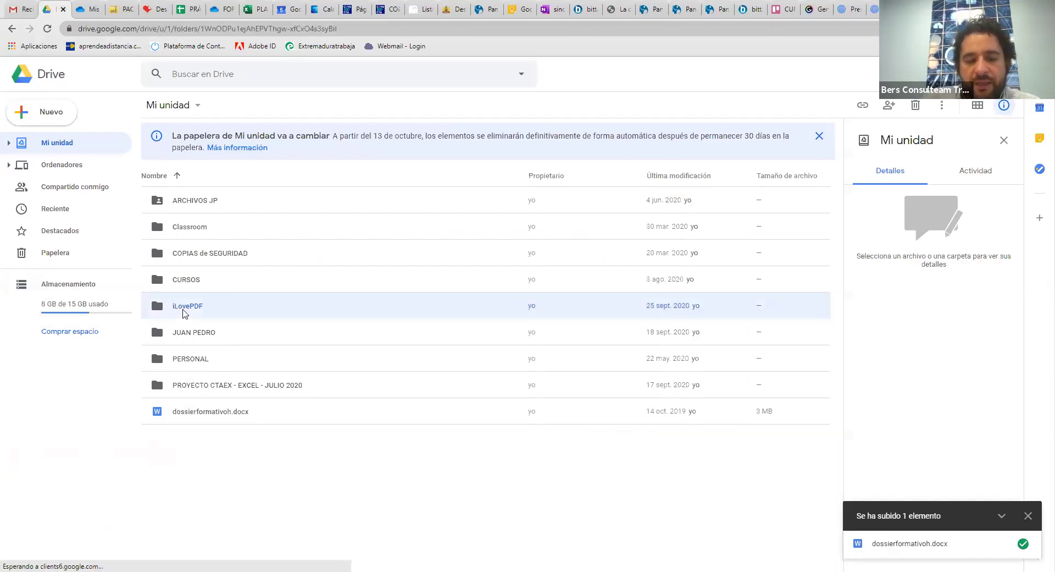
click(220, 230)
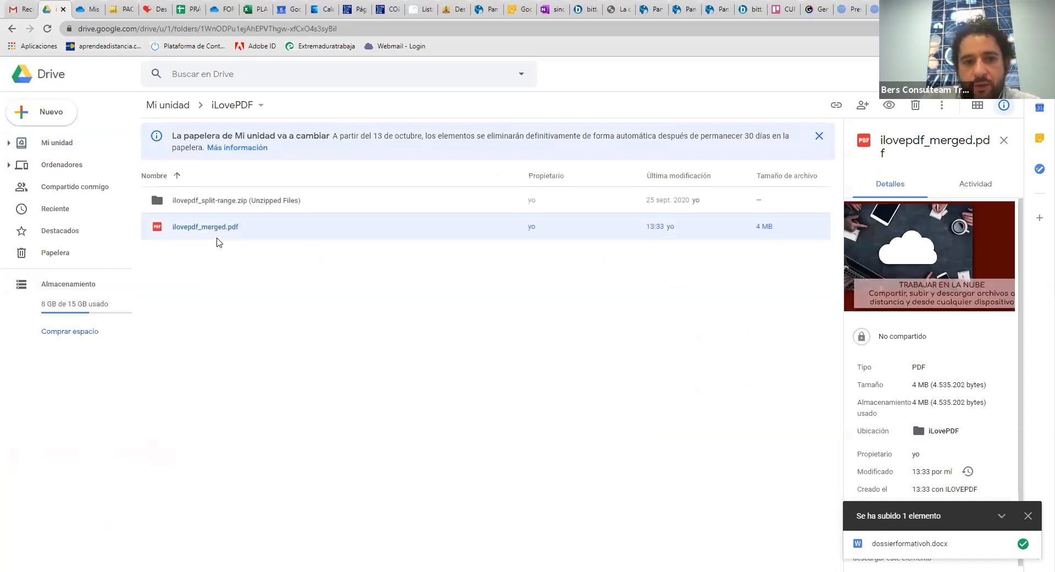
double_click(217, 234)
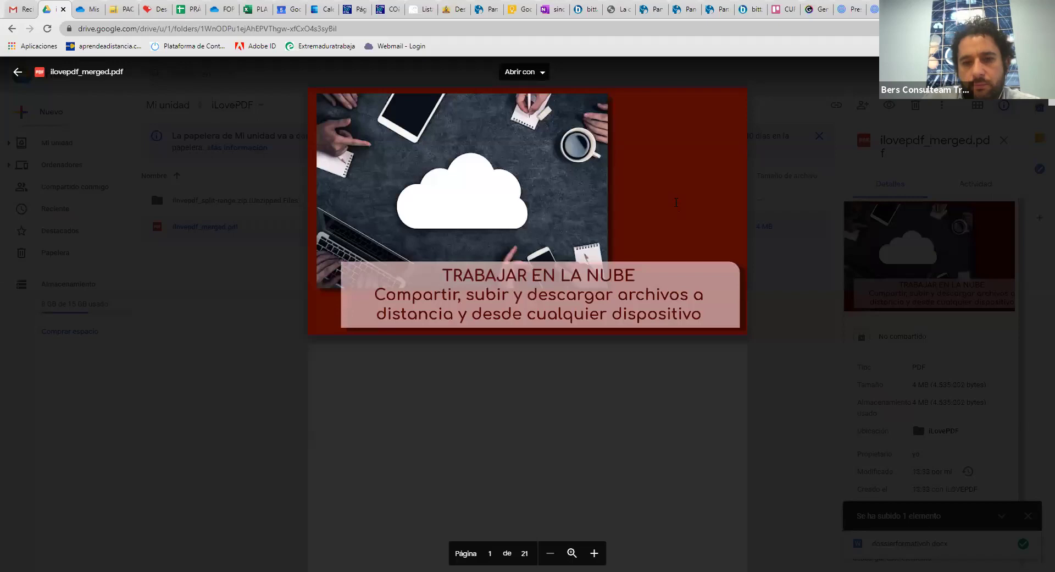
scroll(677, 206, down, 3)
scroll(675, 203, down, 15)
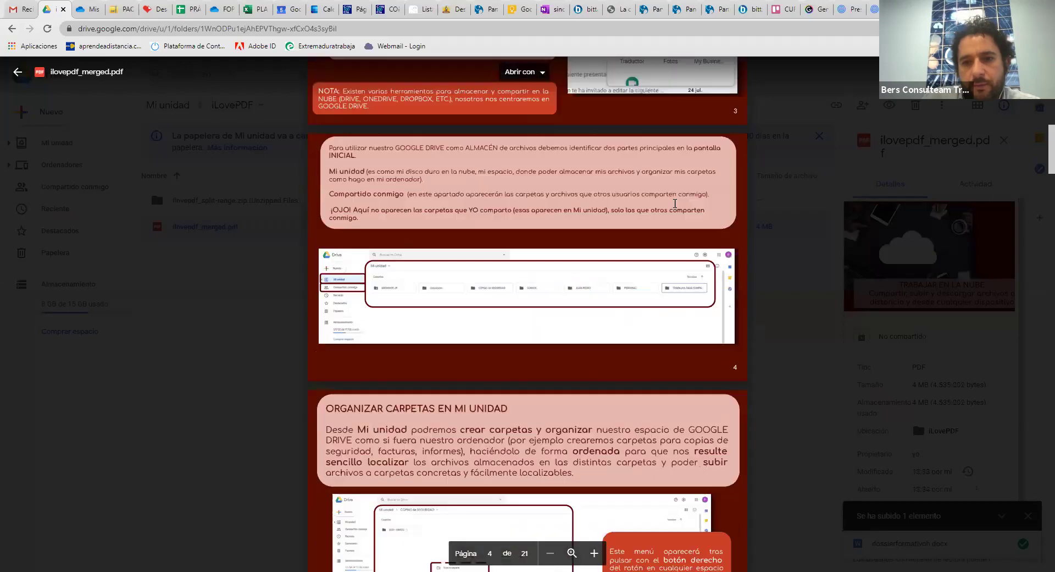
scroll(687, 211, down, 15)
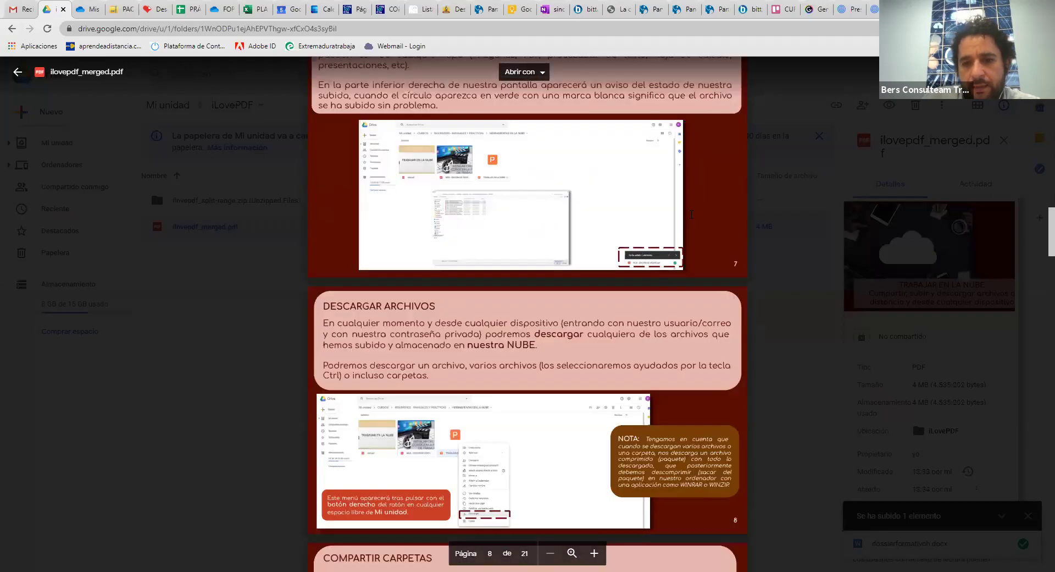
scroll(694, 216, down, 20)
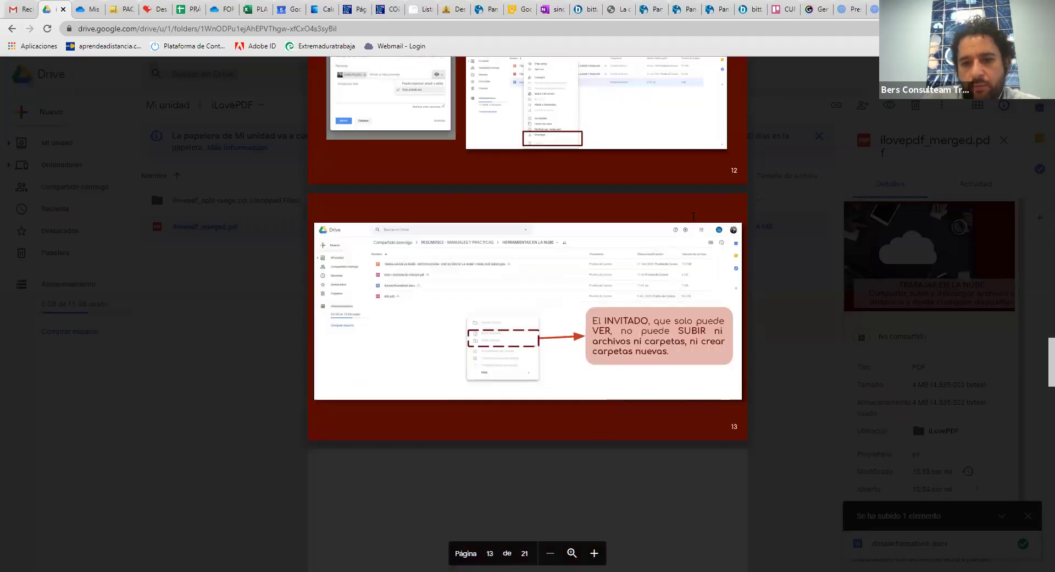
scroll(693, 216, down, 15)
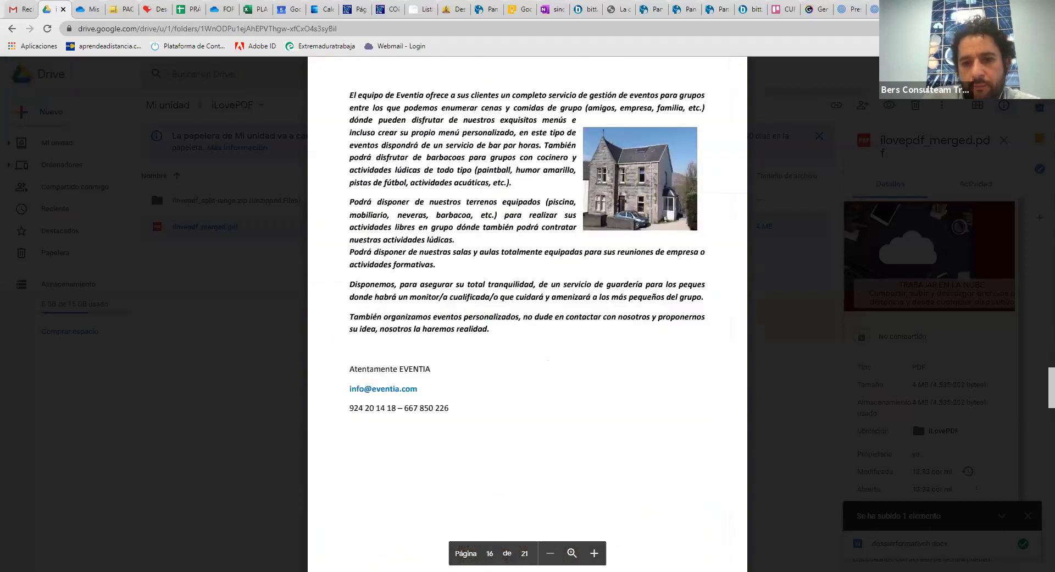
scroll(693, 216, down, 15)
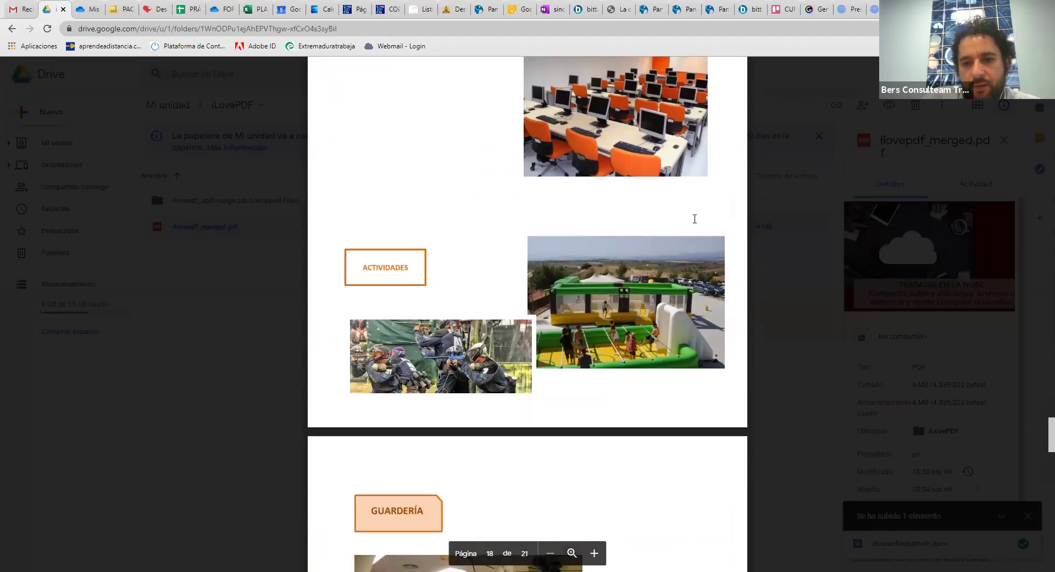
click(18, 72)
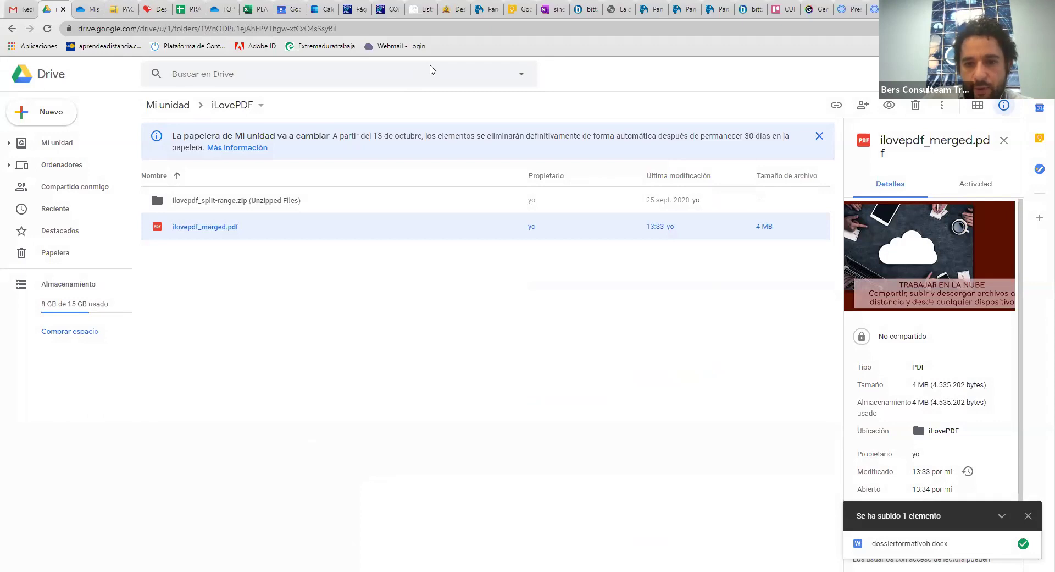
Advance the presentation two animations to show the Drive and OneDrive sharing point, then return to Drive
key(alt+Tab)
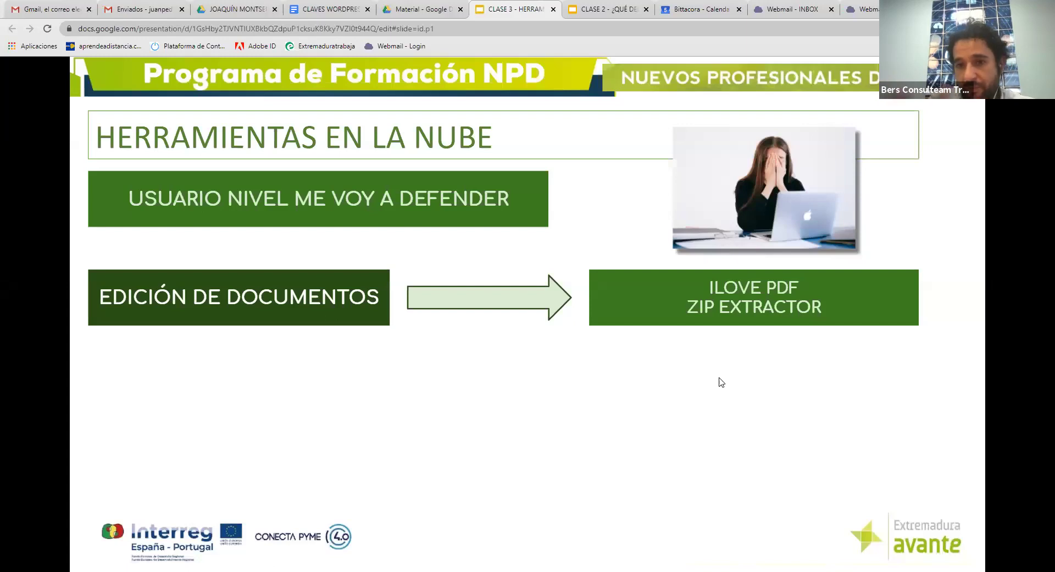
key(Right)
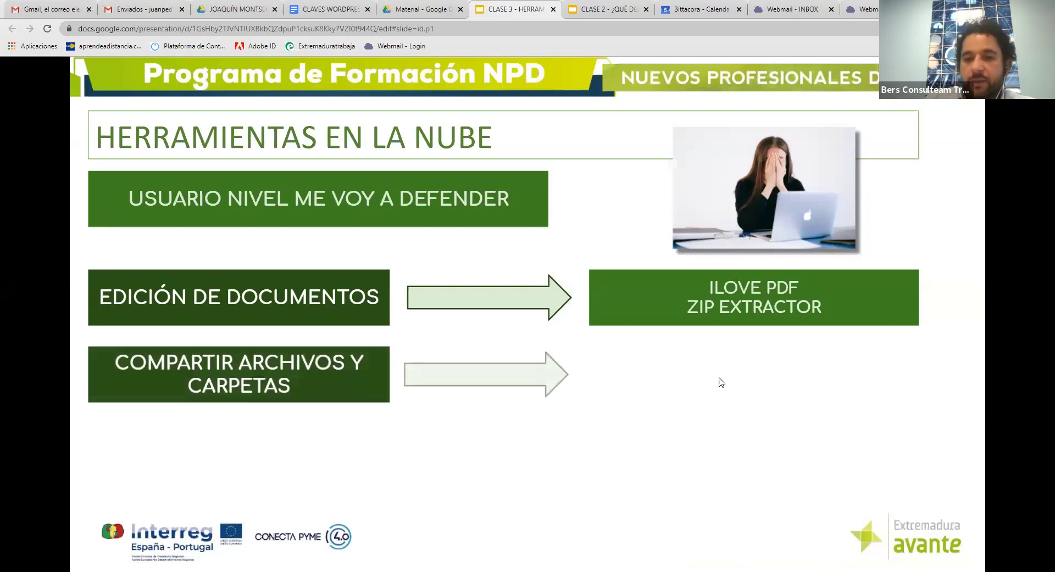
key(Right)
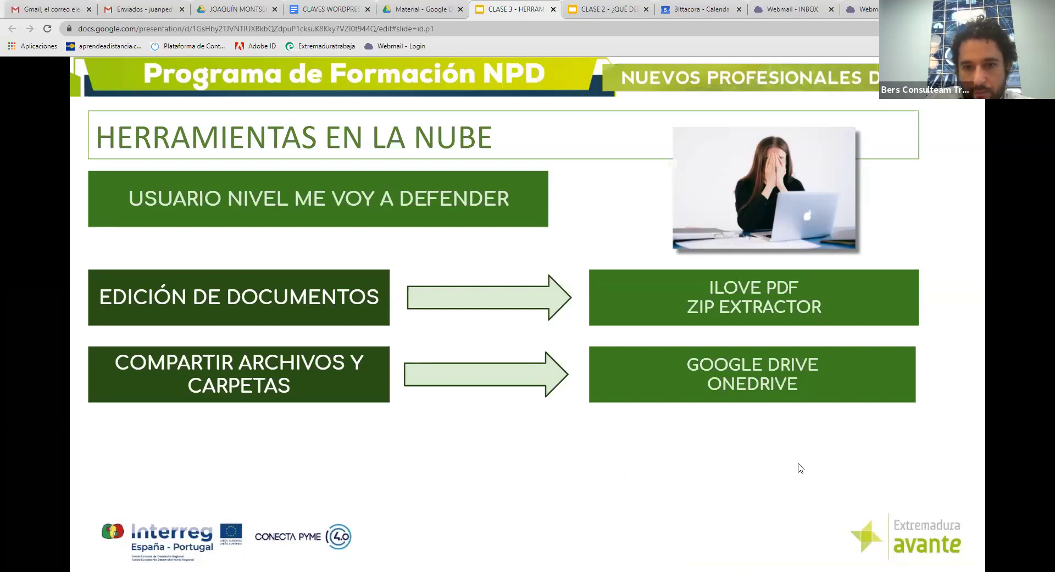
key(alt+Tab)
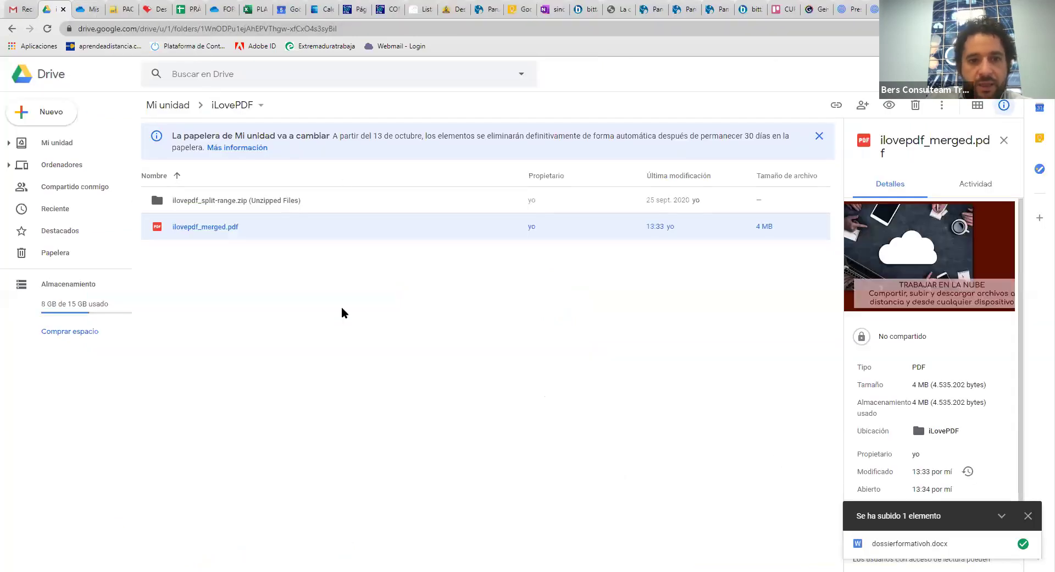
Look inside the COPIAS de SEGURIDAD folder, then open Compartir for the ARCHIVOS JP folder
click(48, 143)
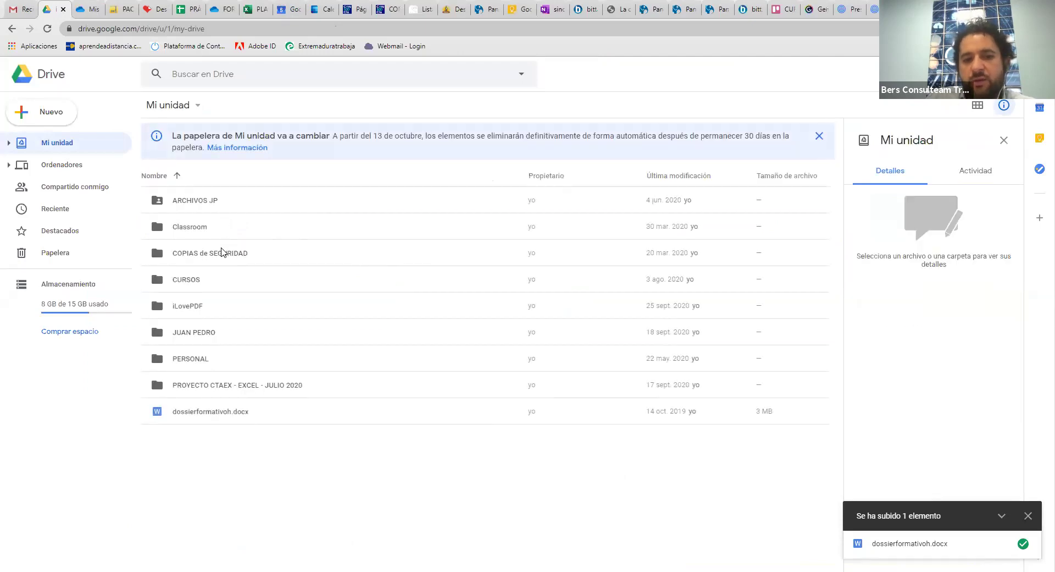
click(222, 256)
double_click(222, 256)
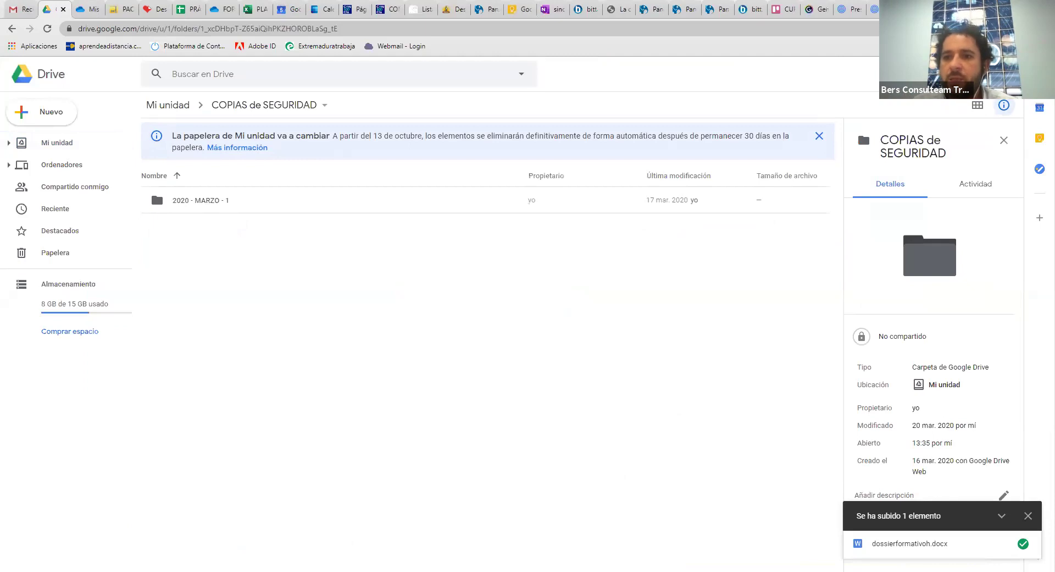
click(1011, 74)
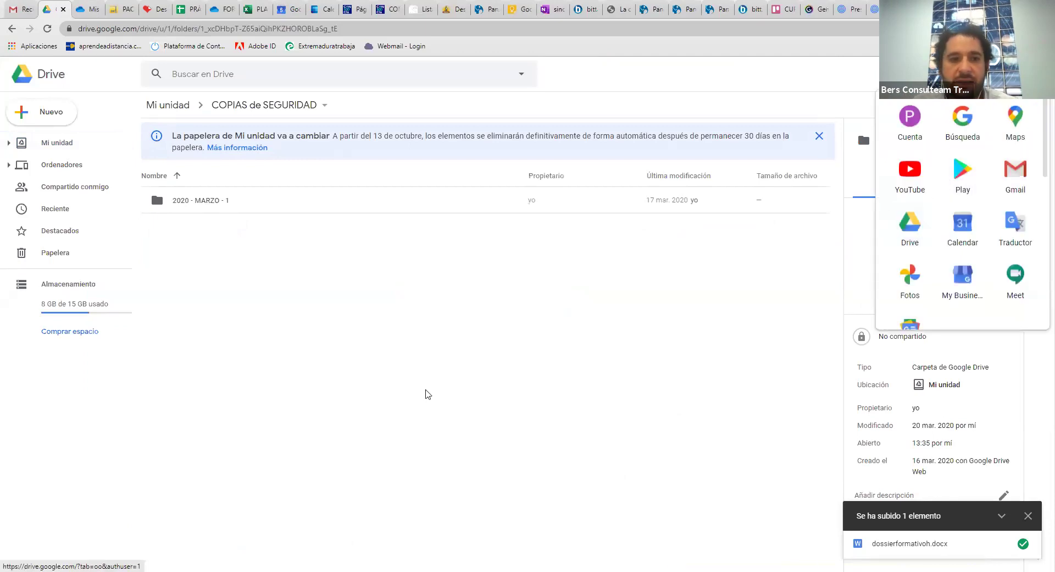
click(101, 146)
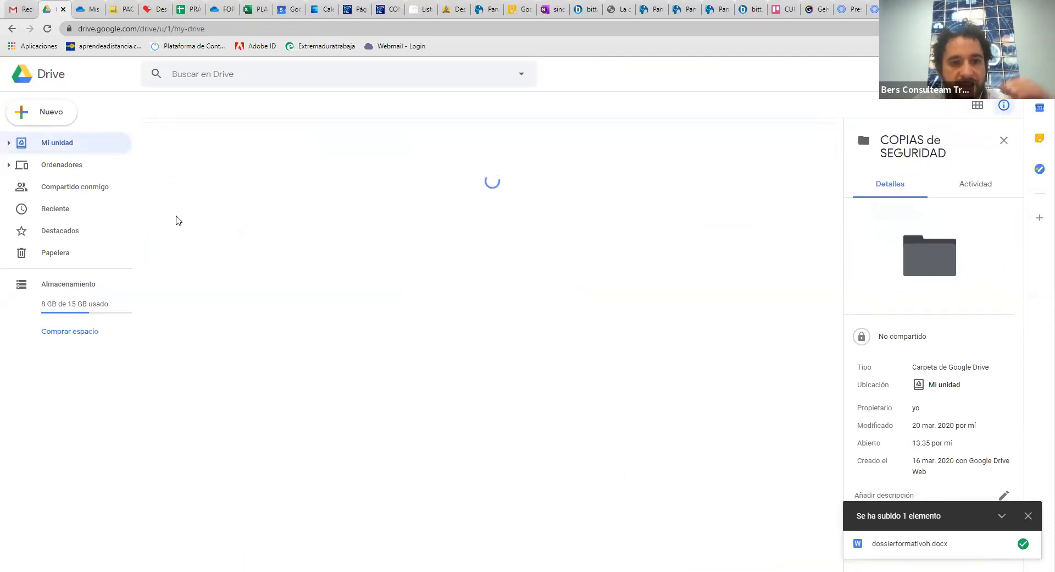
double_click(207, 252)
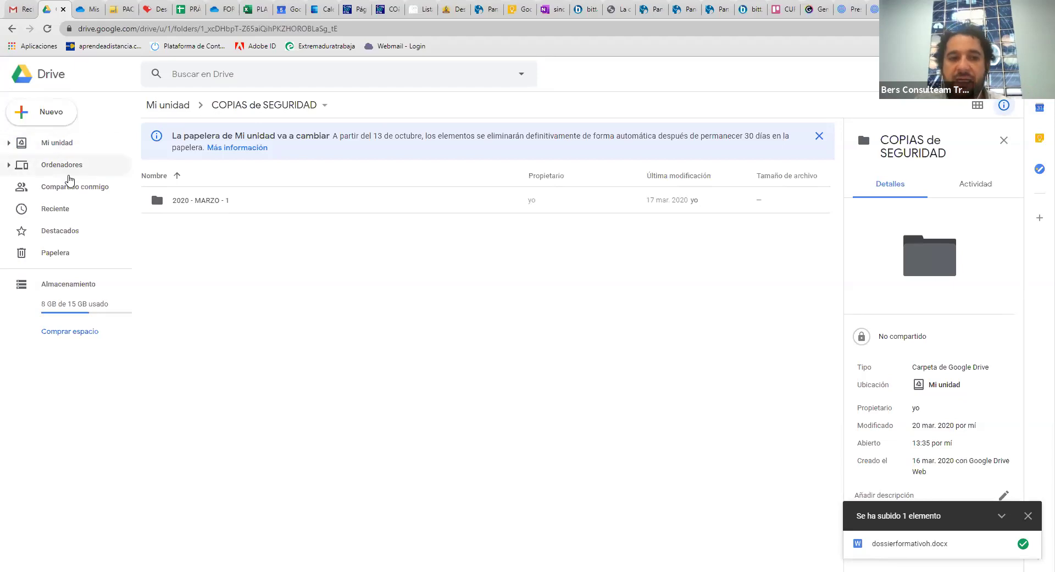
click(82, 146)
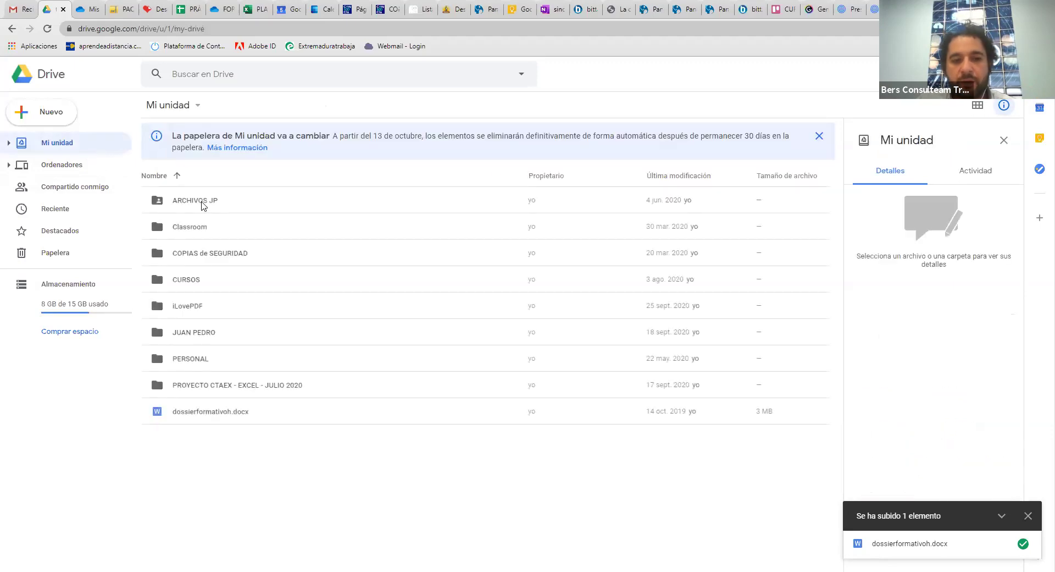
right_click(202, 205)
click(238, 252)
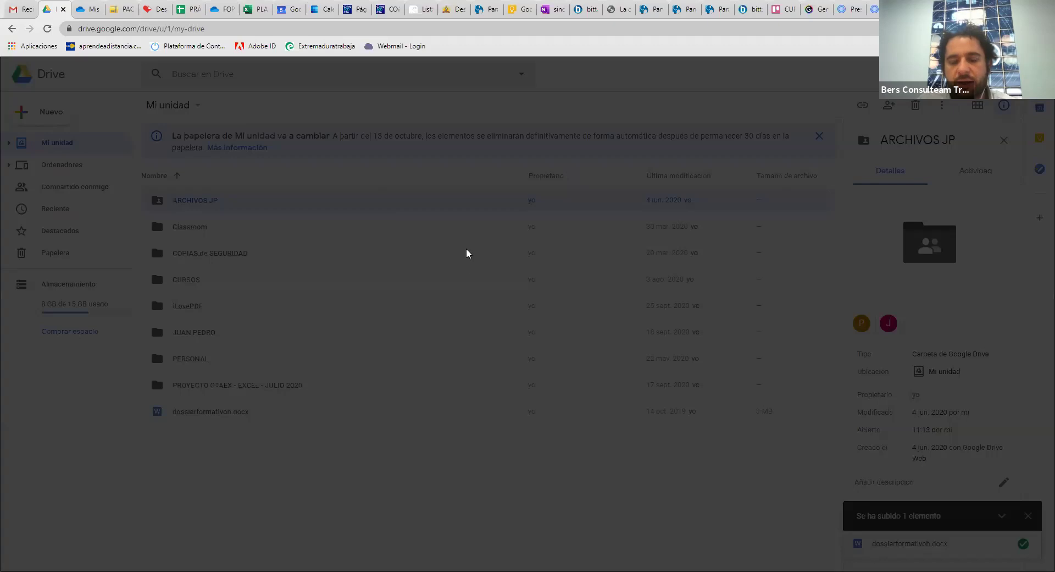
In the ARCHIVOS JP sharing dialog, remove an existing collaborator and add a contact found by name
click(666, 310)
click(687, 426)
click(509, 263)
text(JUAN)
click(503, 302)
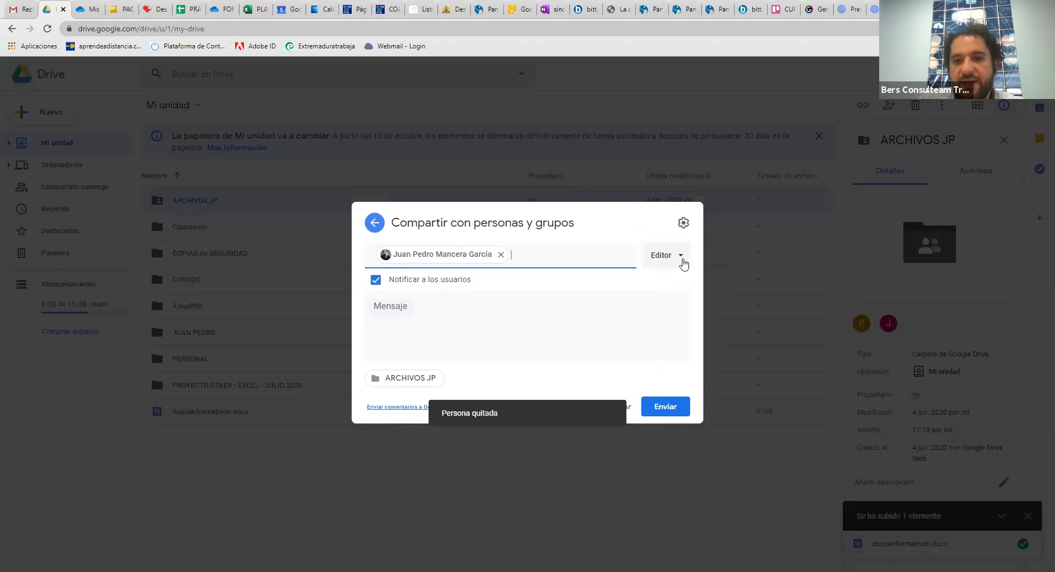
click(681, 261)
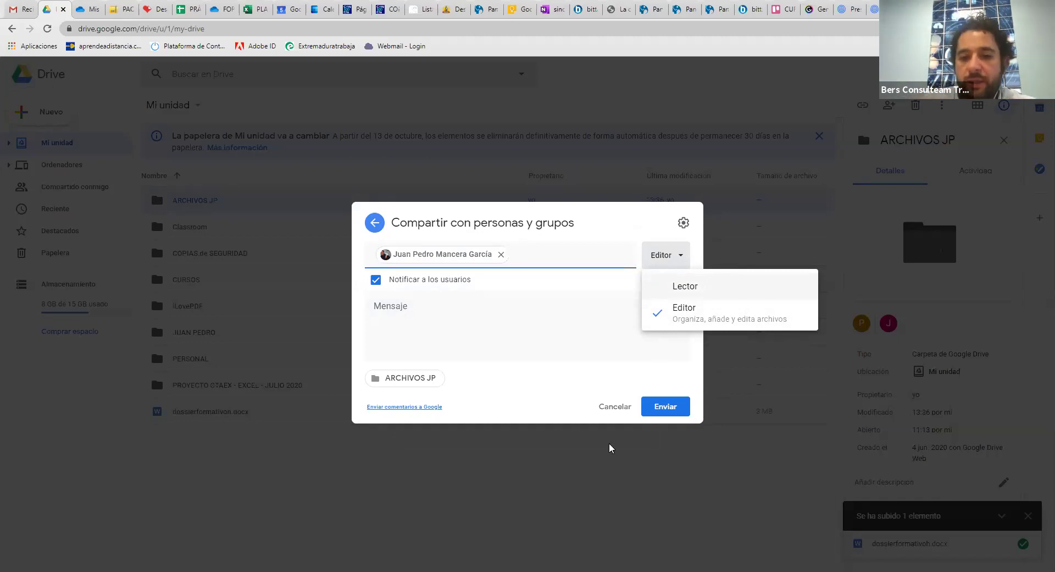
Discard the pending sharing changes, close the dialog and open the ARCHIVOS JP folder
click(595, 460)
click(556, 339)
click(615, 406)
click(668, 326)
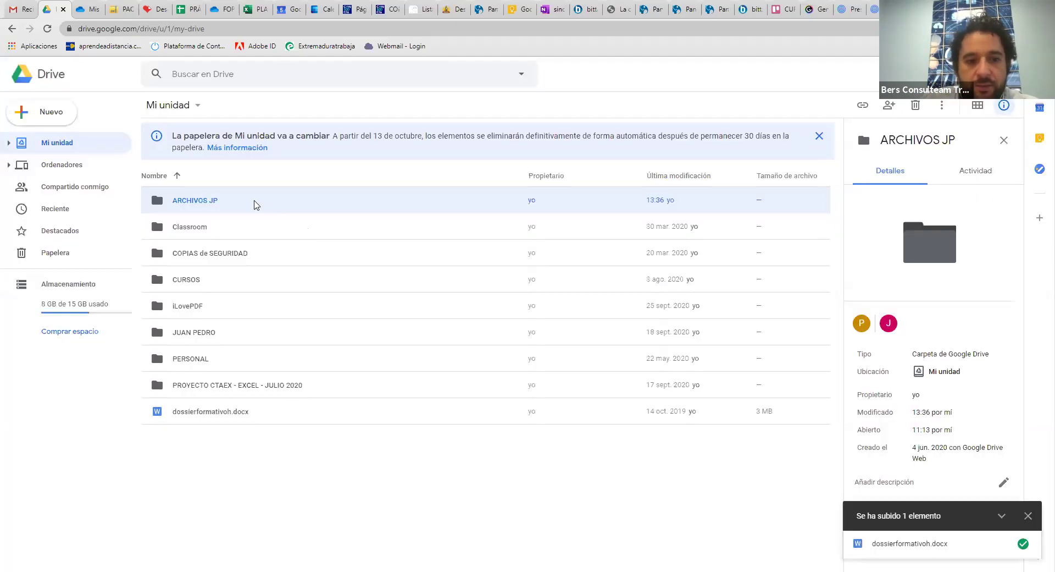
double_click(254, 205)
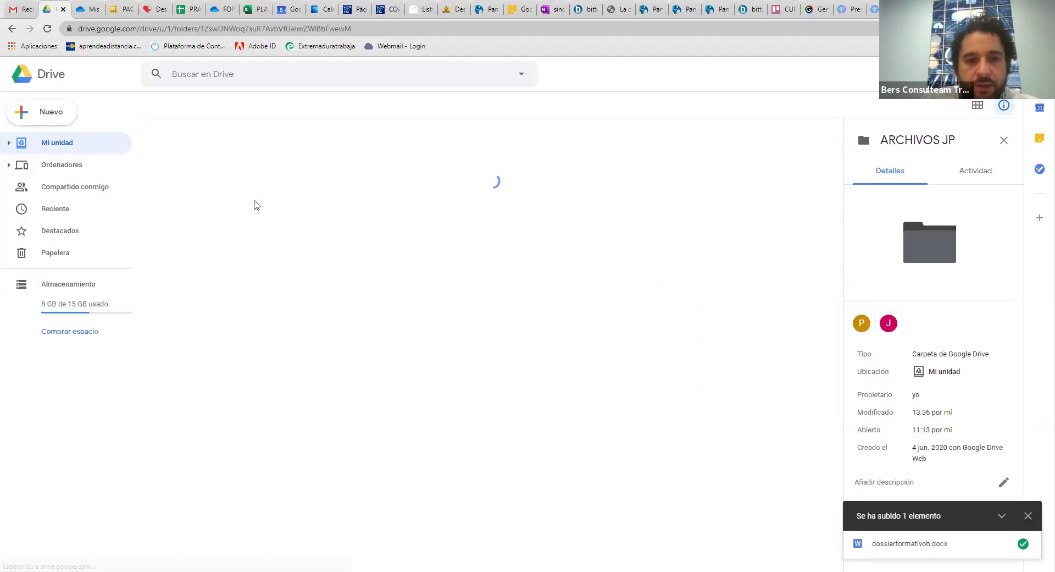
Share dossierformativoh.docx from Mi unidad with a contact as Lector (view-only) and send the invitation
click(12, 28)
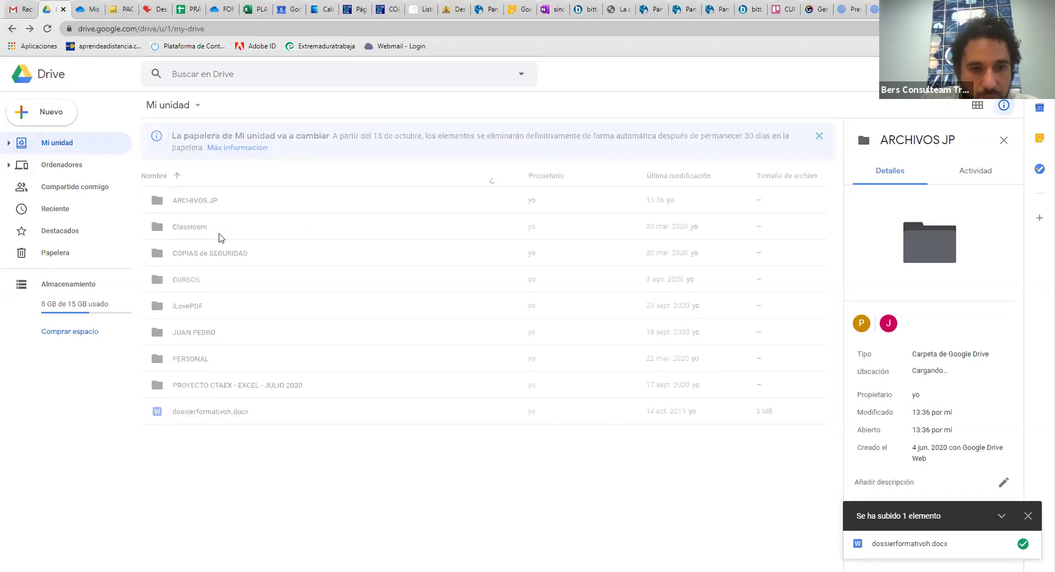
right_click(206, 416)
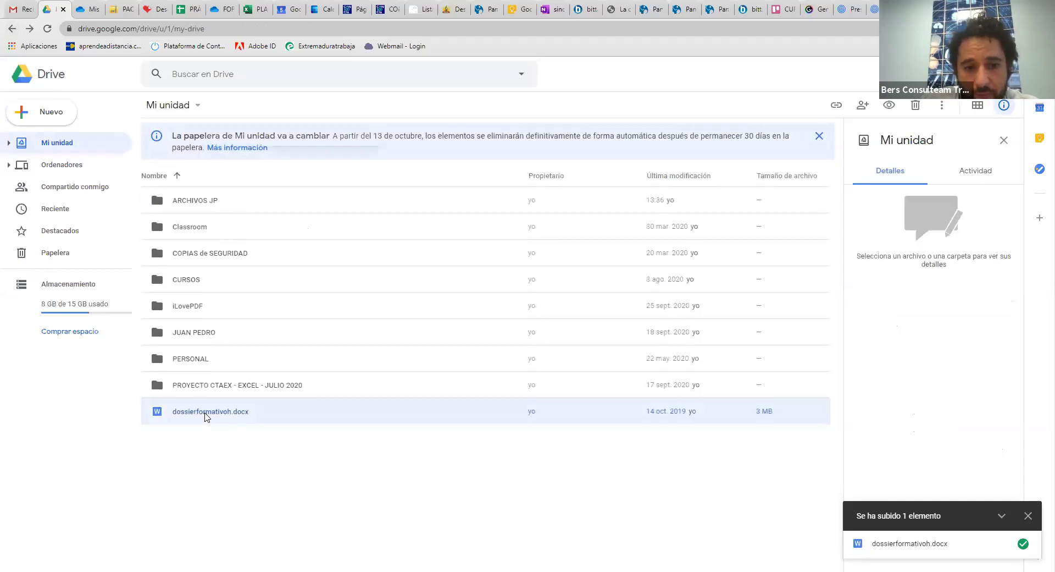
click(287, 207)
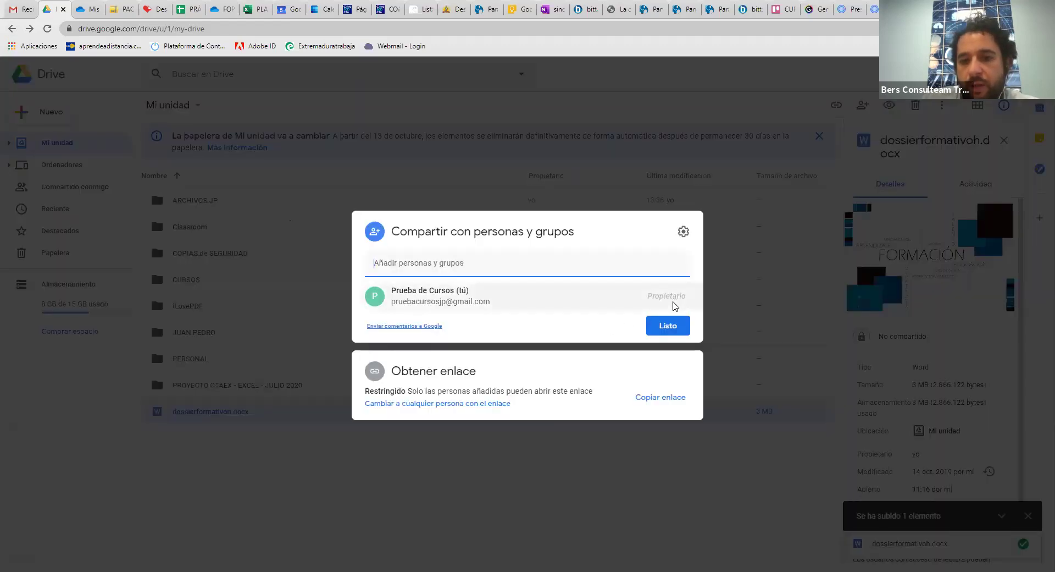
click(545, 255)
text(JUAN)
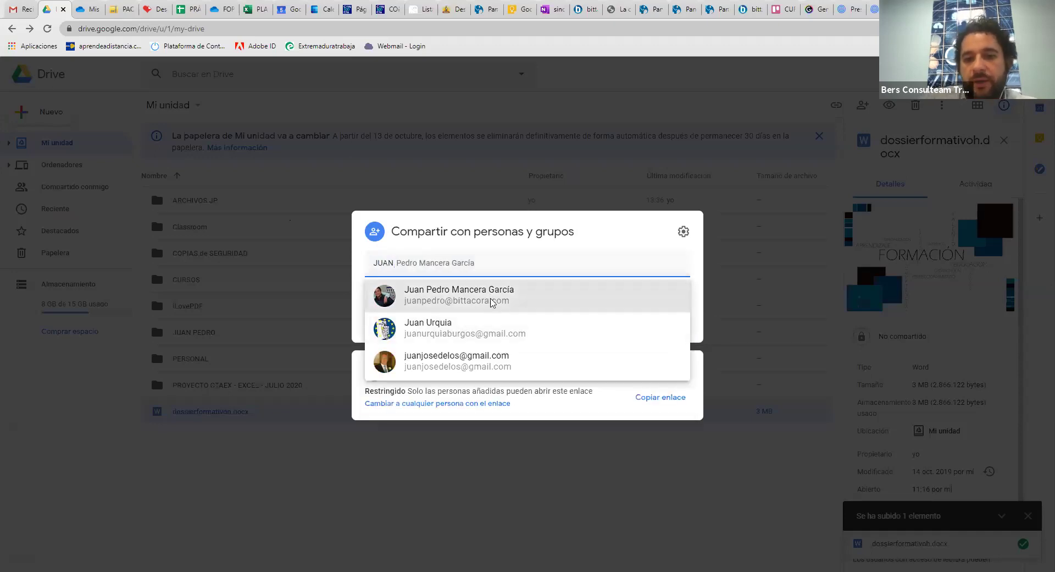
click(491, 297)
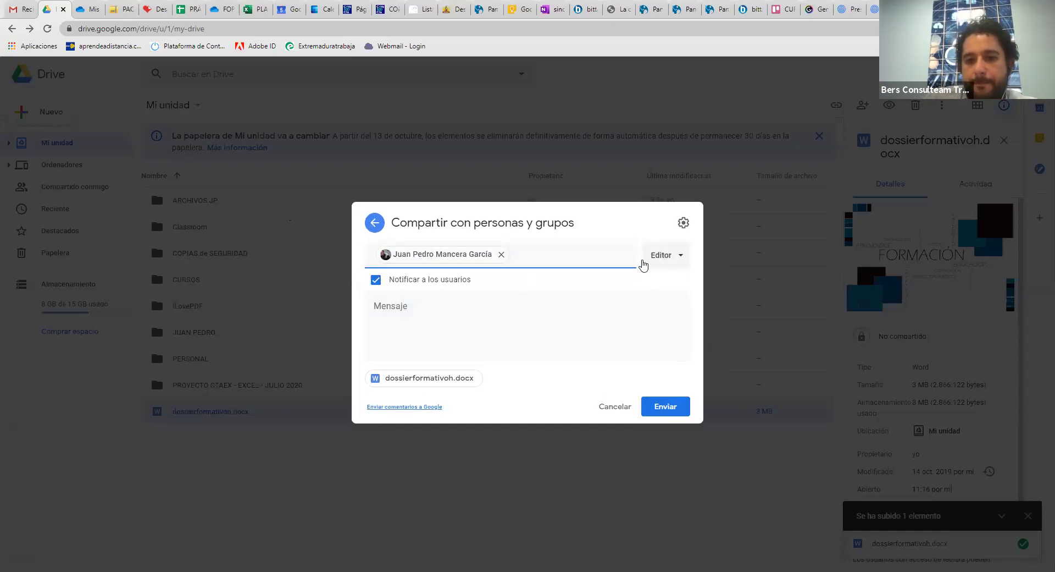
click(660, 261)
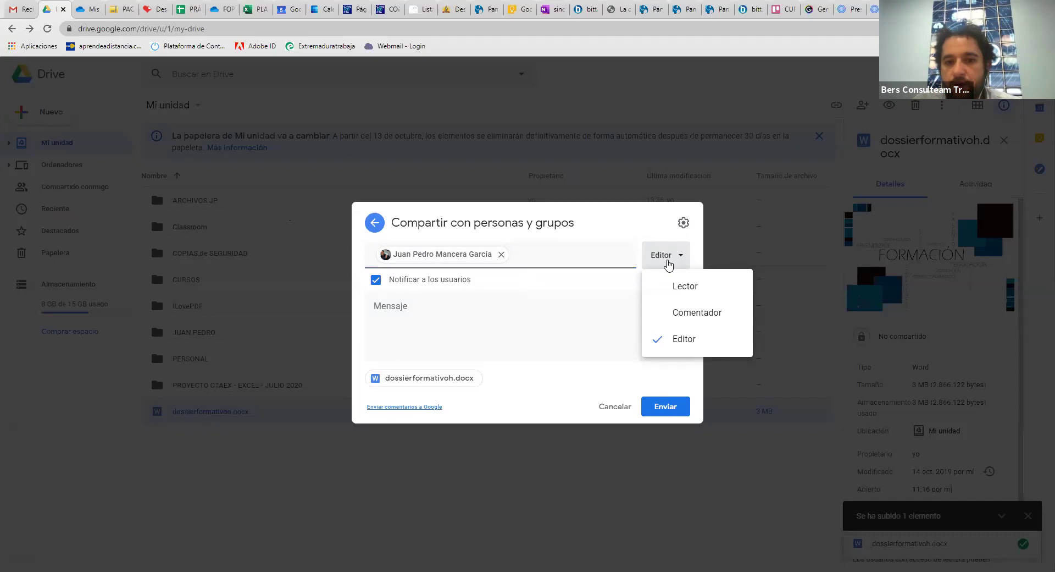
click(681, 287)
click(666, 424)
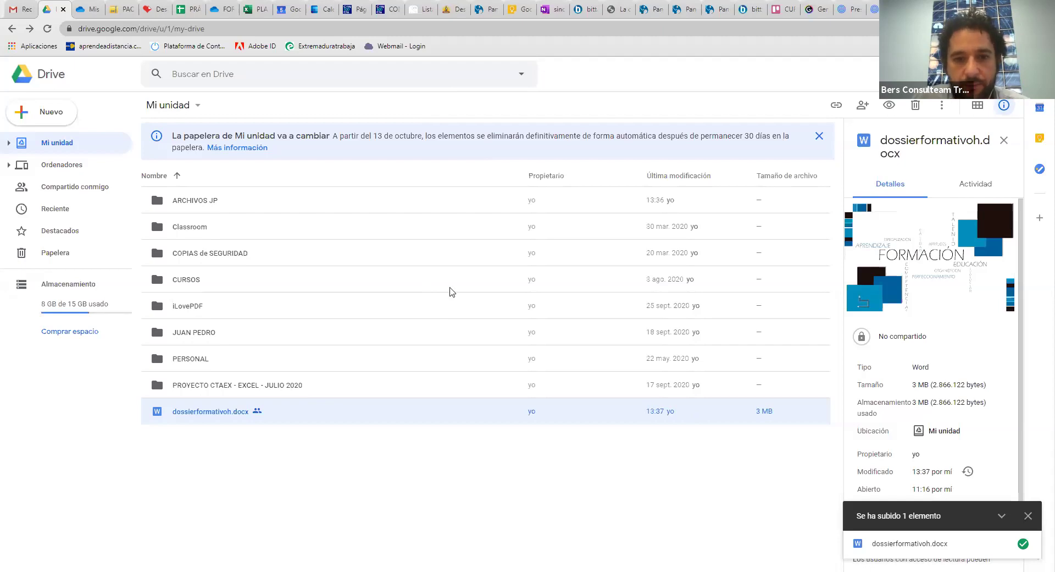
key(alt+Tab)
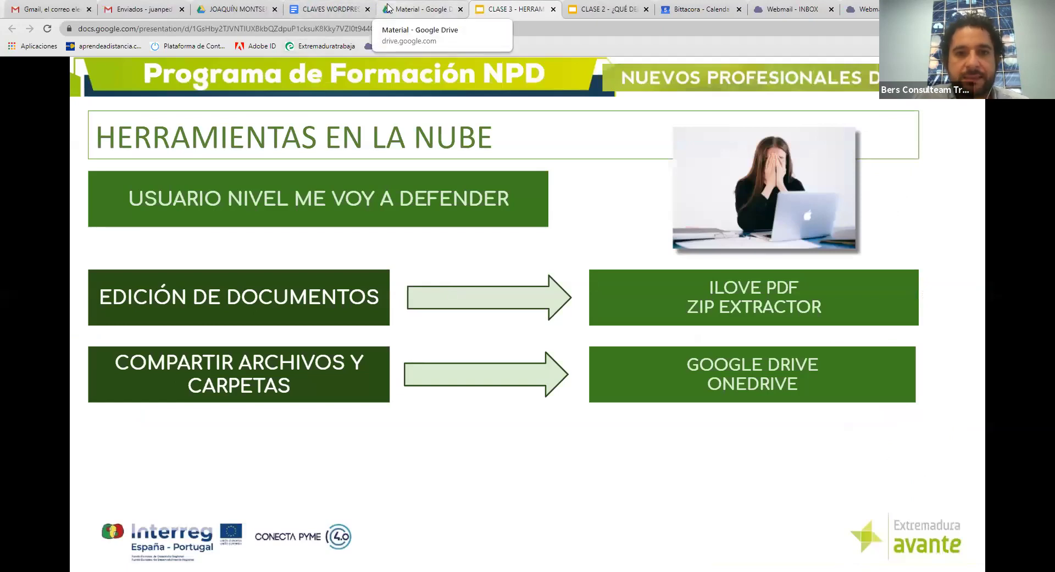
From Drive's shared-with-me list, preview dossierformativoh.docx and open it in Google Docs
click(388, 8)
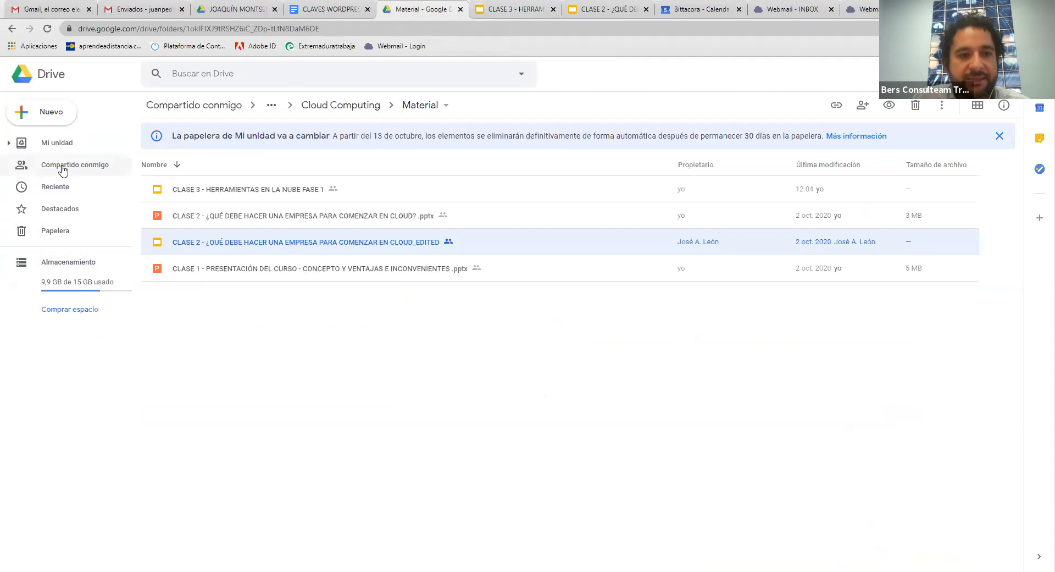
click(63, 168)
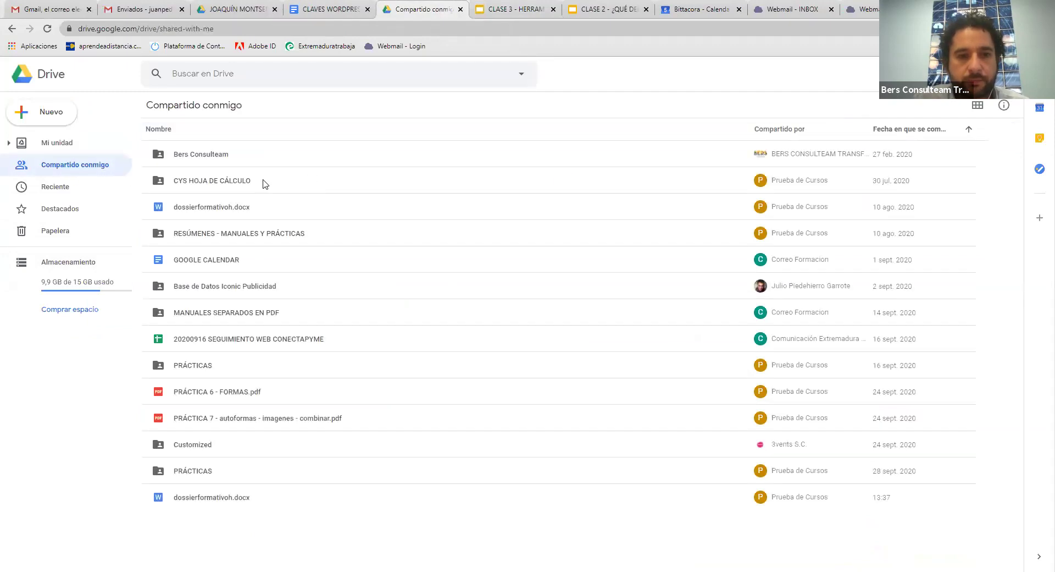
click(240, 209)
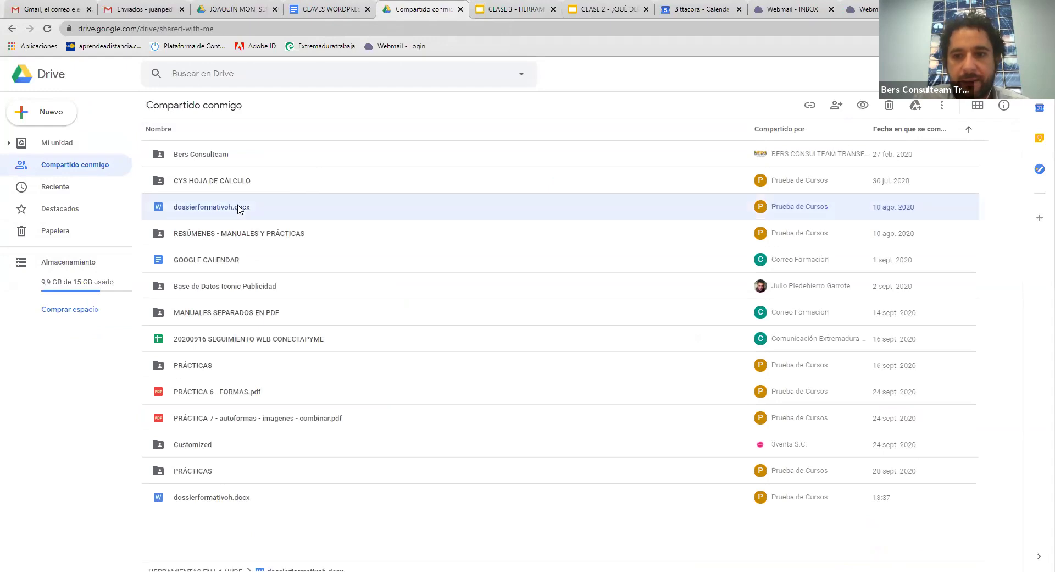
double_click(240, 208)
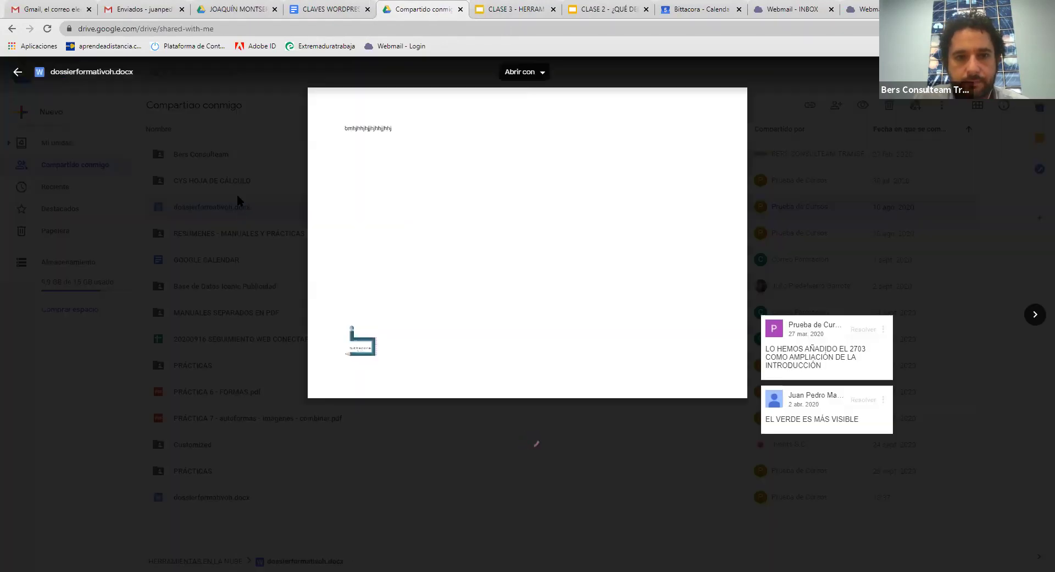
click(541, 74)
click(543, 113)
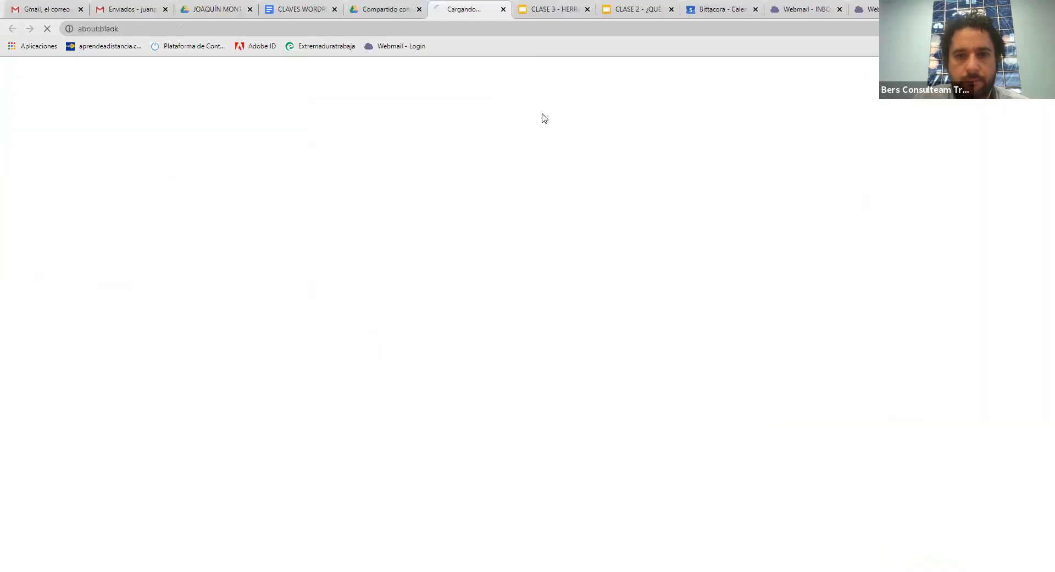
key(ctrl+shift+Tab)
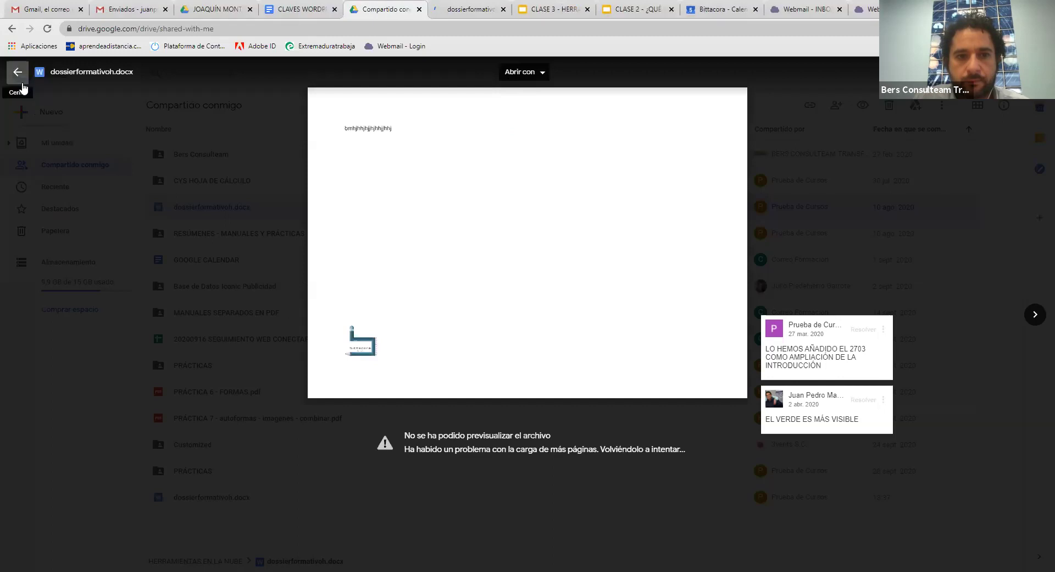
click(17, 71)
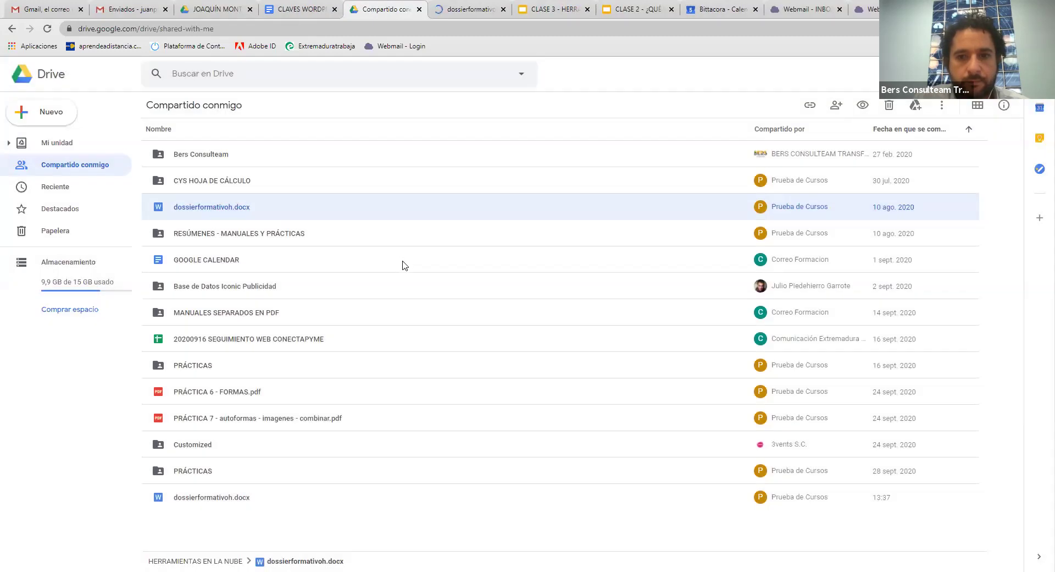
Type 's' into the Docs copy of dossierformativoh.docx, then close that copy
click(465, 8)
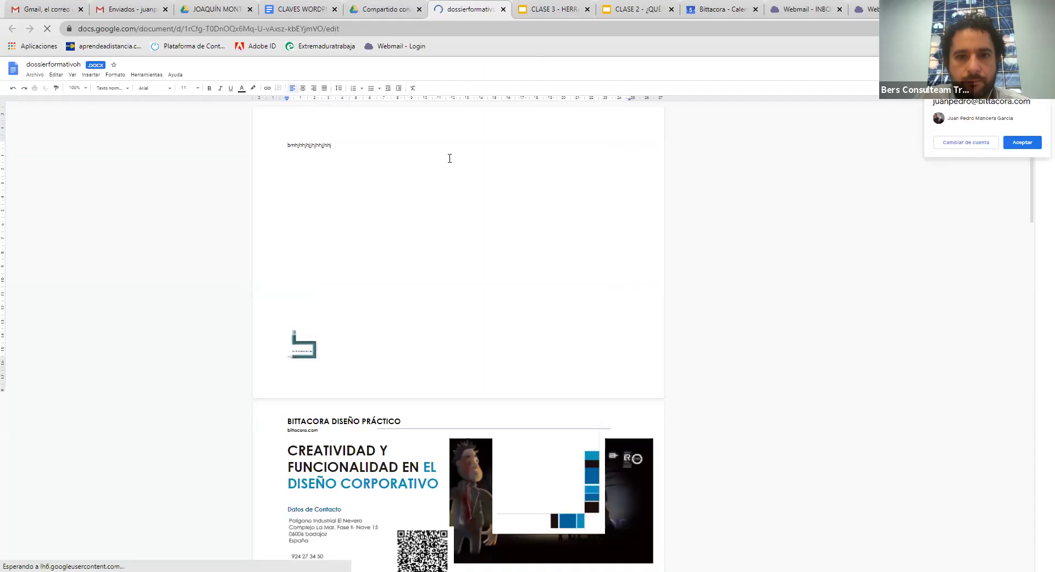
click(447, 158)
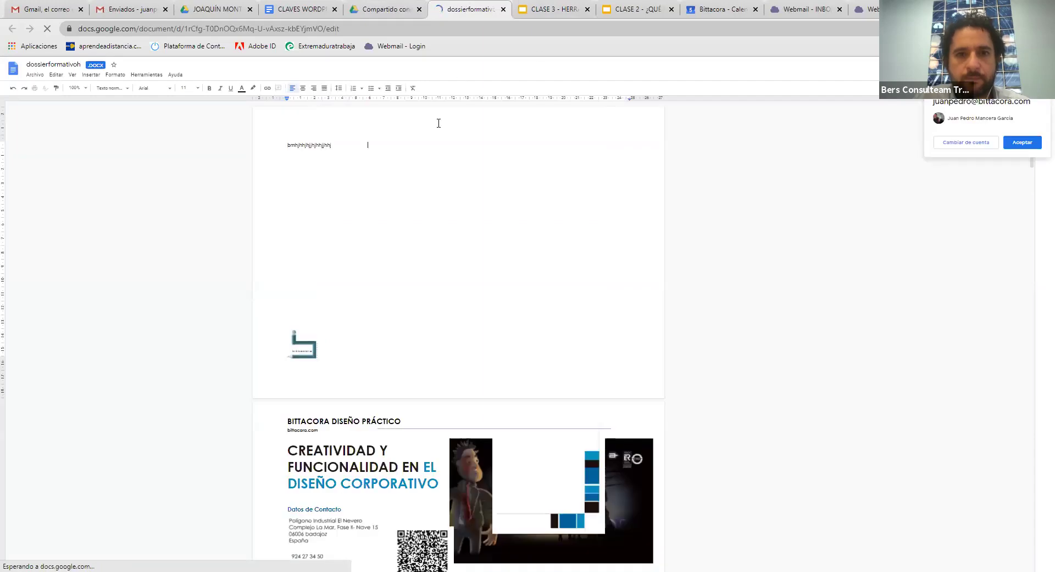
text(s)
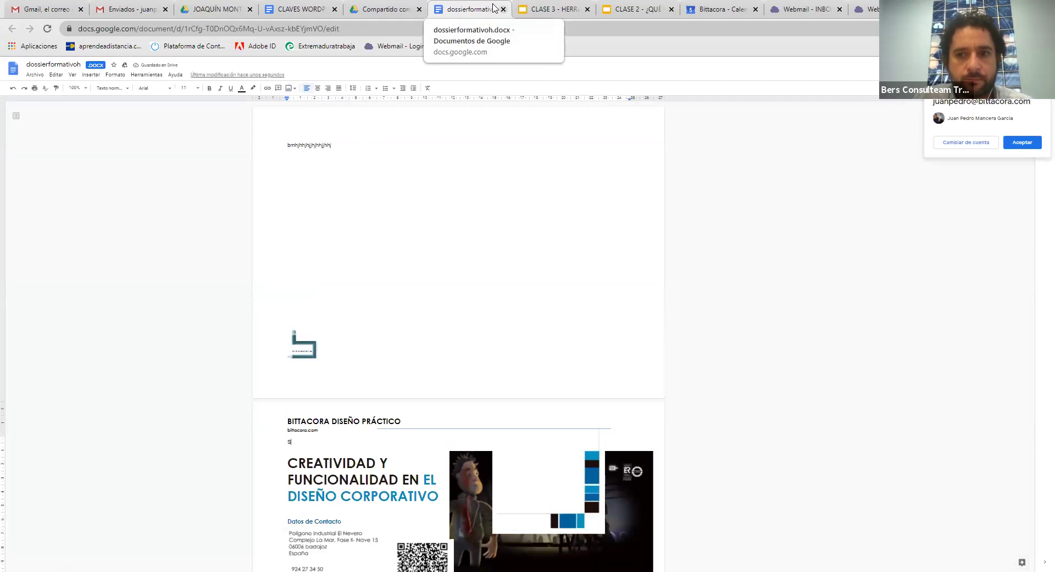
click(503, 9)
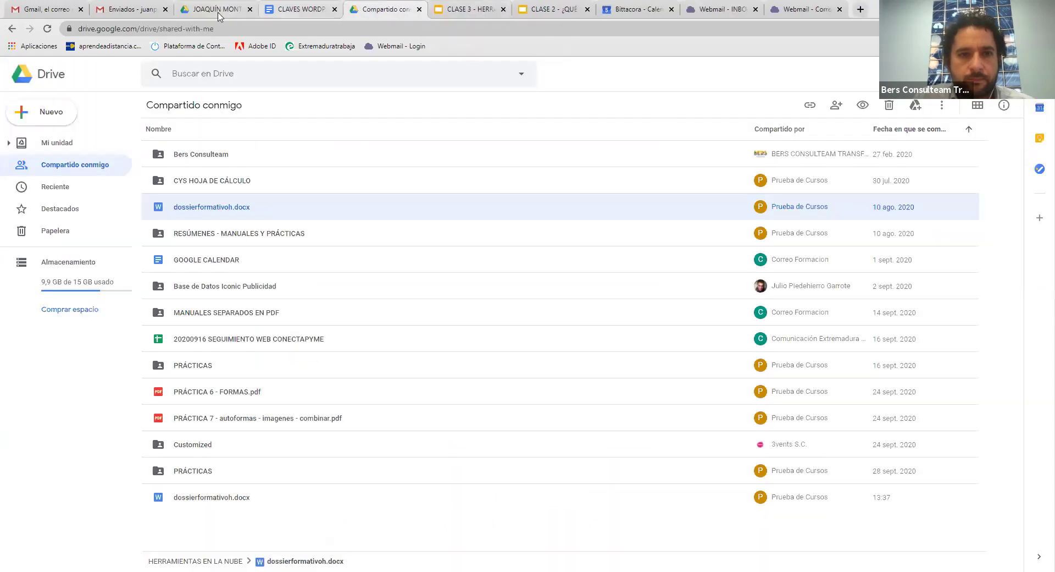
Show the Gmail inbox, then type 'A' in the CLAVES WORDPRESS document
click(121, 10)
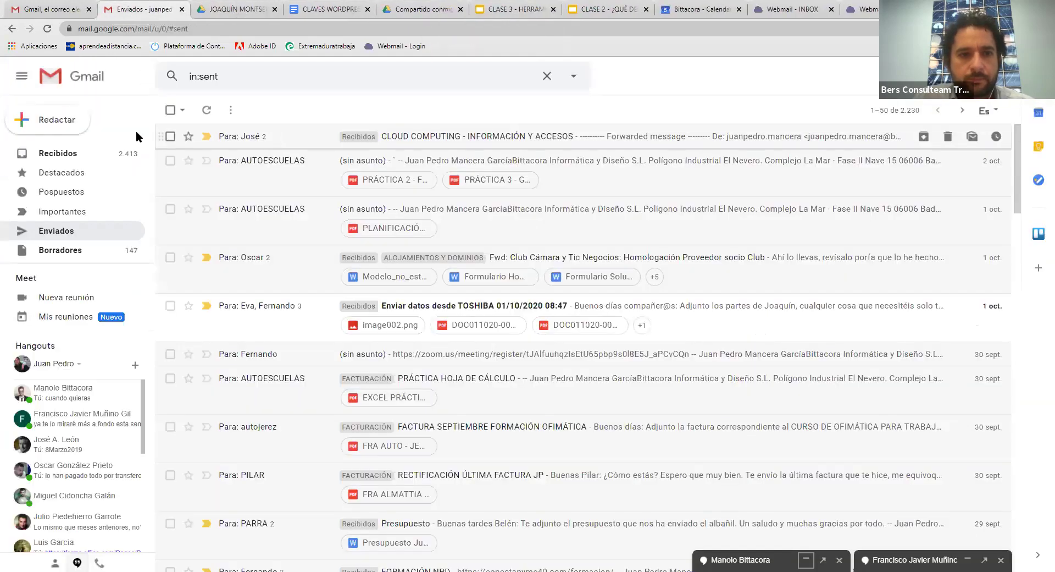
click(98, 155)
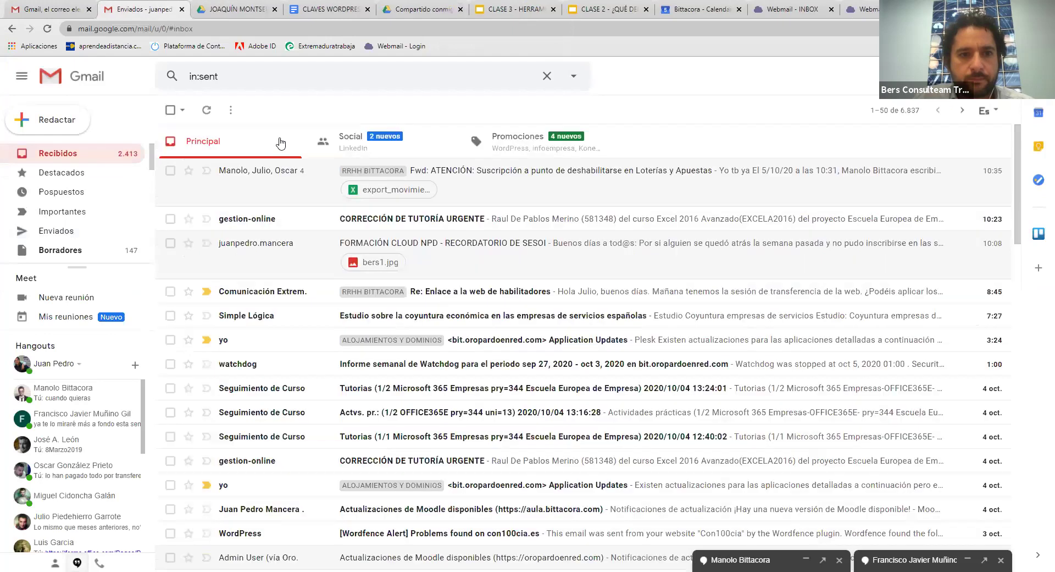
key(ctrl+Tab)
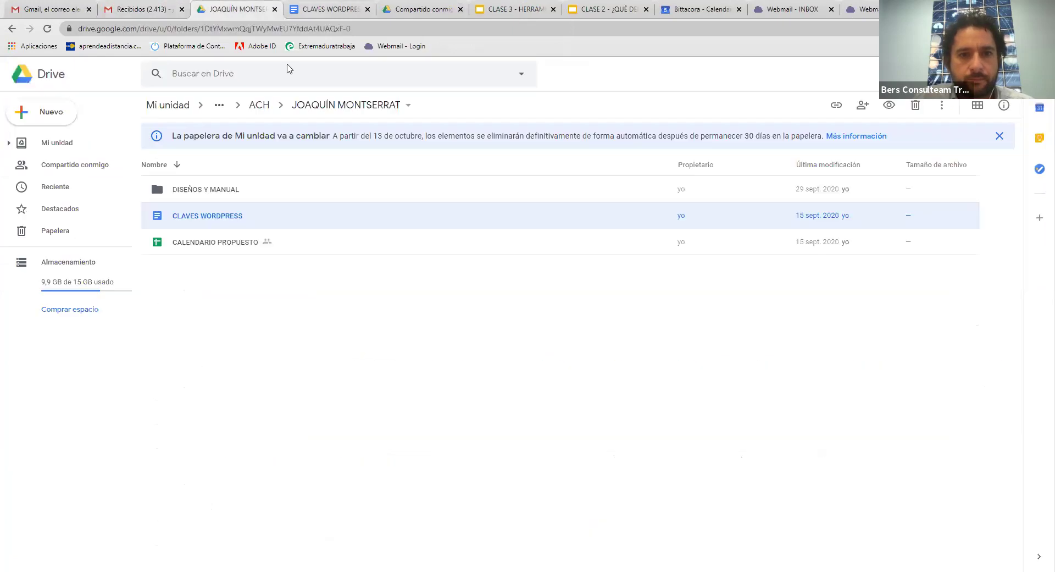
key(ctrl+Tab)
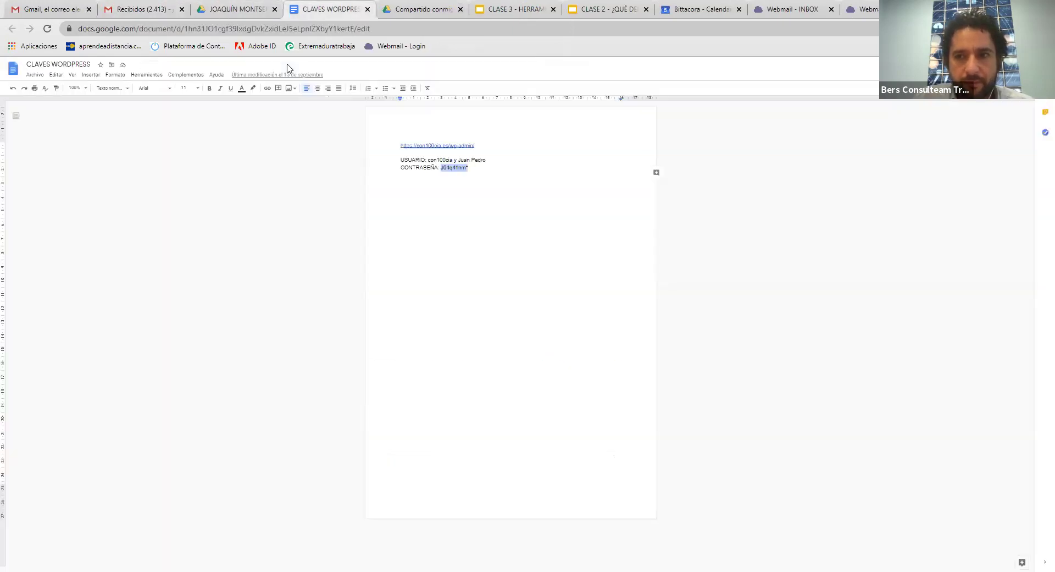
text(A)
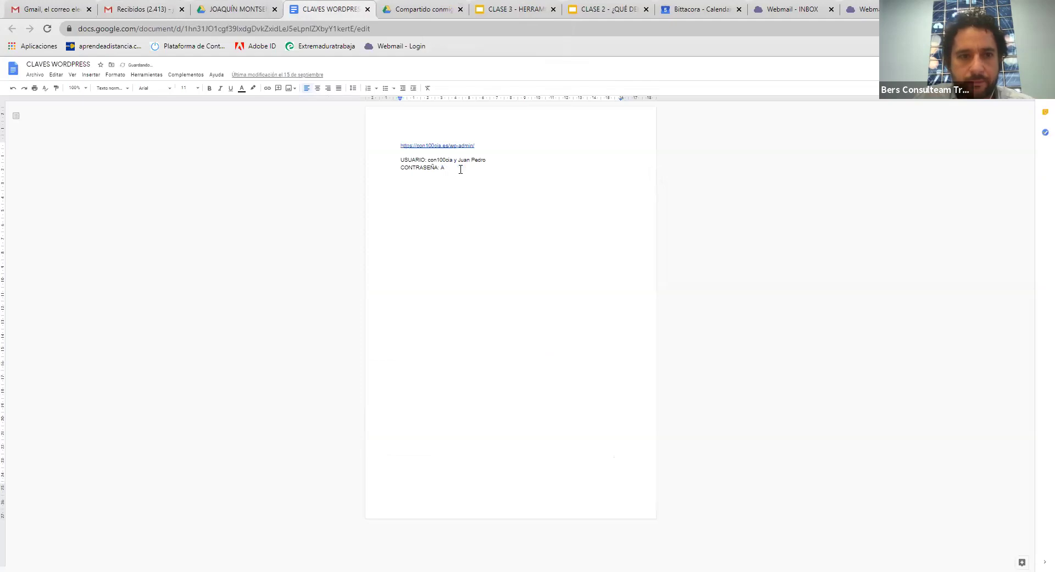
Preview dossierformativoh.docx again in the shared list, reload Drive, then return to the Gmail inbox
click(448, 8)
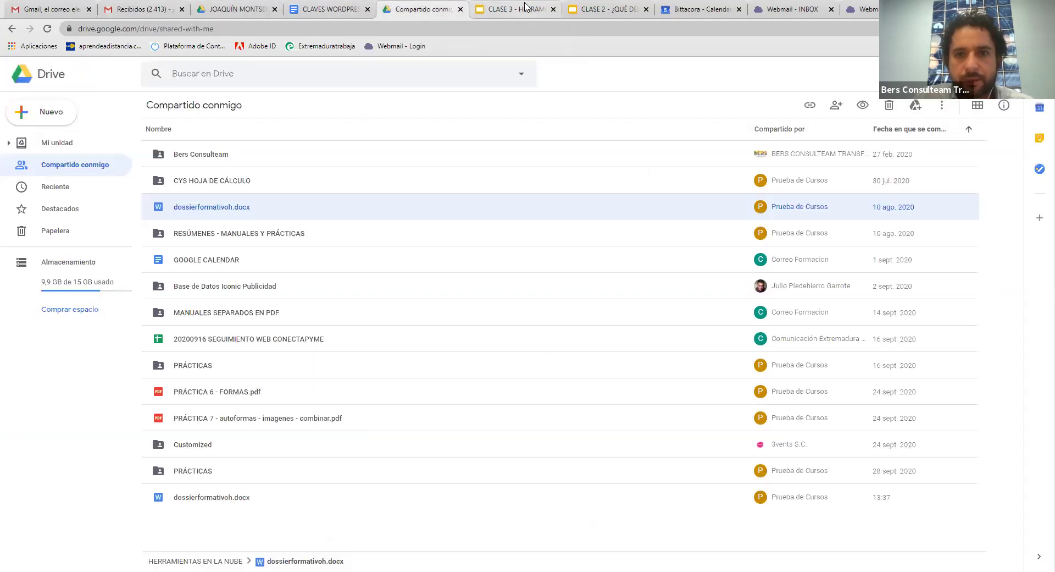
double_click(213, 211)
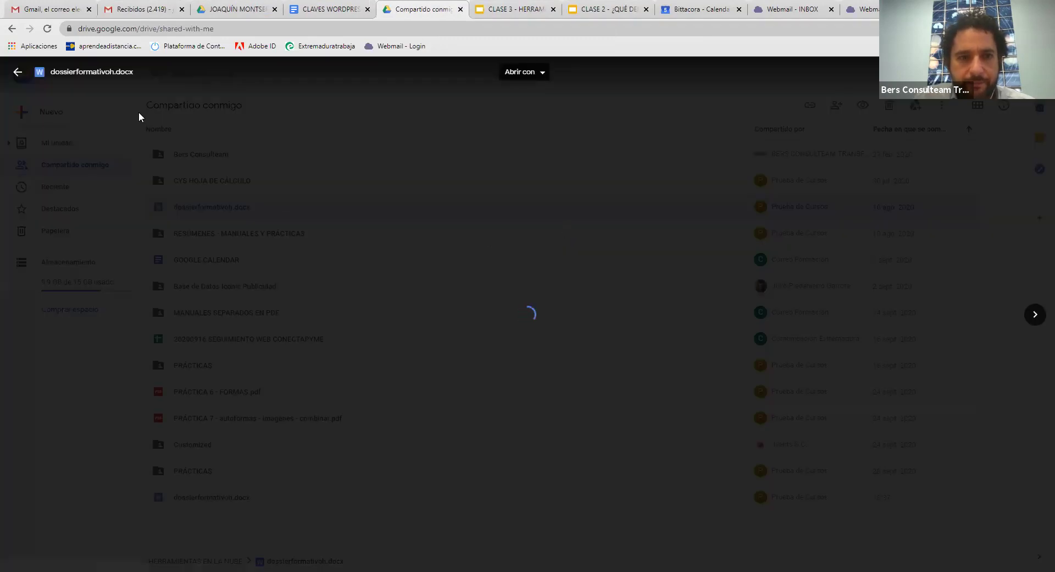
click(18, 74)
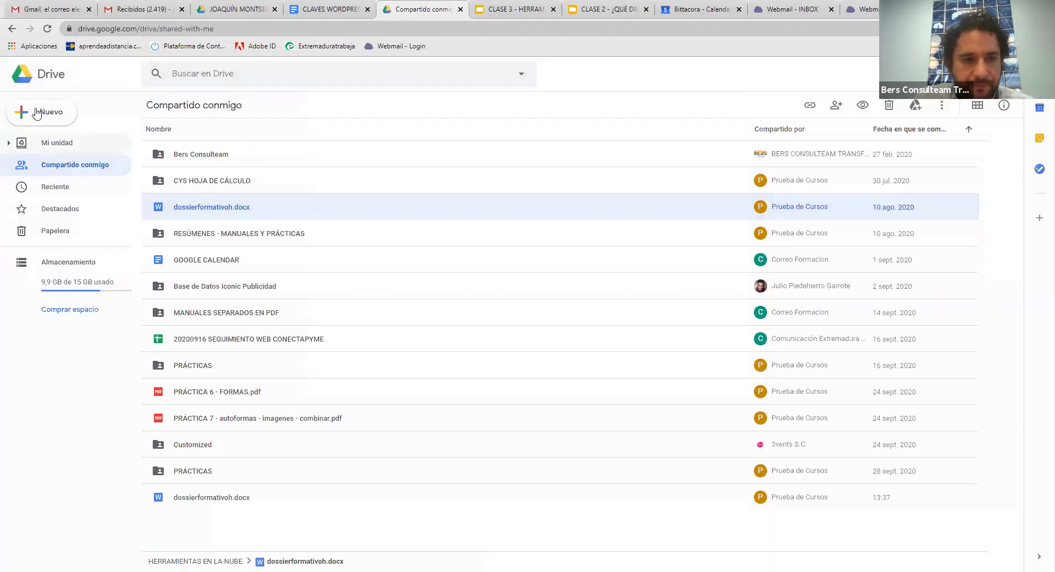
click(48, 29)
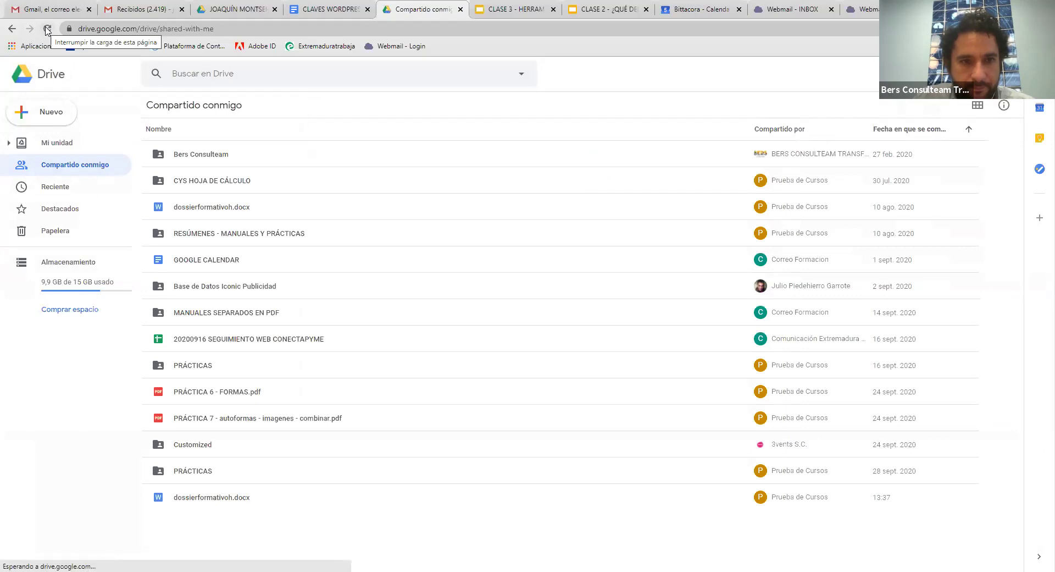
click(134, 10)
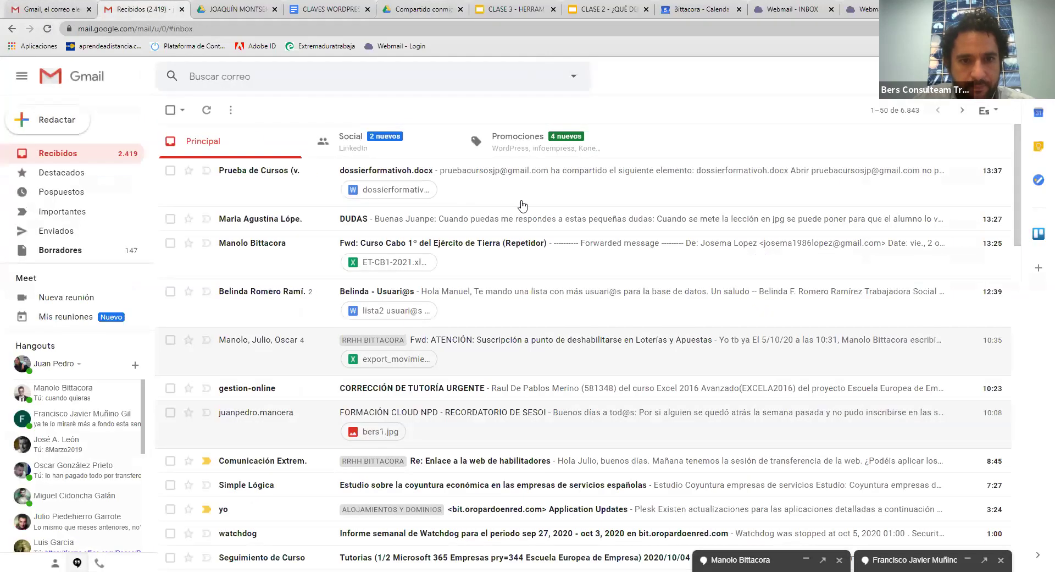
Open dossierformativoh.docx from its share email in Google Docs, scroll through it, then return to Drive
click(523, 192)
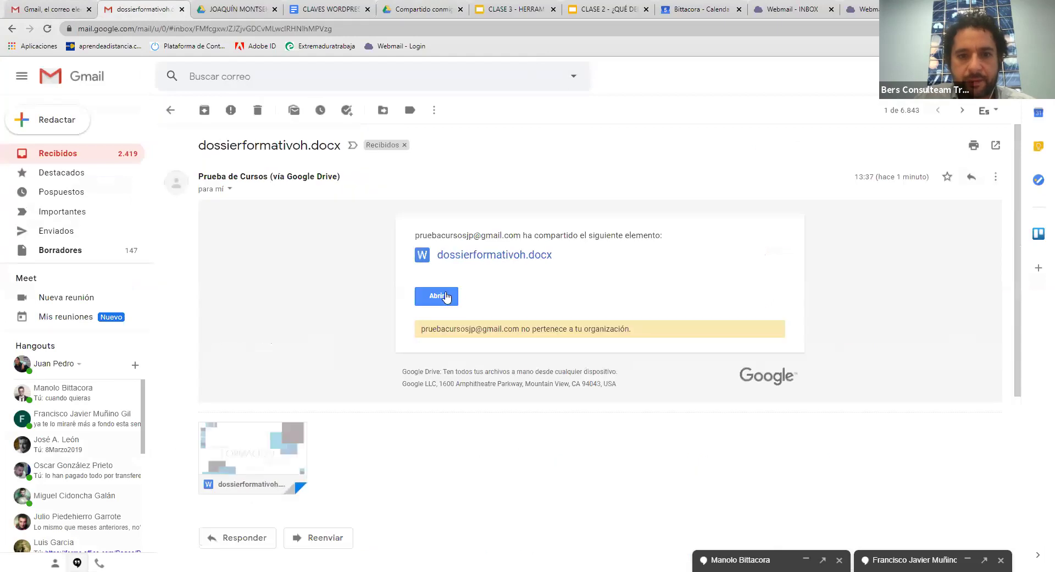
click(749, 223)
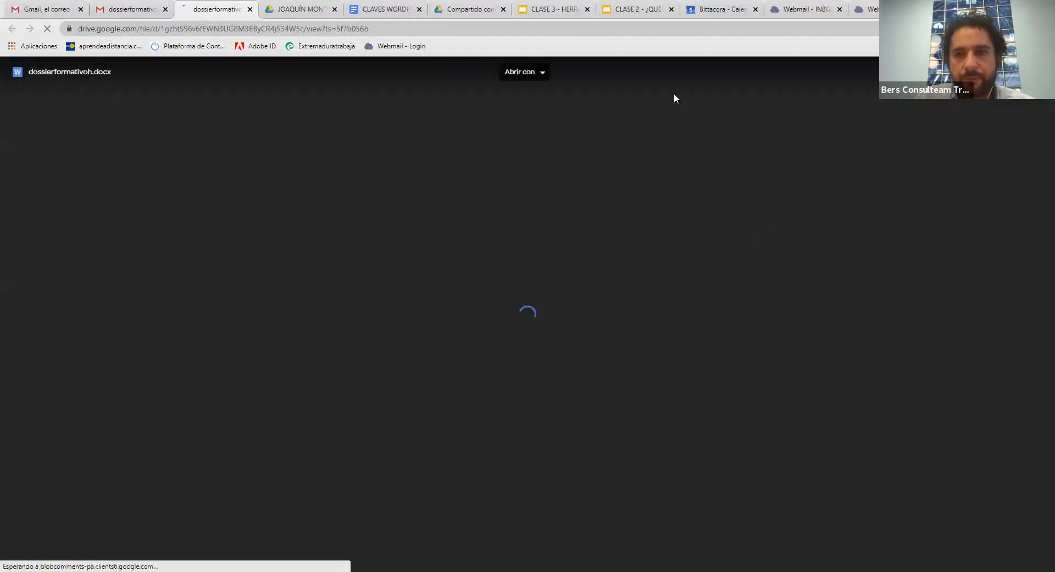
click(542, 74)
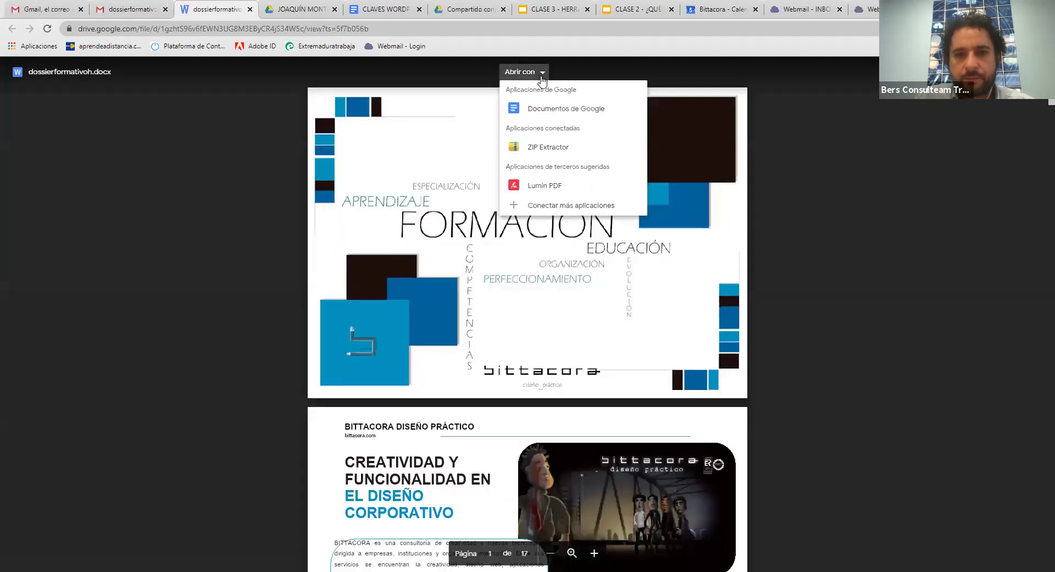
click(1028, 72)
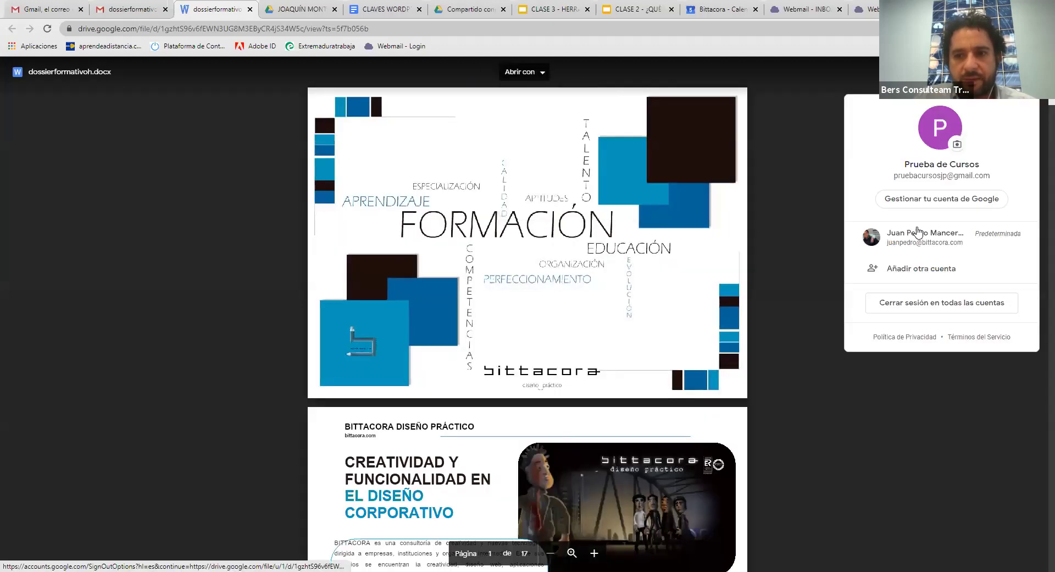
click(899, 245)
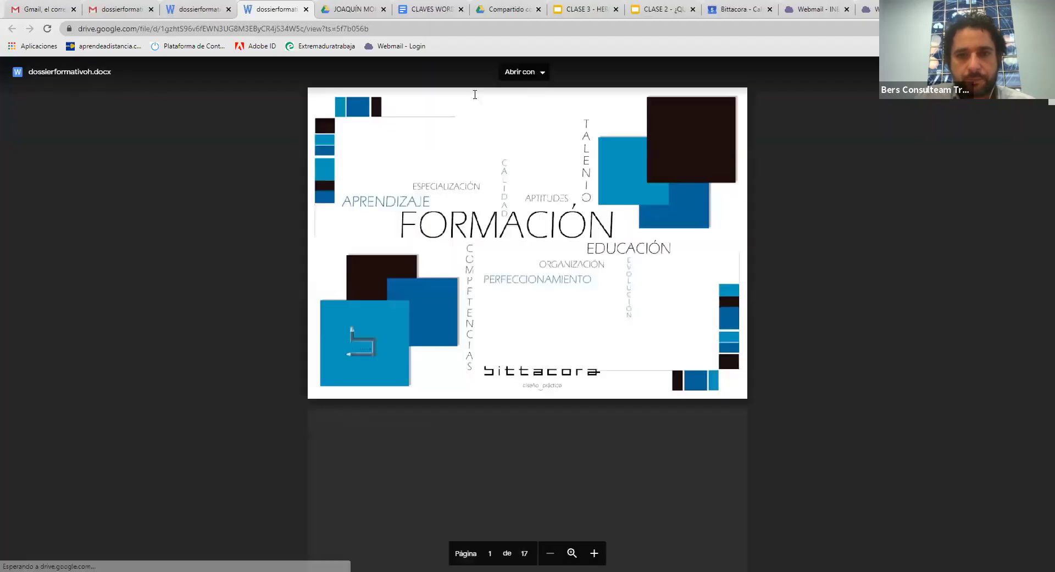
click(506, 72)
click(524, 109)
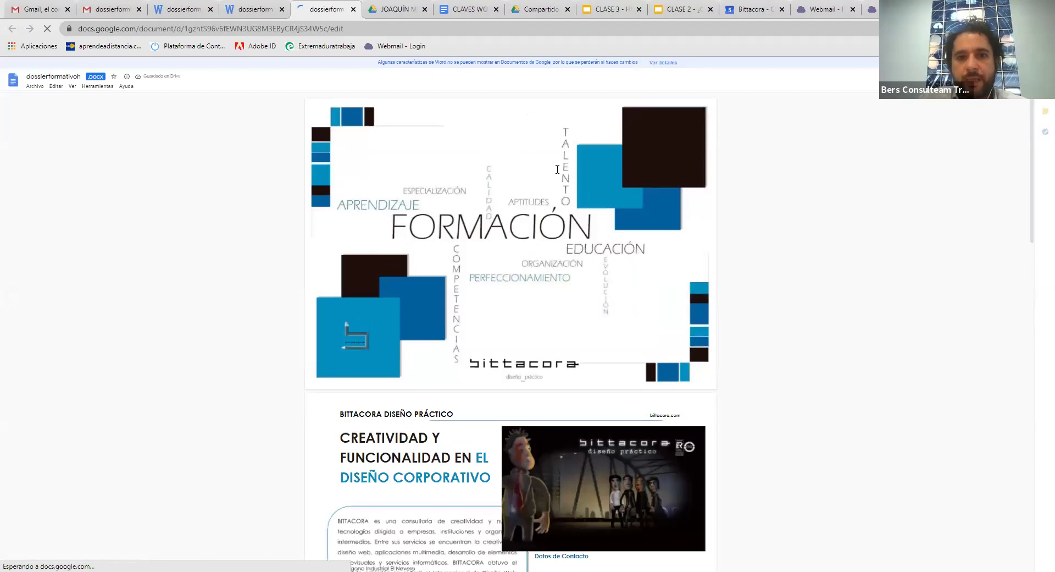
scroll(557, 173, down, 2)
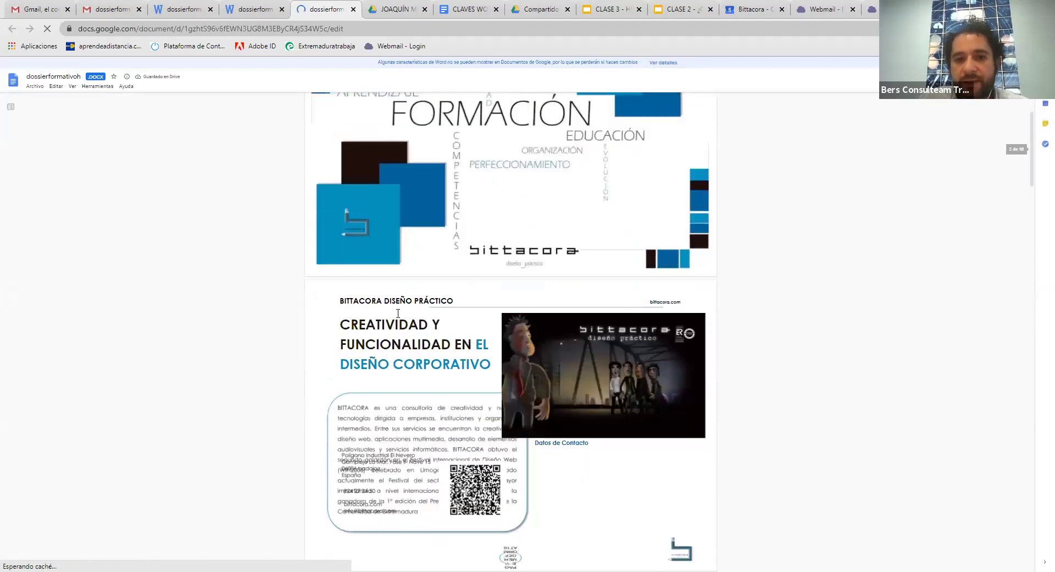
scroll(398, 313, down, 2)
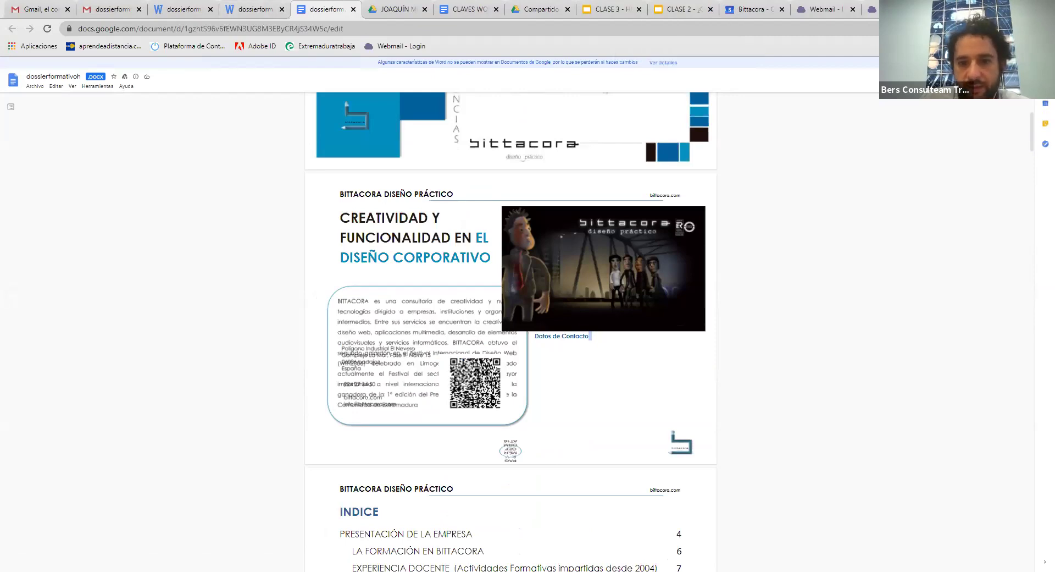
key(alt+Tab)
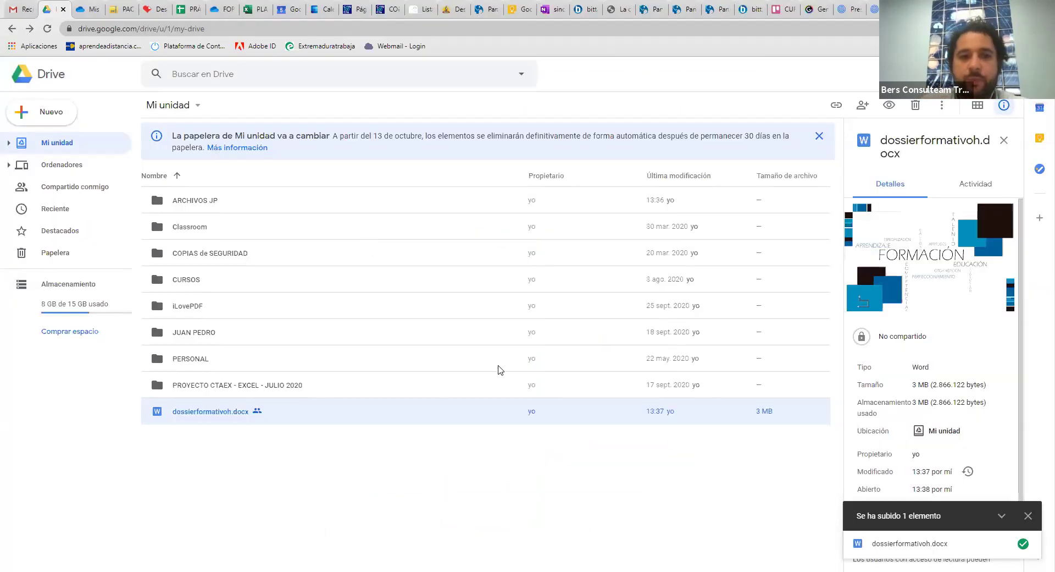
Try the FORMACIÓN folder's link settings, toggling editing and specific-people access, then cancel without changes
click(85, 8)
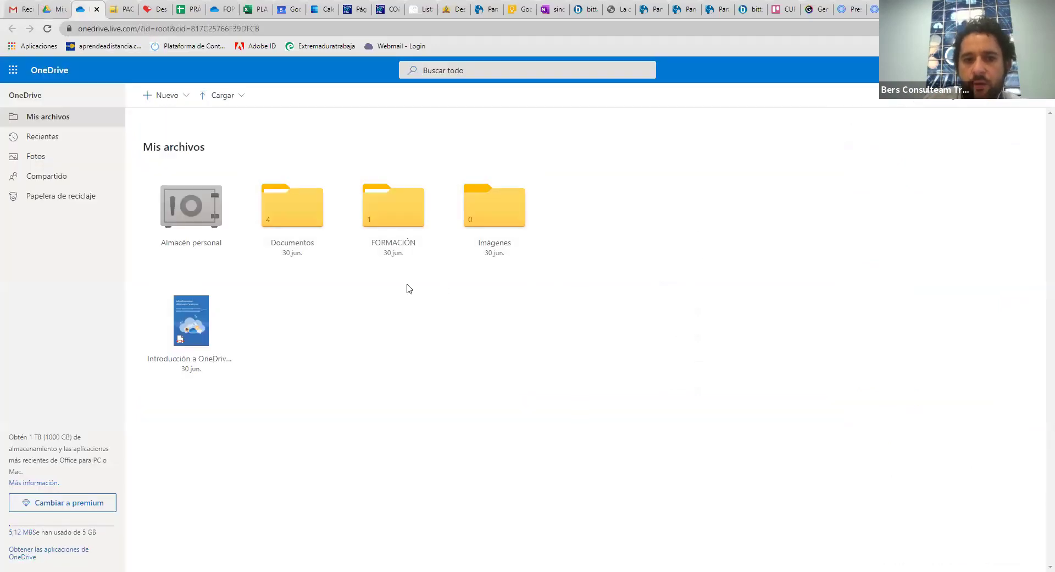
right_click(425, 229)
click(437, 237)
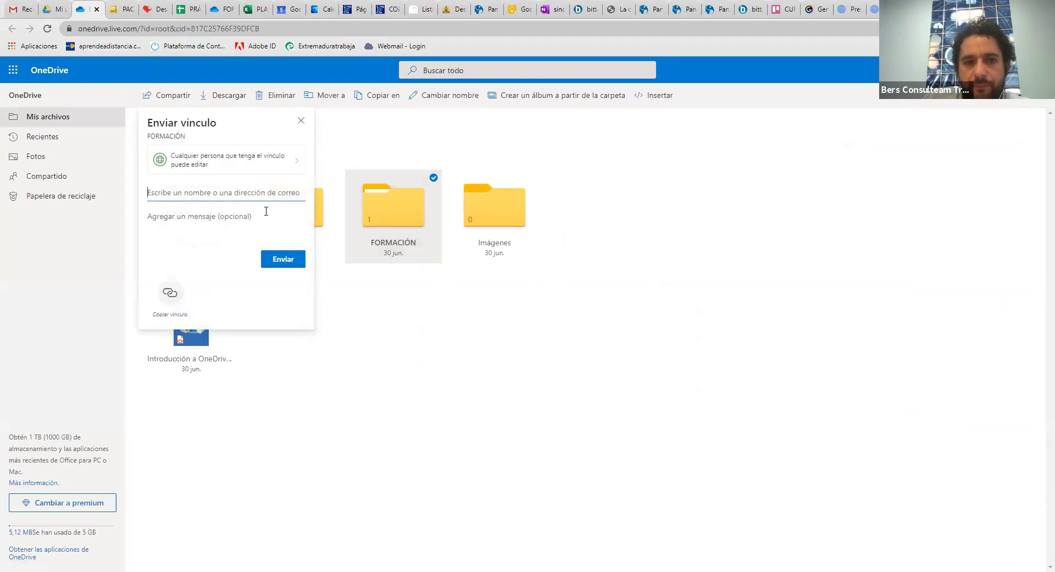
click(281, 167)
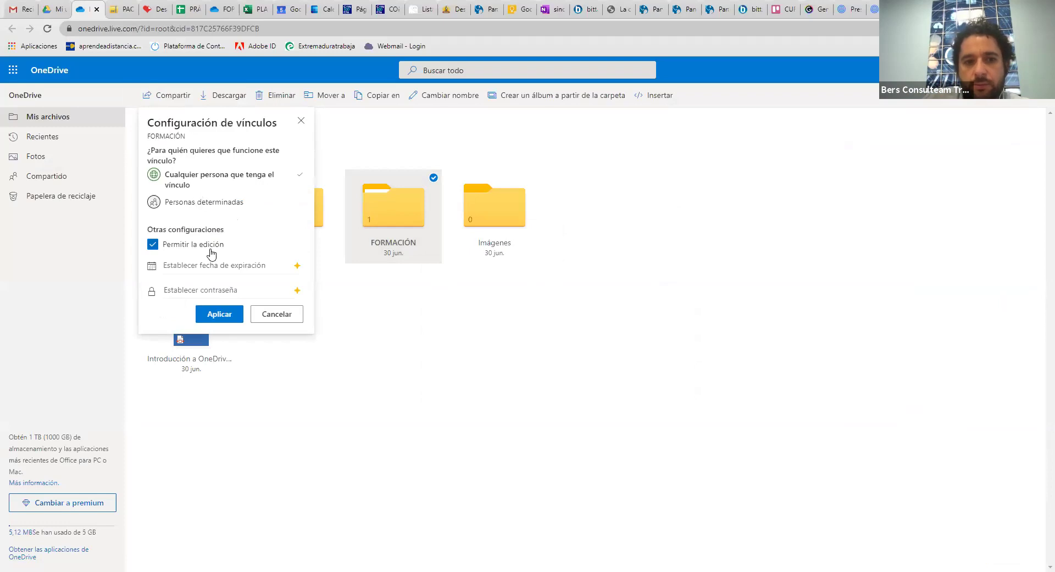
click(191, 245)
click(192, 246)
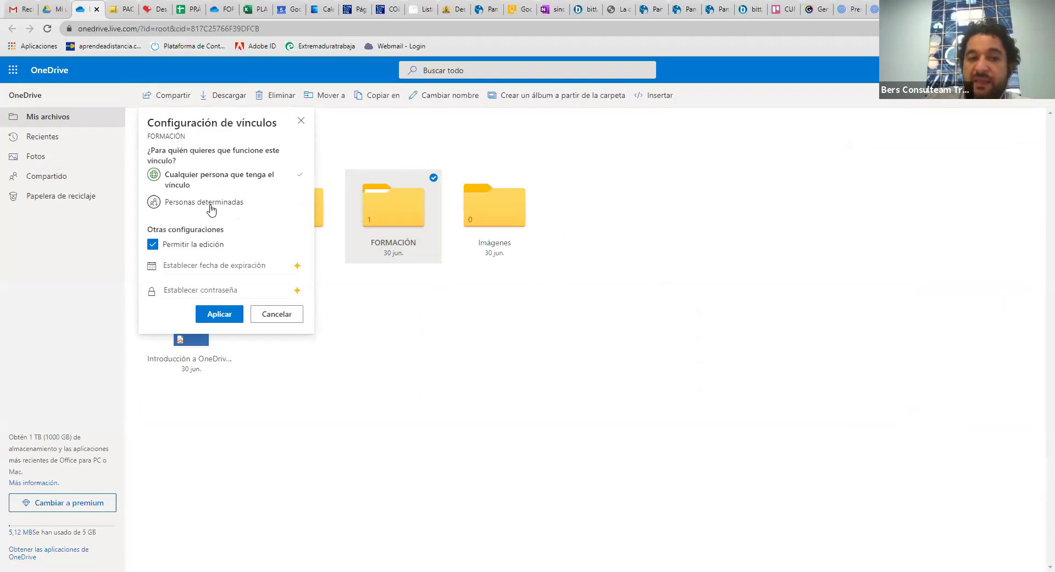
click(211, 207)
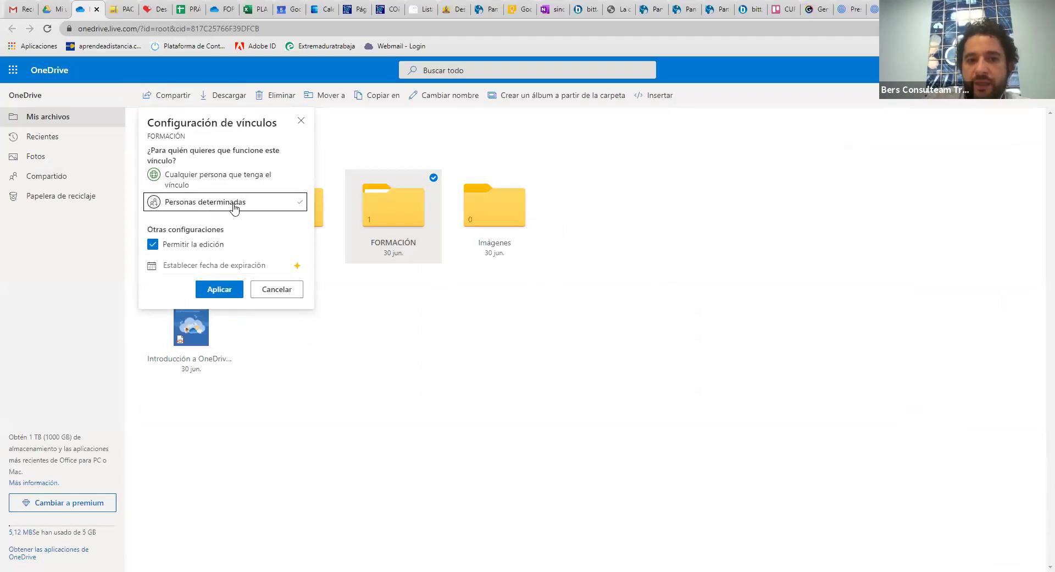
click(195, 245)
click(195, 245)
click(277, 290)
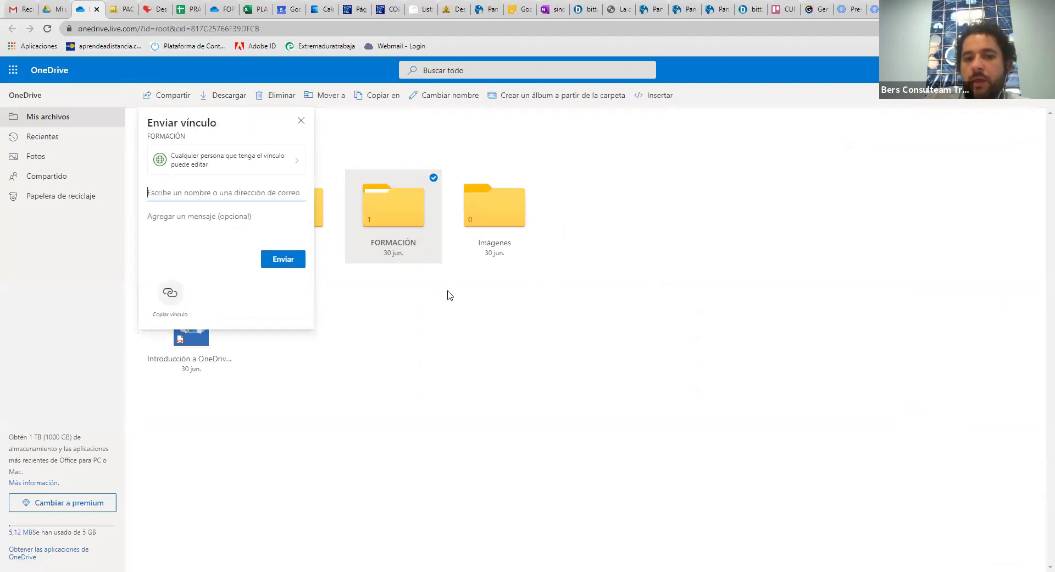
click(301, 120)
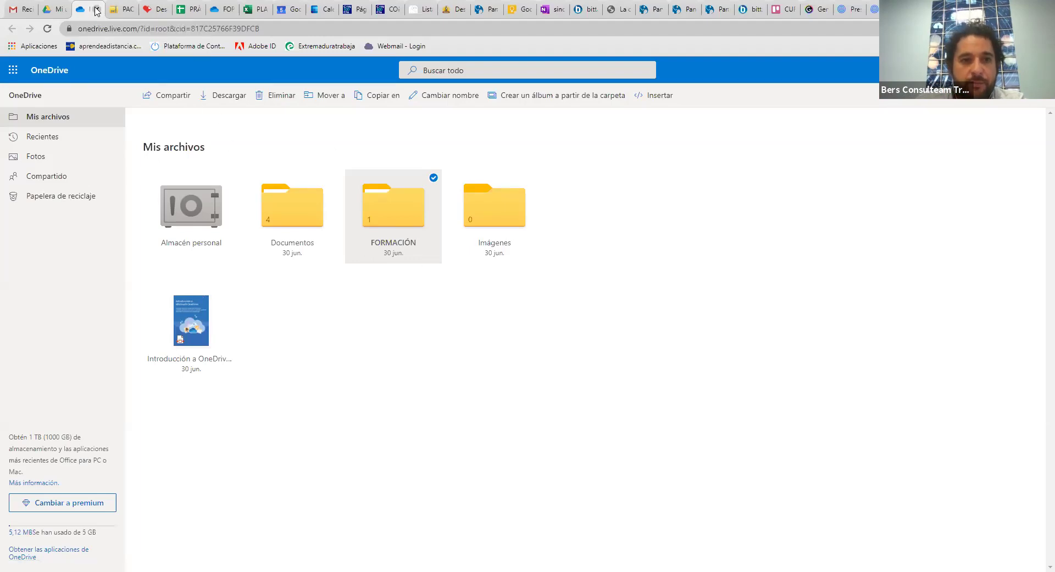
Close the OneDrive, ZIP Extractor and iLovePDF tabs
click(97, 9)
click(97, 9)
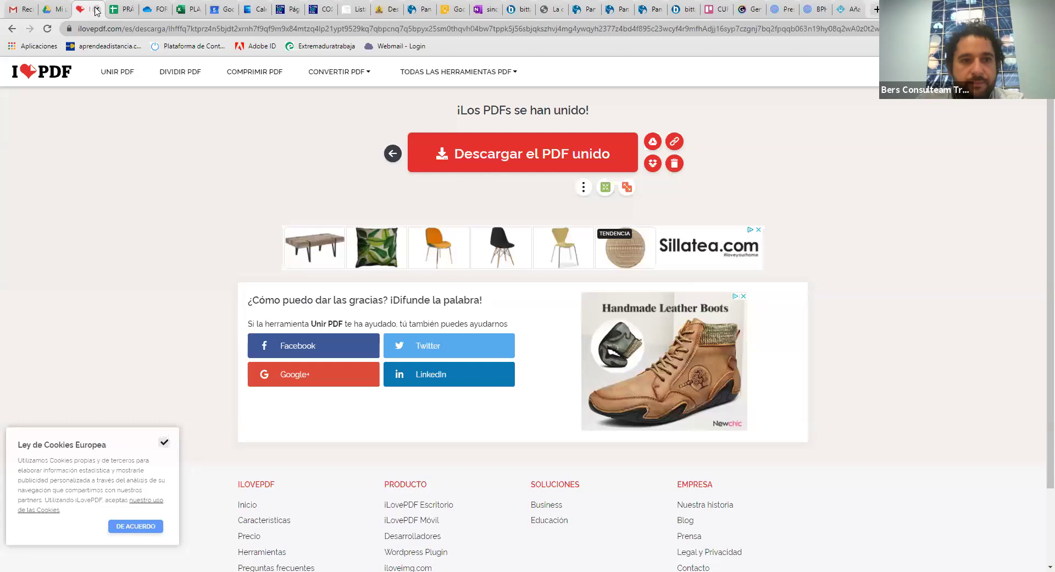
click(96, 9)
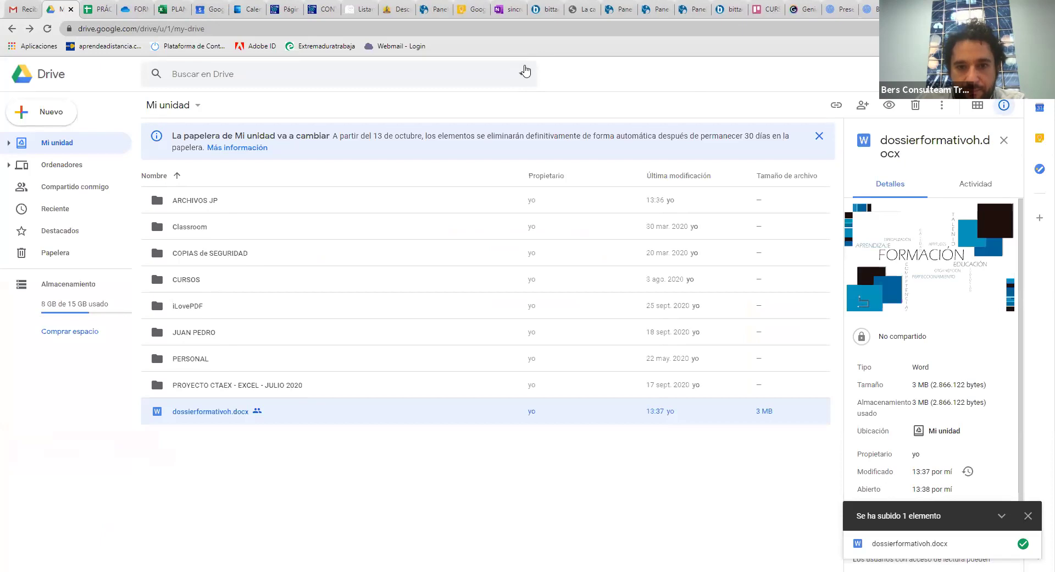
In the CLASE 3 presentation, advance the slide to show Hoja de cálculo, Presentaciones and Procesador de texto
key(alt+Tab)
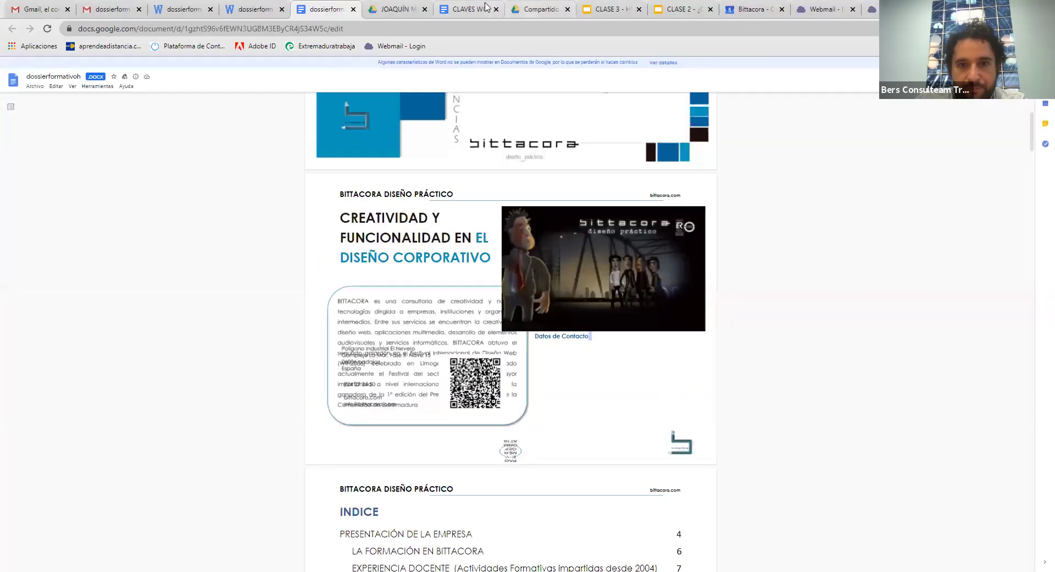
click(607, 9)
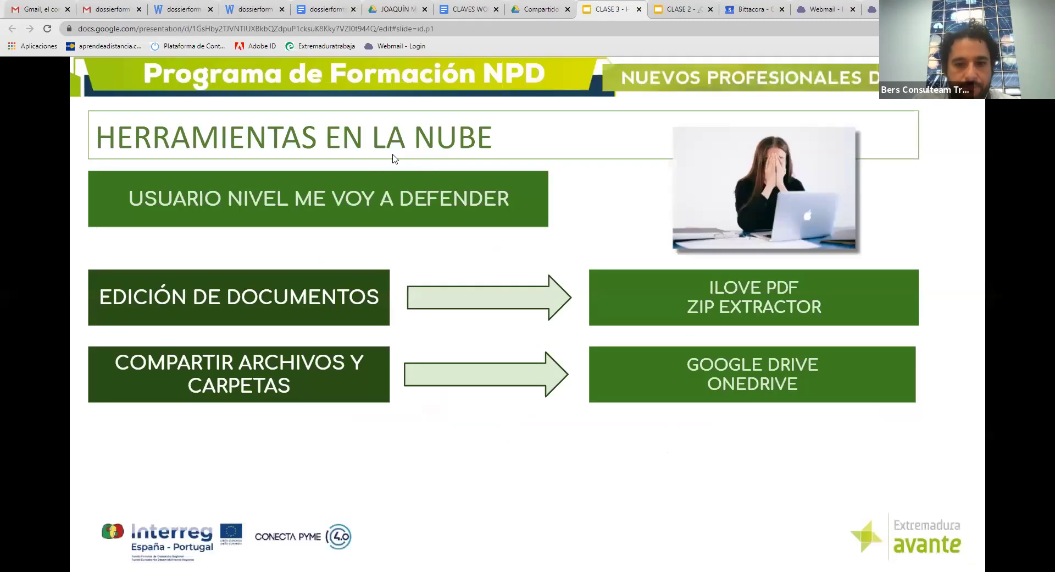
click(555, 442)
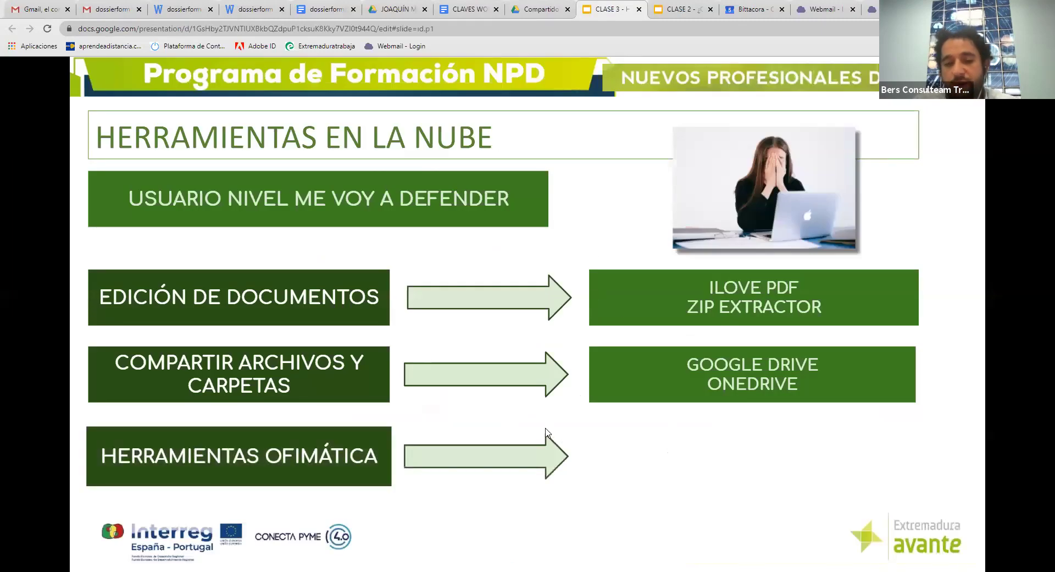
click(545, 429)
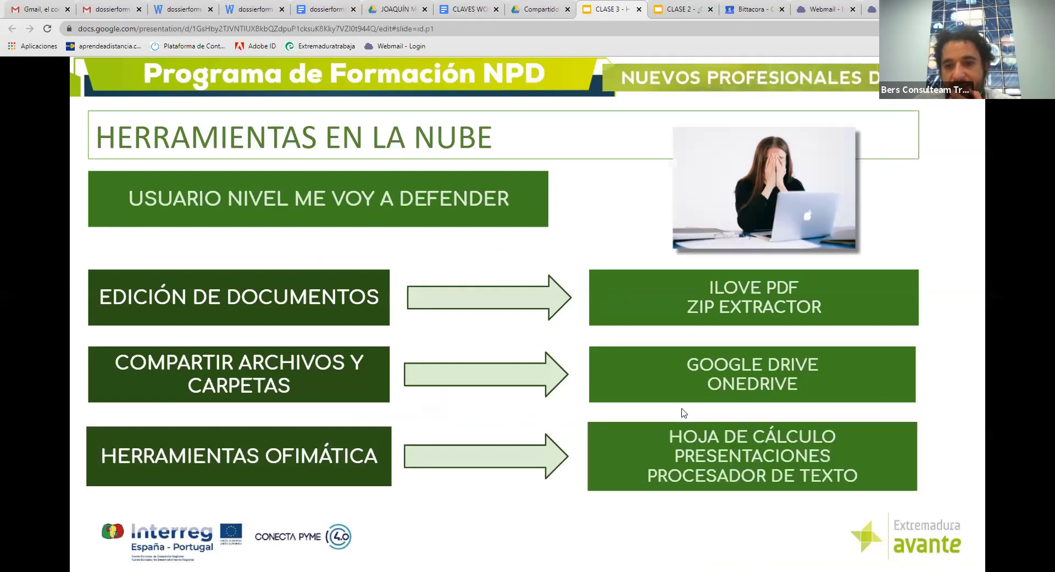
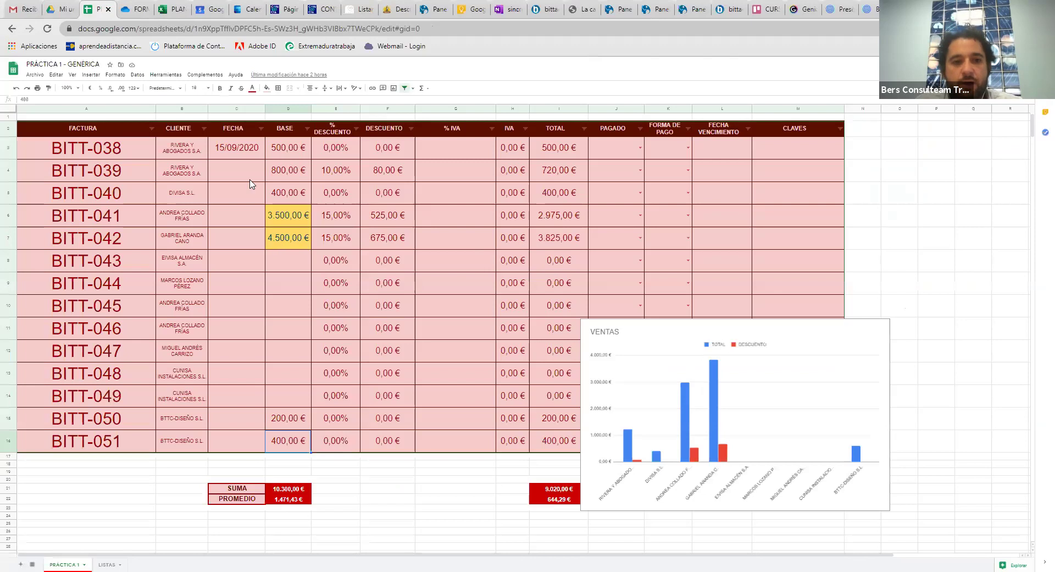
click(244, 177)
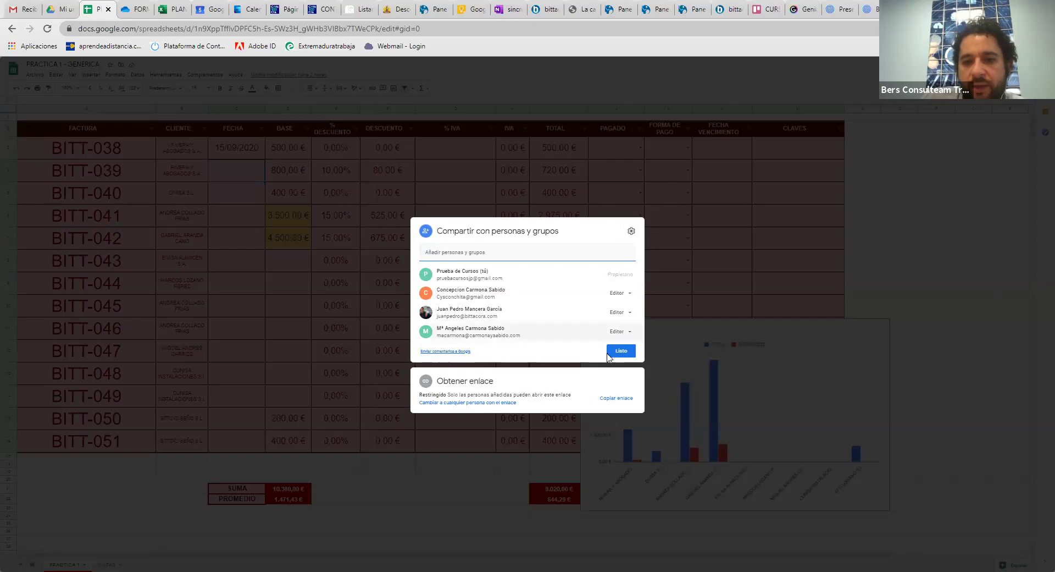
click(618, 353)
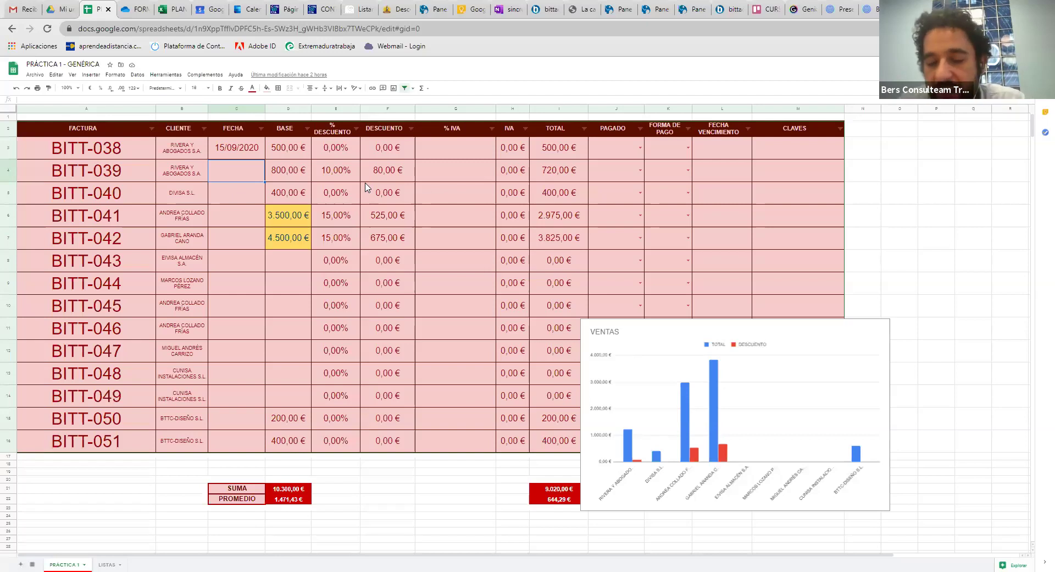
Enter the date 14/10/2020 and bases 4500 for BITT-043 and 2.450 for BITT-044
text(14/10)
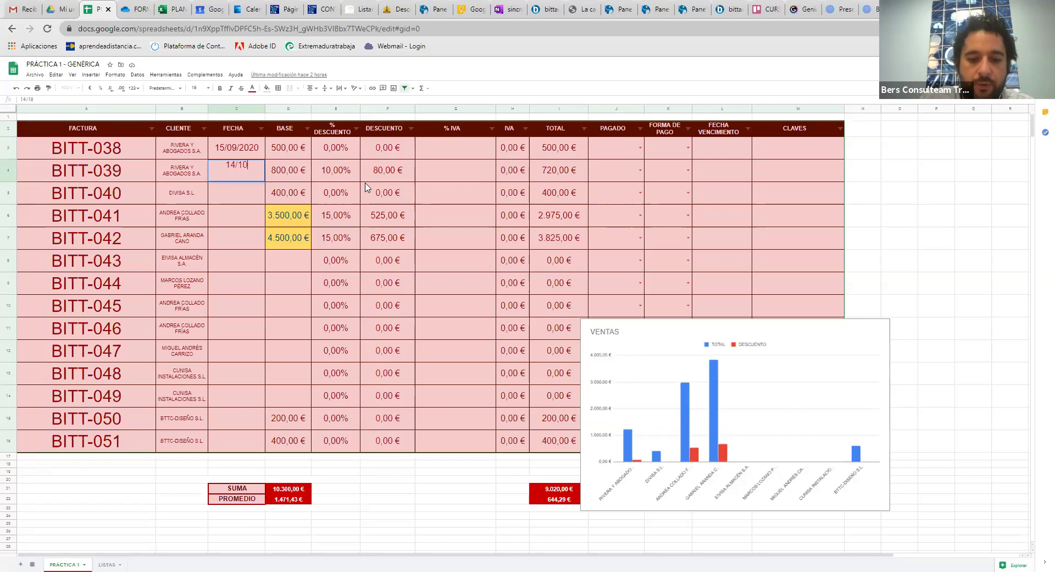
text(/2020)
key(Return)
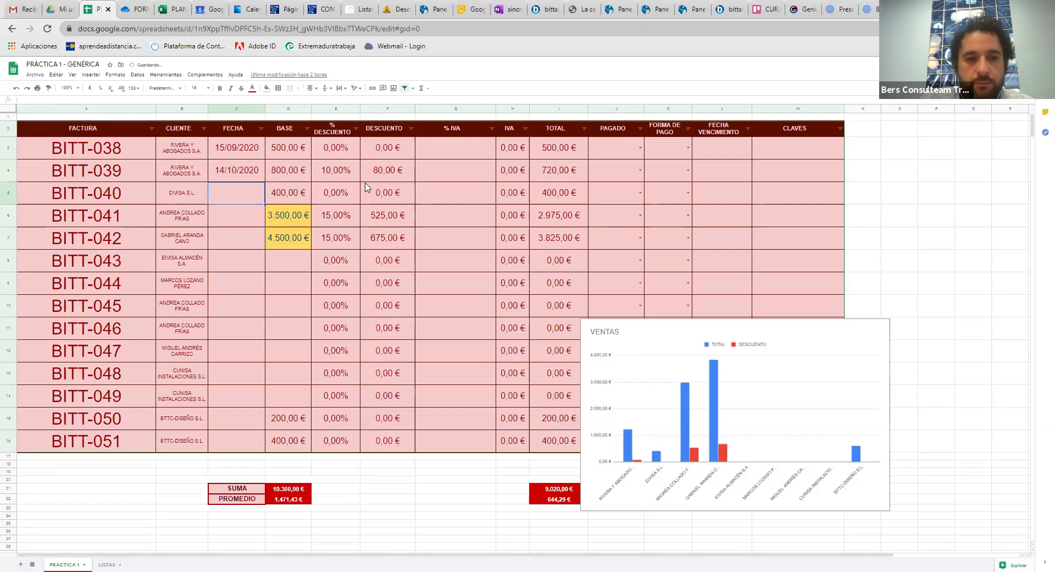
click(296, 259)
text(4500)
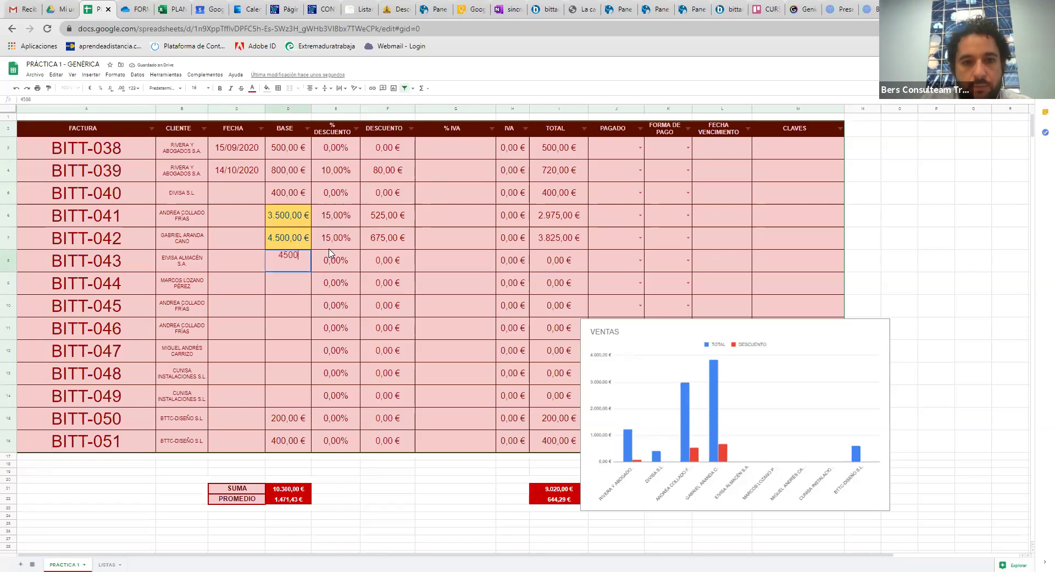
key(Return)
text(2.450)
key(Return)
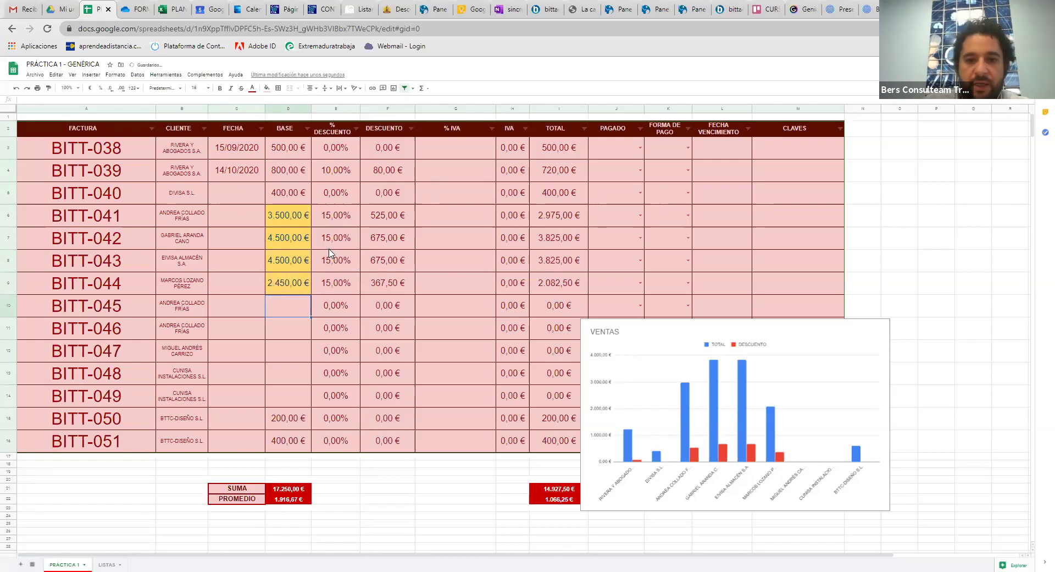
Set PAGADO to NO for BITT-038, SI for BITT-039 and PARCIAL for BITT-040
click(640, 147)
click(625, 177)
click(640, 170)
click(627, 187)
click(641, 192)
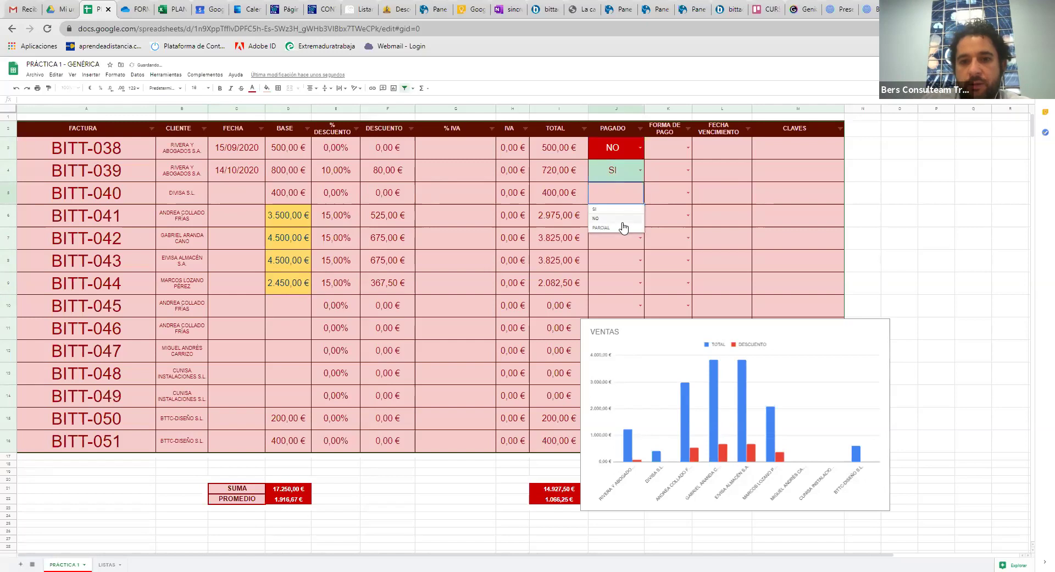
click(621, 228)
Enter % IVA of 21 for BITT-038 and 10 for BITT-039
click(476, 157)
text(21)
key(Return)
text(10)
key(Return)
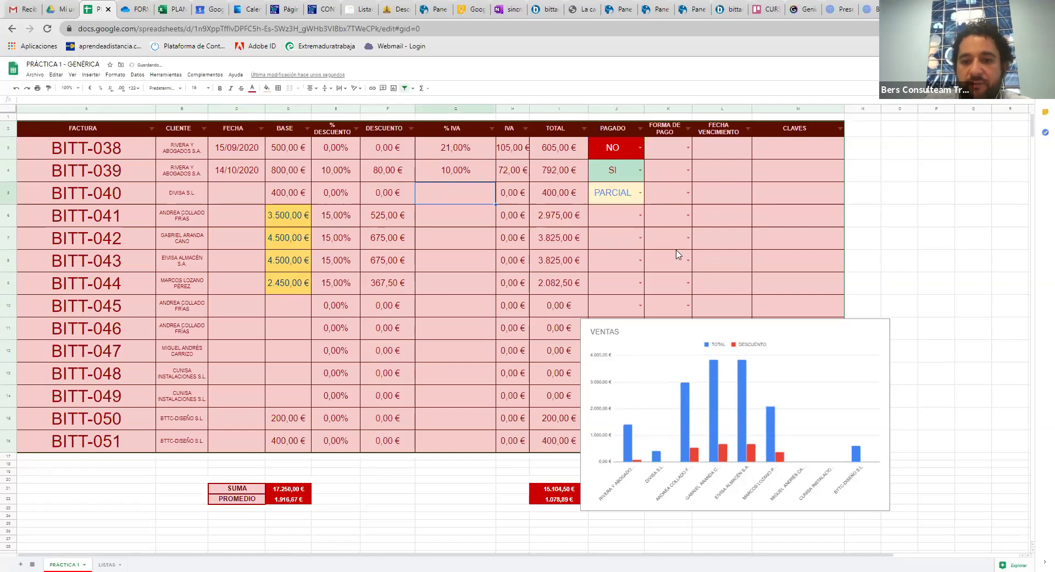
Enter bases 1235, 435 and 5467 for invoices BITT-045 to BITT-047
click(292, 310)
text(1235)
key(Return)
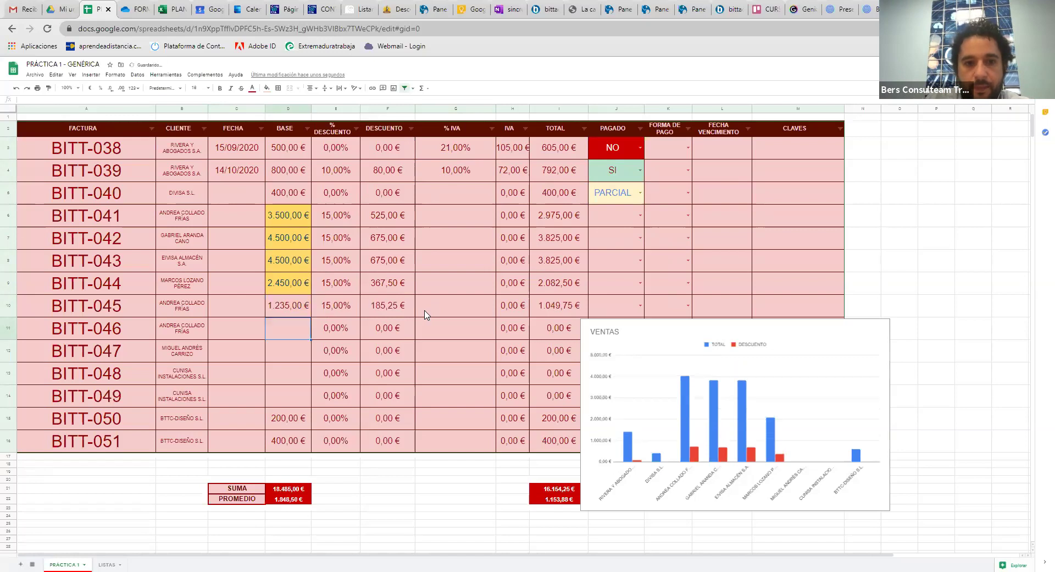
text(435)
key(Return)
text(5467)
key(Return)
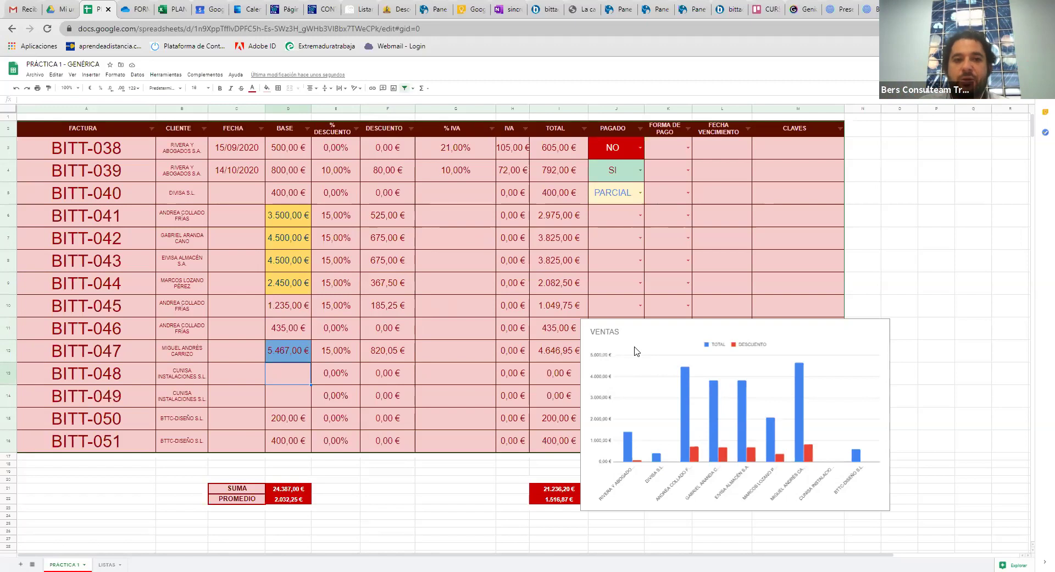
Close the OneDrive tab to land on the PLANTILLA FINAL COMPLETA PARA COORDINACIÓN1 workbook
click(141, 7)
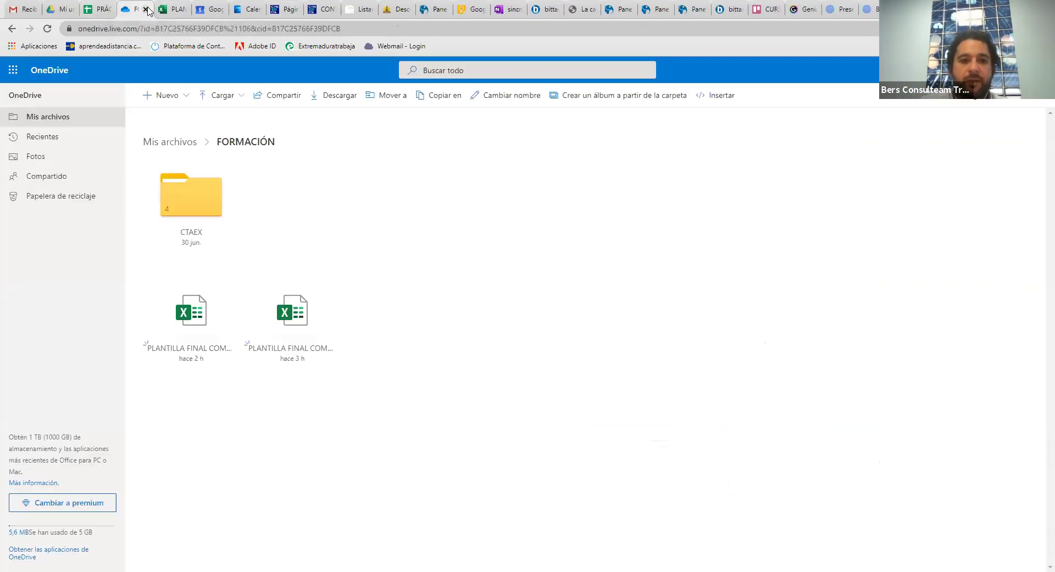
click(146, 10)
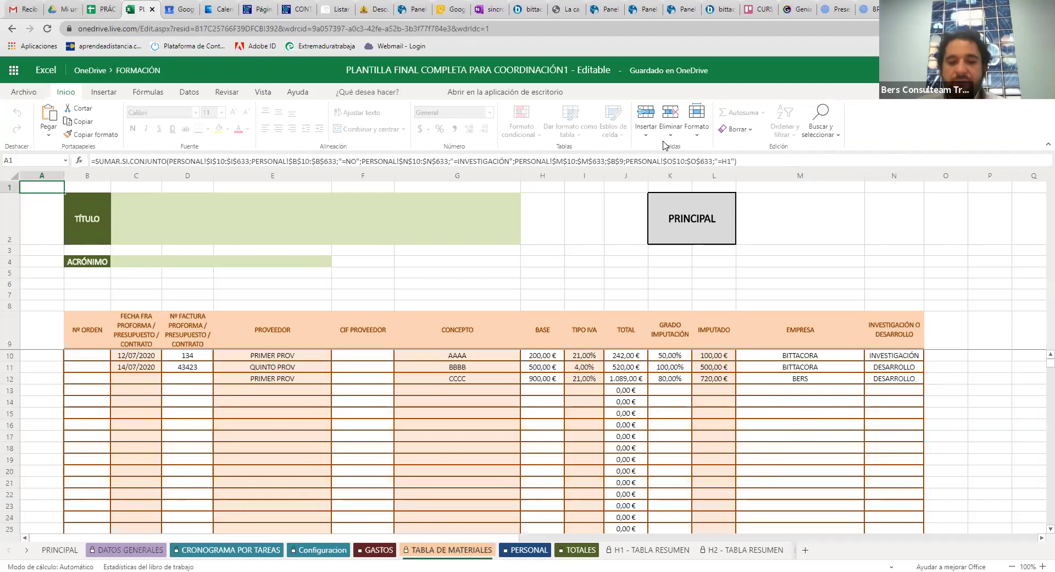
Go to the DATOS GENERALES sheet and inspect the FASES/HITOS values for task 2.2
click(203, 550)
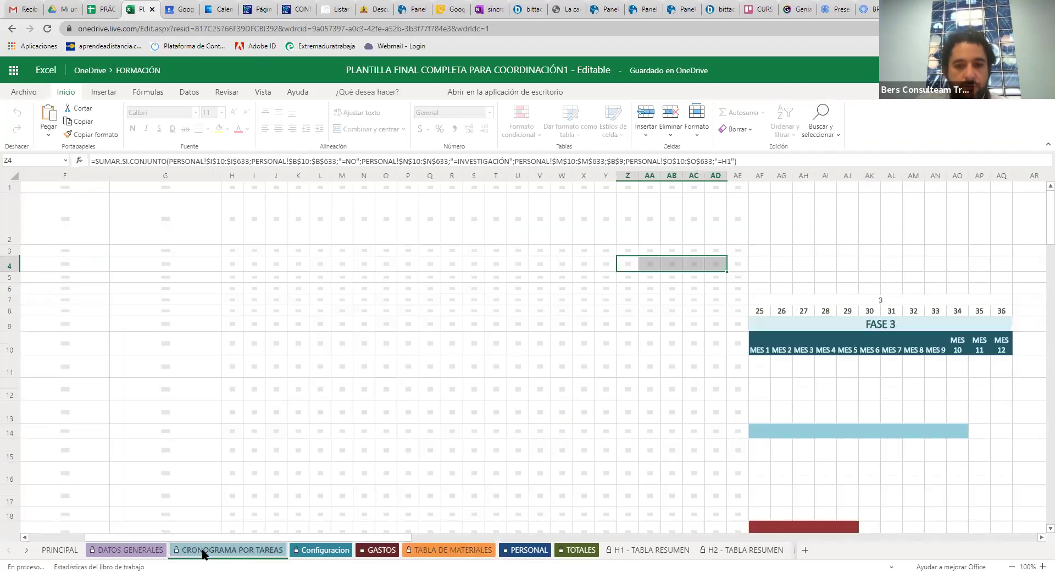
click(148, 551)
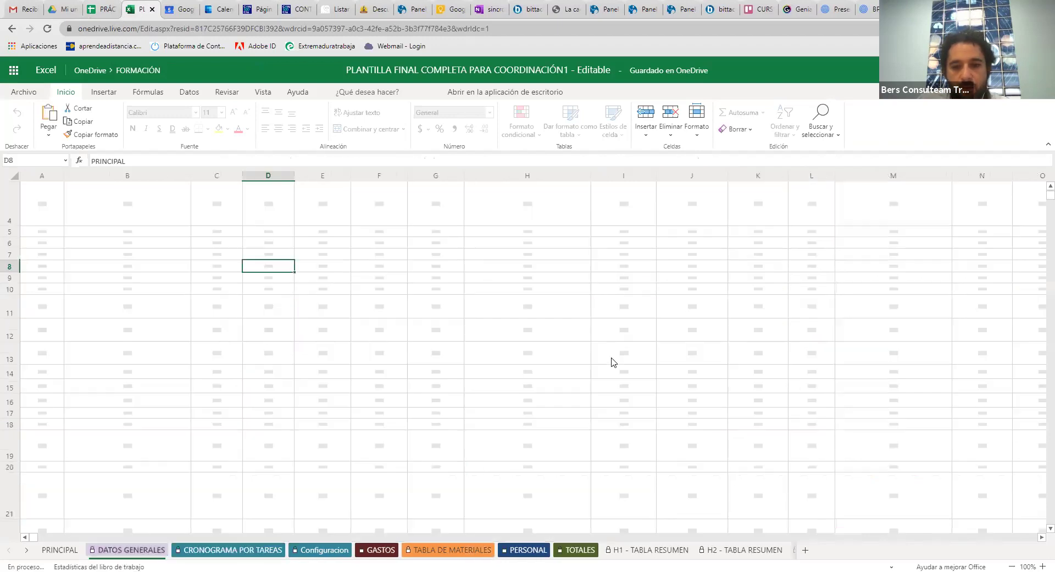
scroll(644, 394, down, 10)
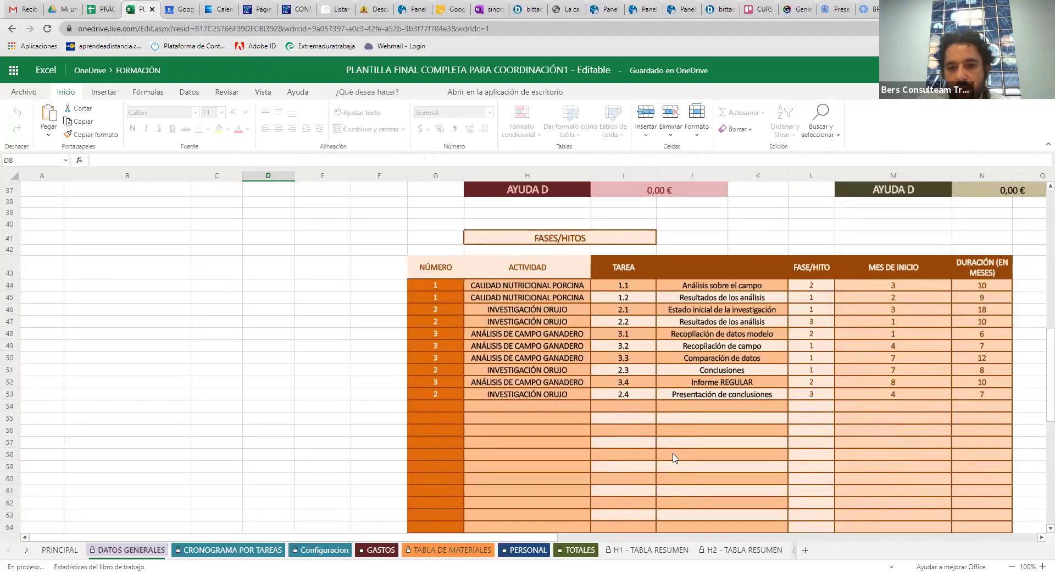
scroll(675, 457, up, 2)
click(821, 377)
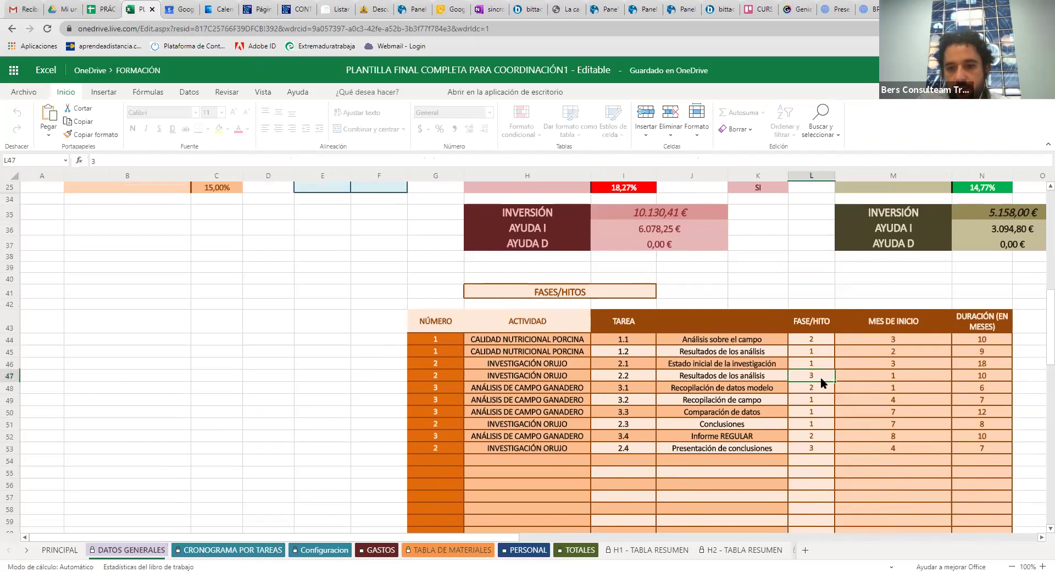
click(866, 379)
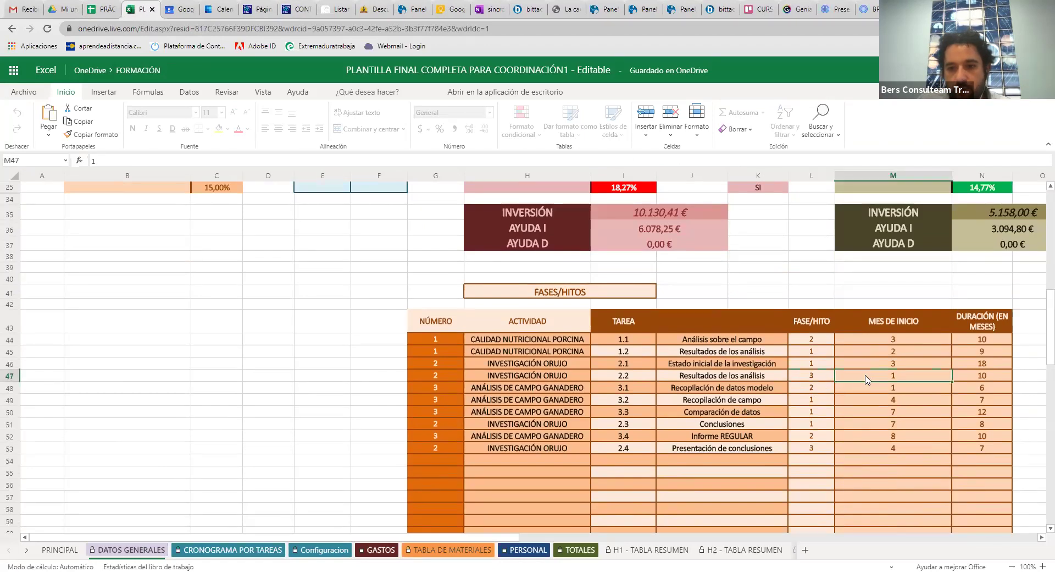
Enter phase 1, start month 1 and duration 12 for task 1.1
click(811, 342)
text(1)
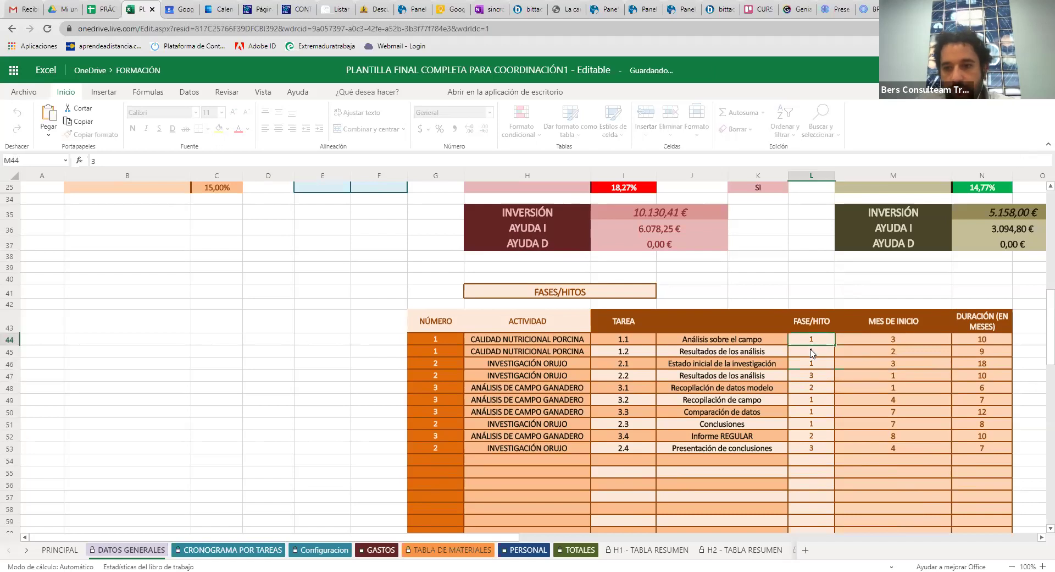
key(Tab)
text(1)
key(Tab)
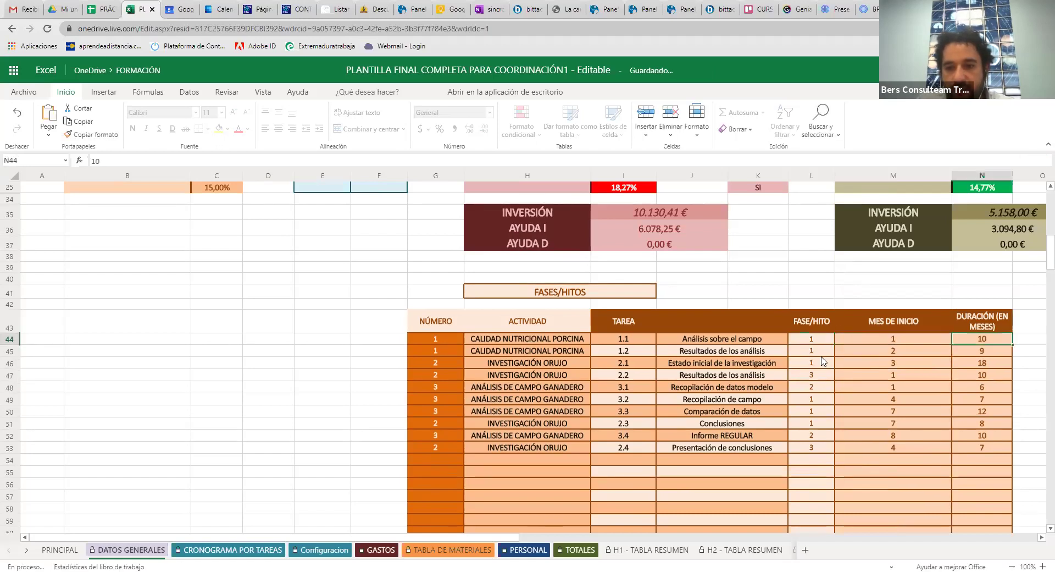
text(12)
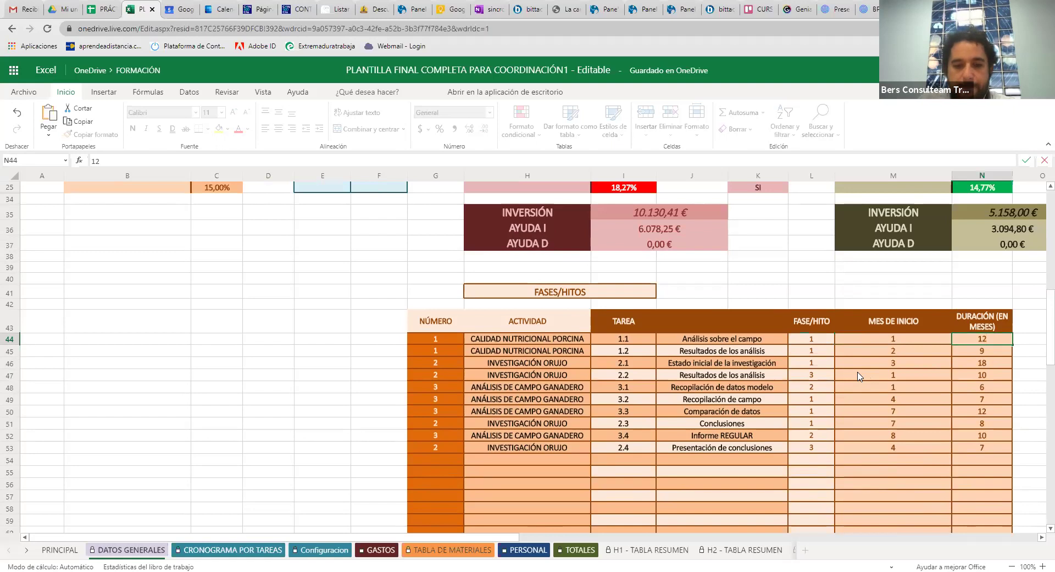
key(Return)
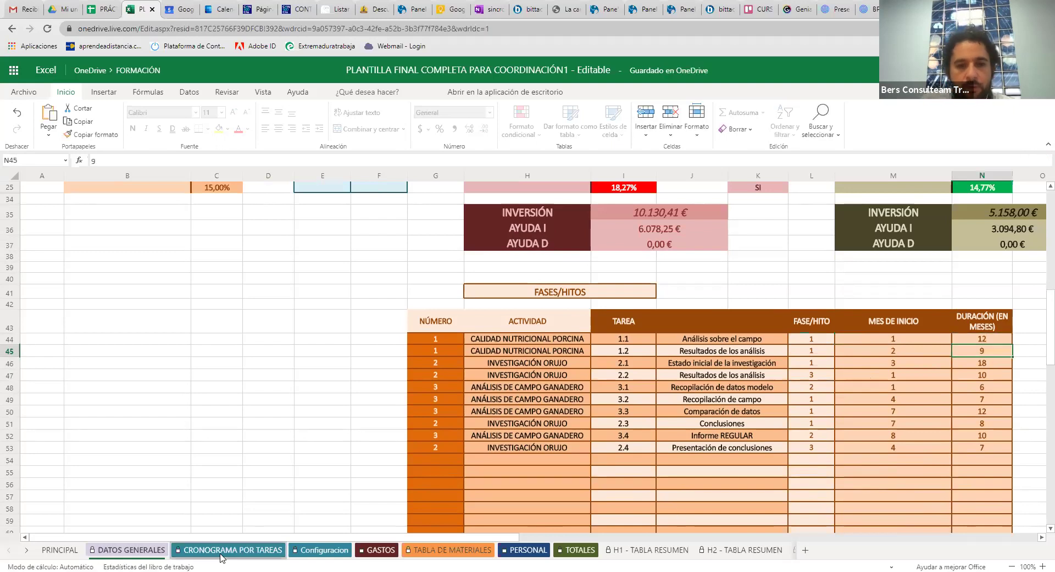
Browse the CRONOGRAMA POR TAREAS, GASTOS, TABLA DE MATERIALES and PERSONAL sheets, ending on TOTALES
click(222, 552)
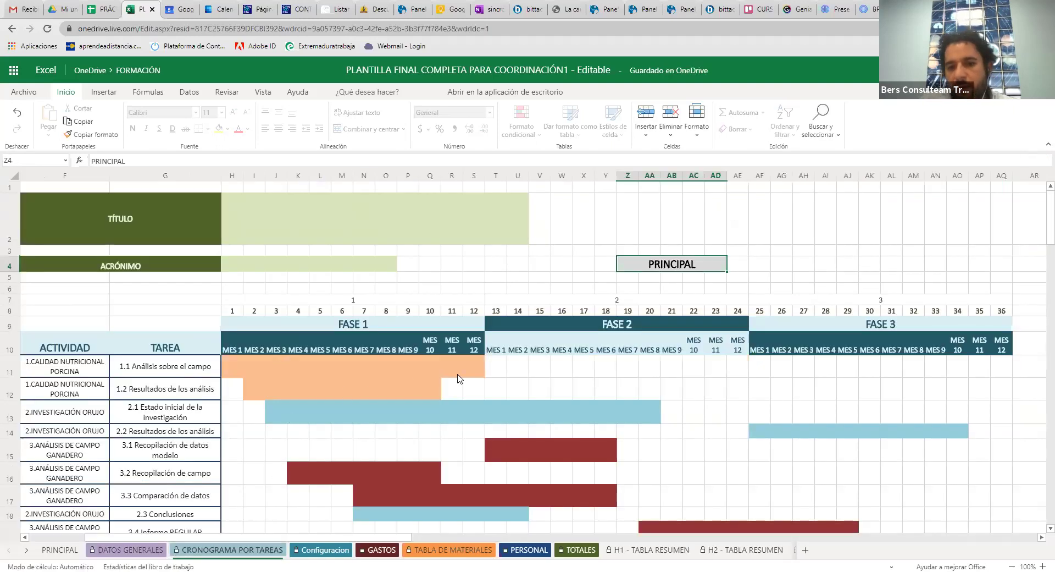
click(373, 550)
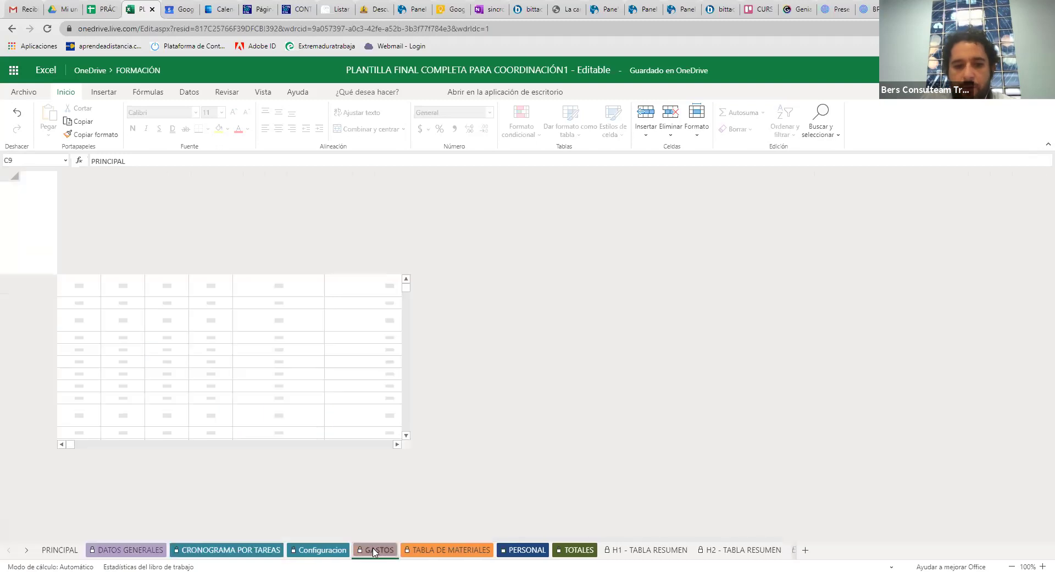
scroll(444, 497, down, 1)
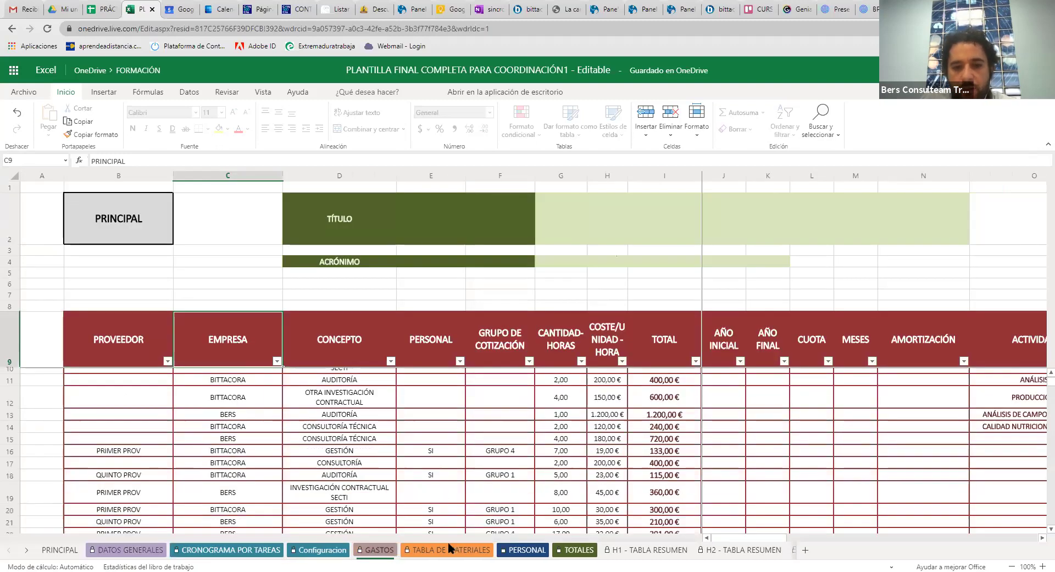
click(448, 550)
click(514, 550)
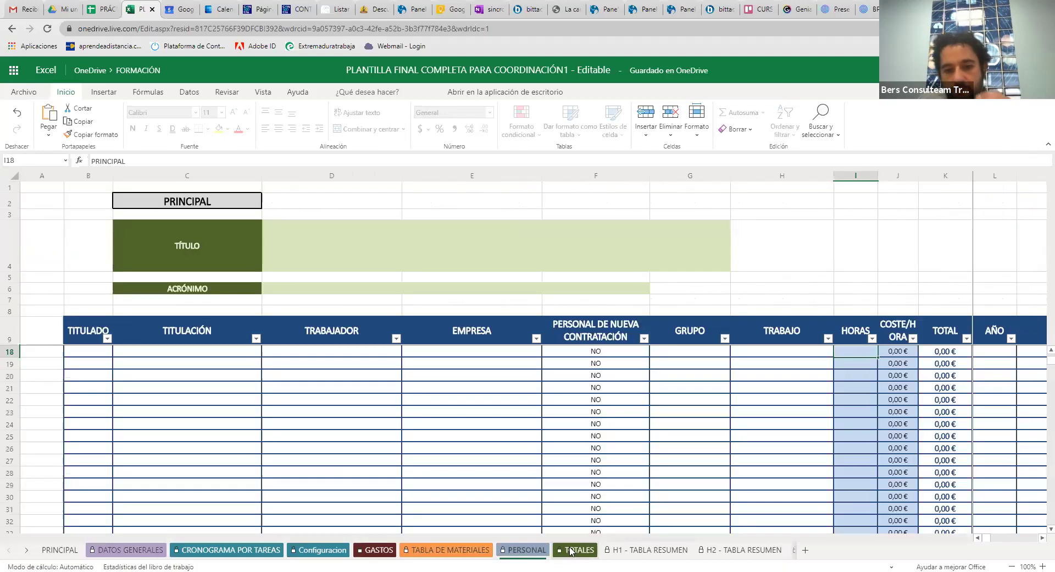
click(574, 550)
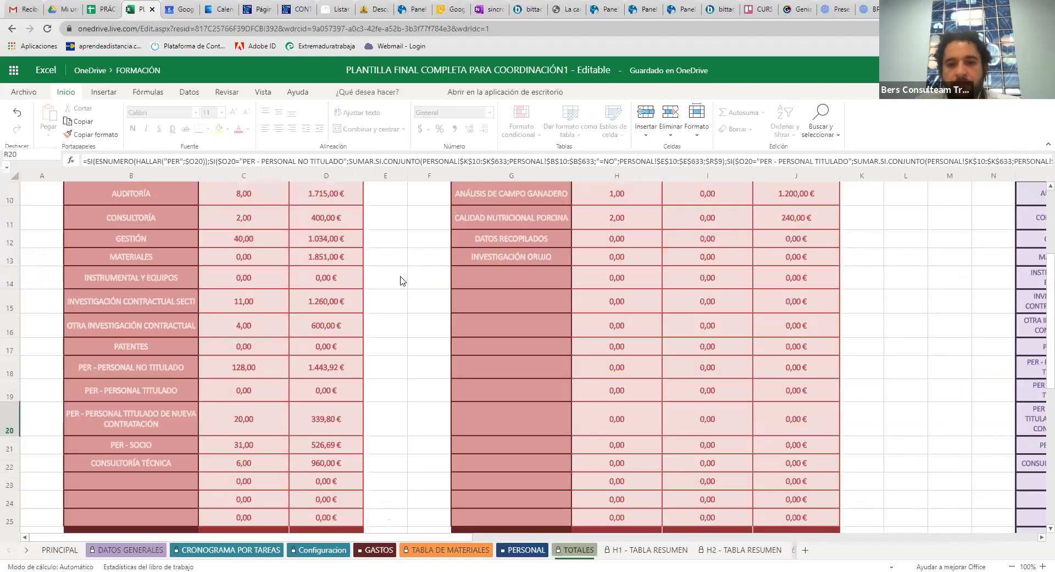
scroll(422, 341, up, 5)
scroll(422, 341, down, 2)
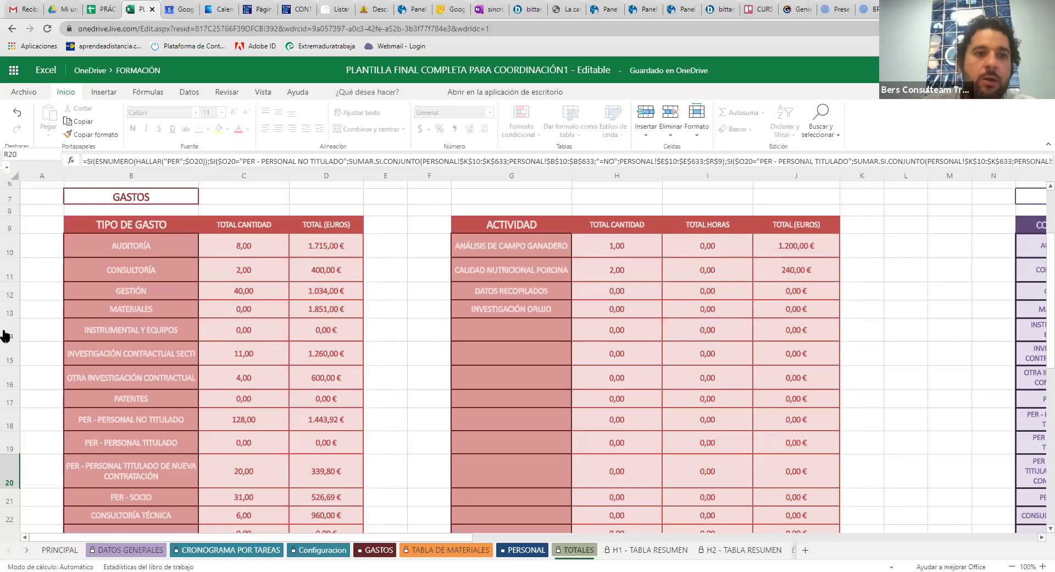
Glance at the Google Sheets tracker, return to Excel and point out the saved-to-OneDrive status
click(92, 12)
click(144, 10)
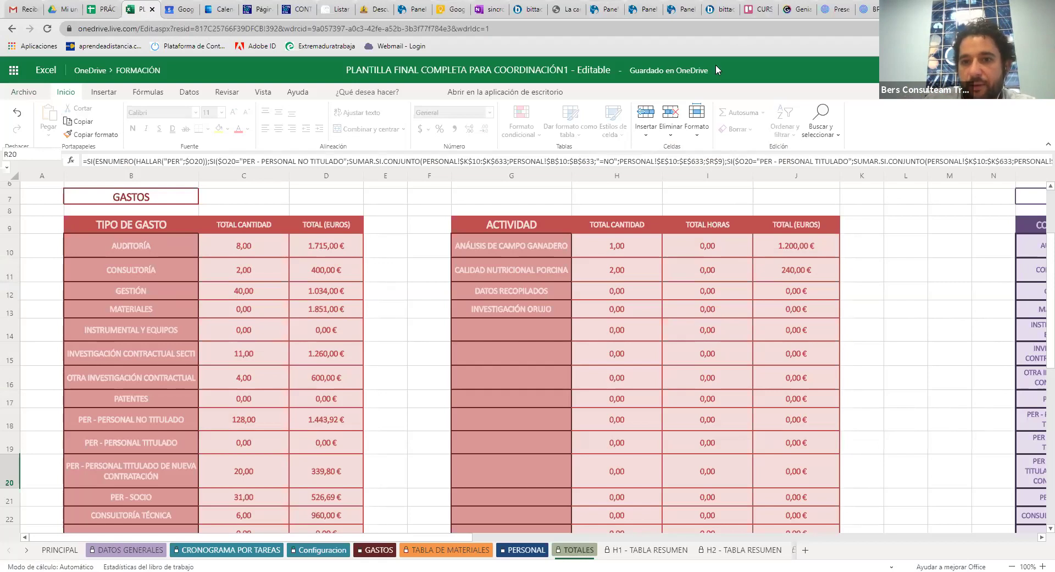
drag(715, 73, 632, 72)
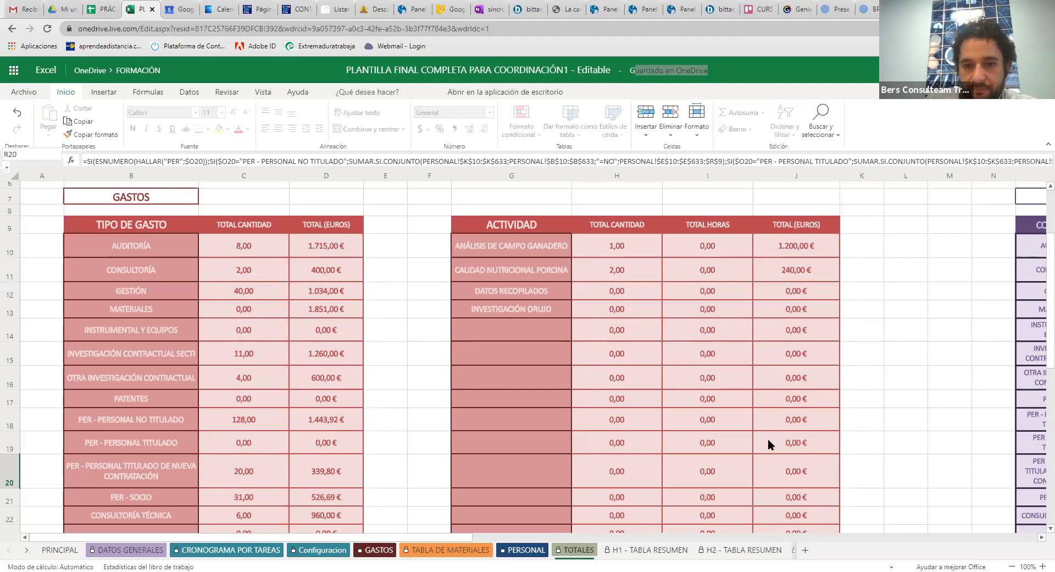
Return to the presentation, advance to the Control de la agenda slide, then show Google Calendar
key(alt+Tab)
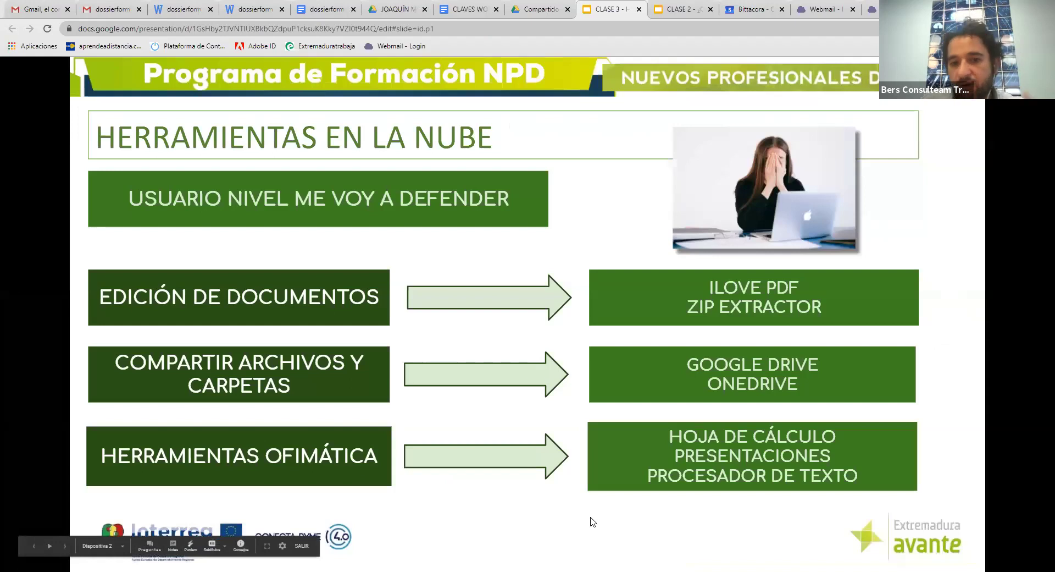
click(593, 522)
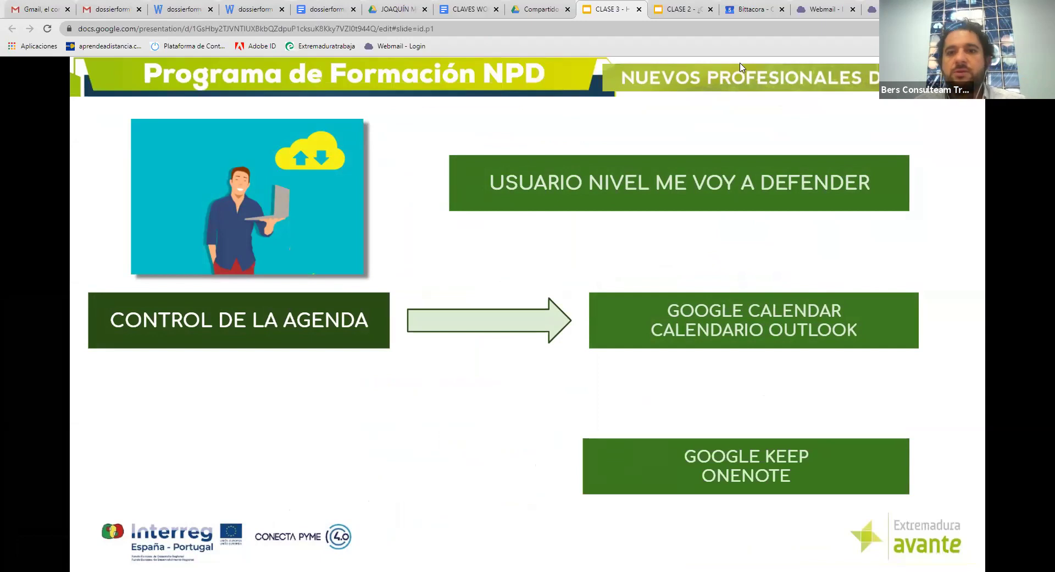
click(753, 11)
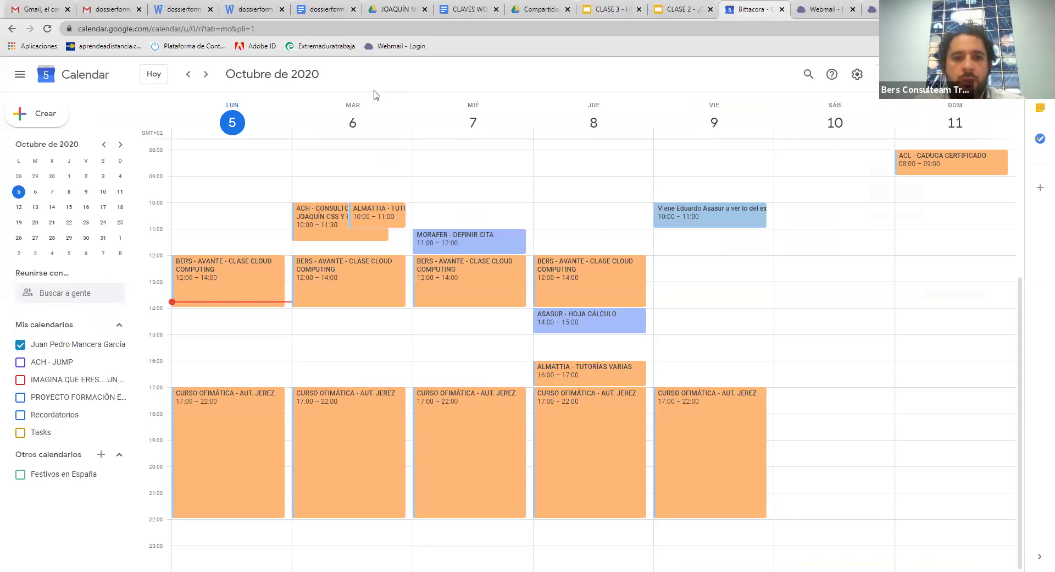
click(207, 76)
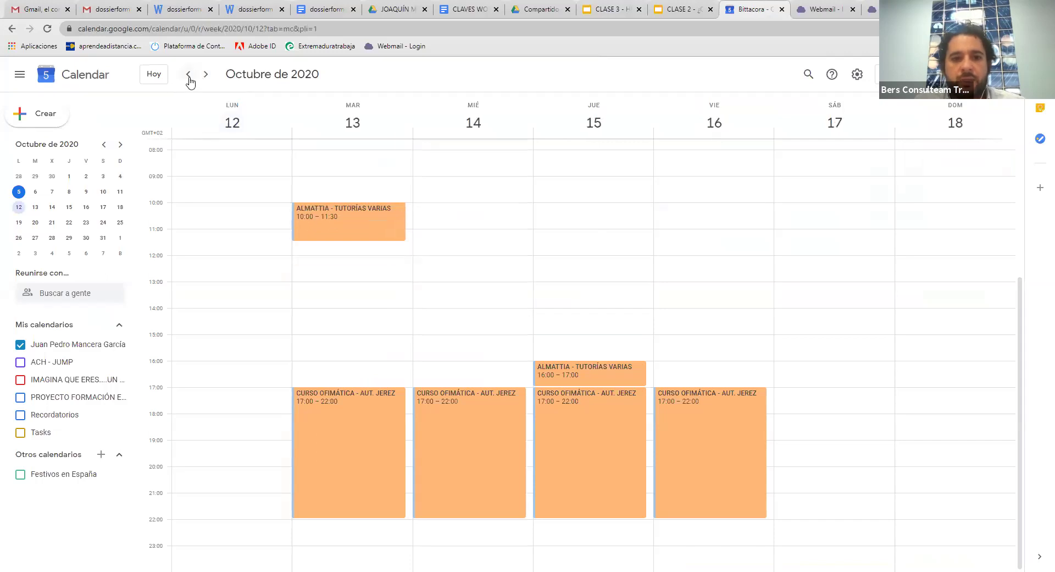
key(alt+Left)
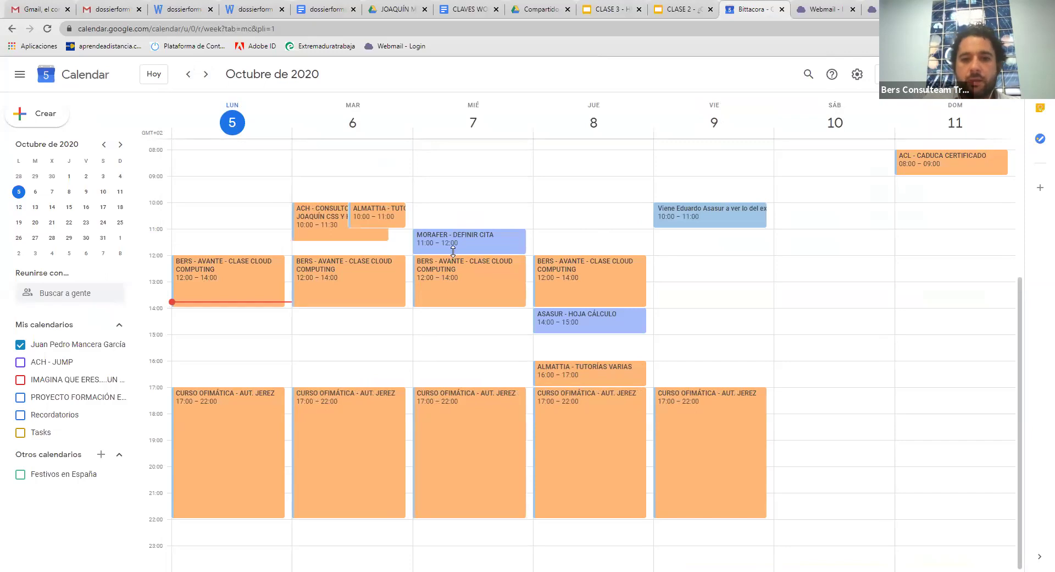
double_click(559, 292)
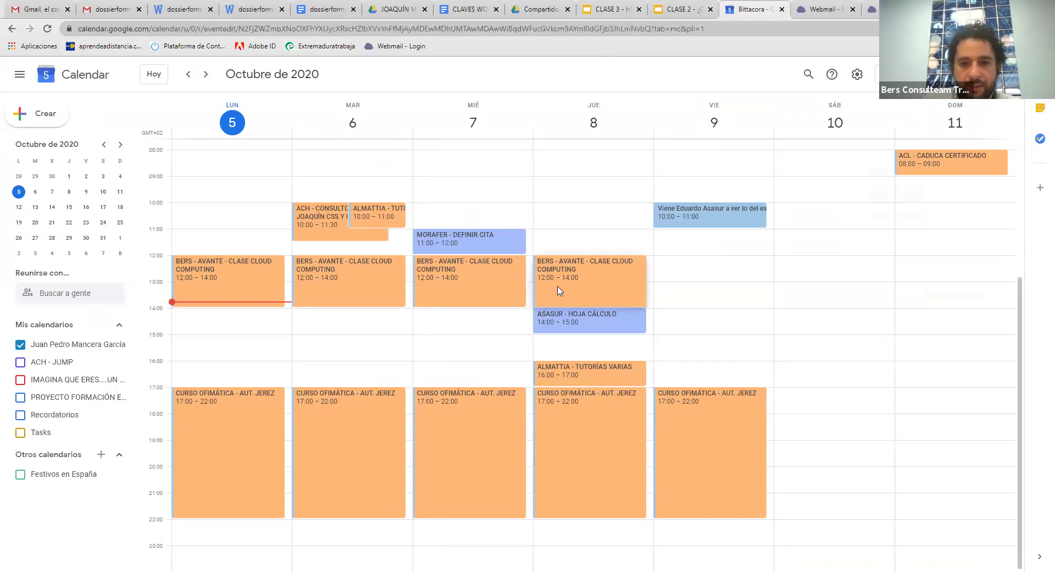
click(165, 412)
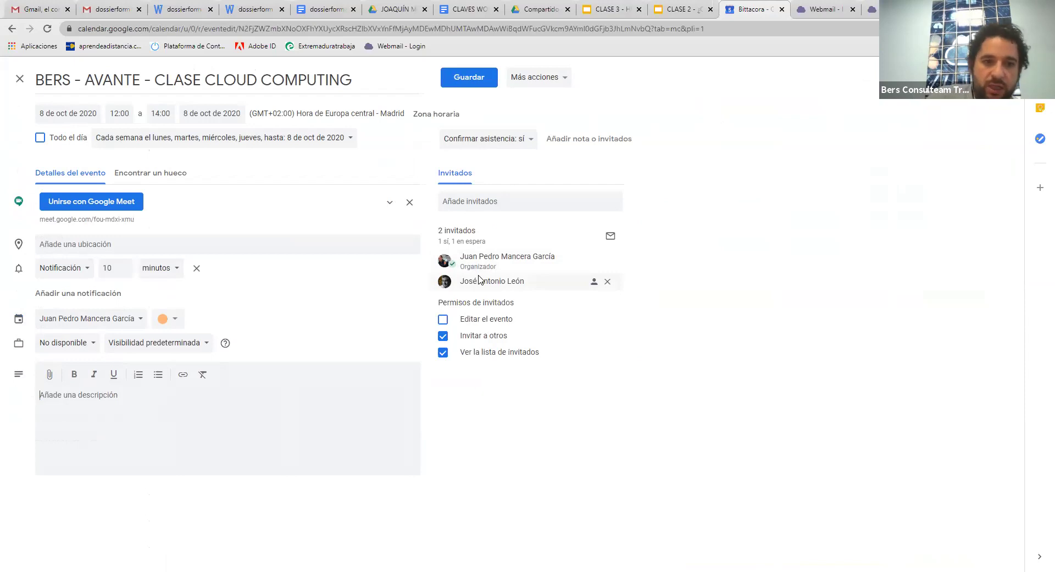
click(138, 223)
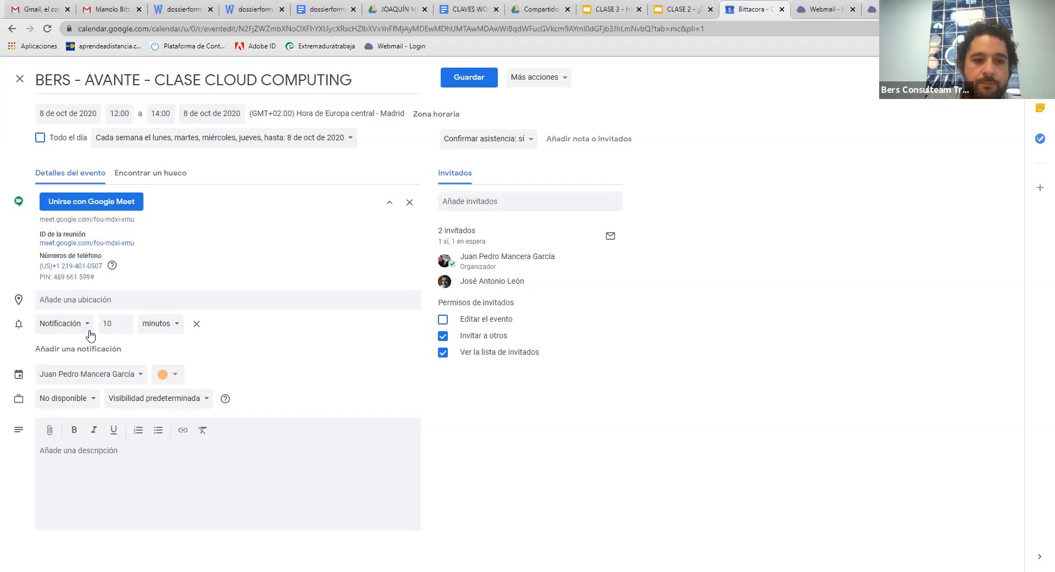
click(107, 348)
click(125, 352)
click(124, 355)
click(160, 348)
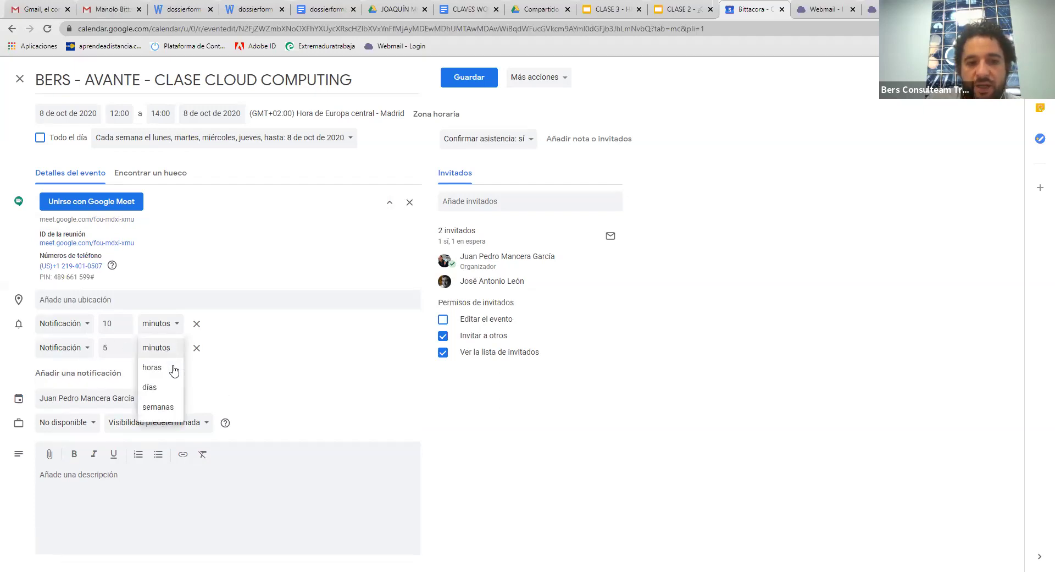
click(172, 370)
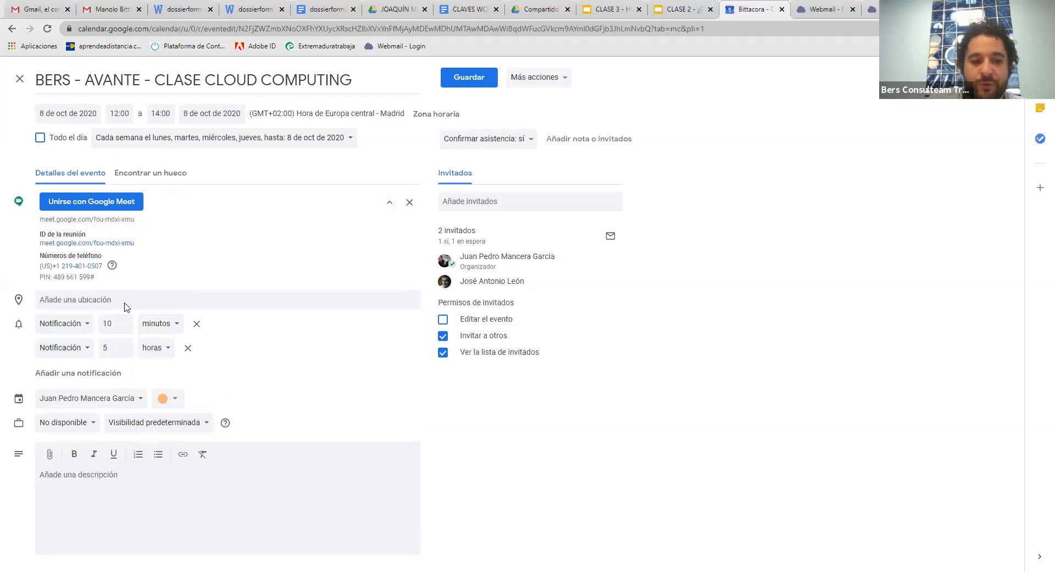
click(50, 454)
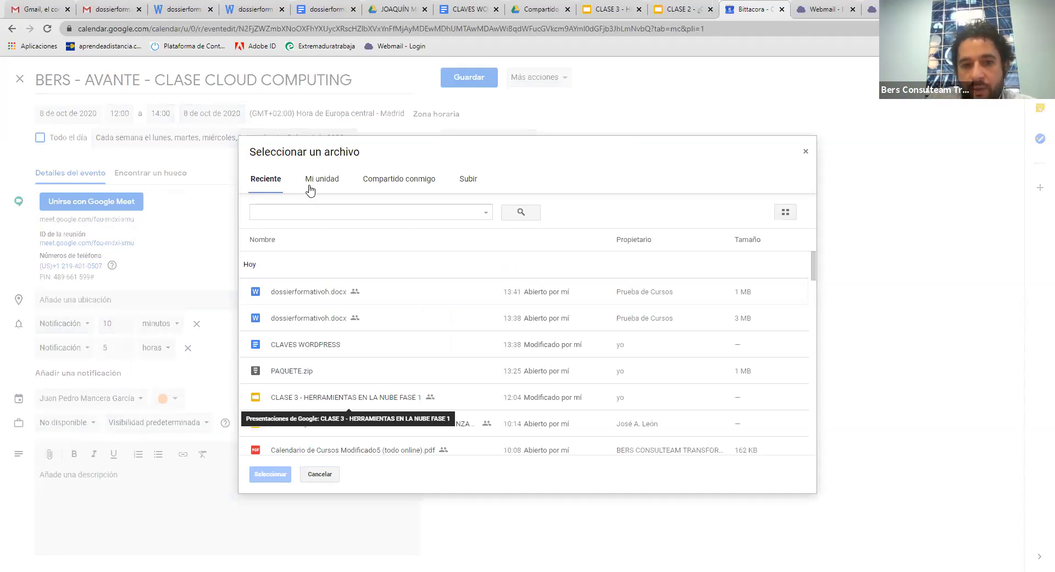
click(463, 178)
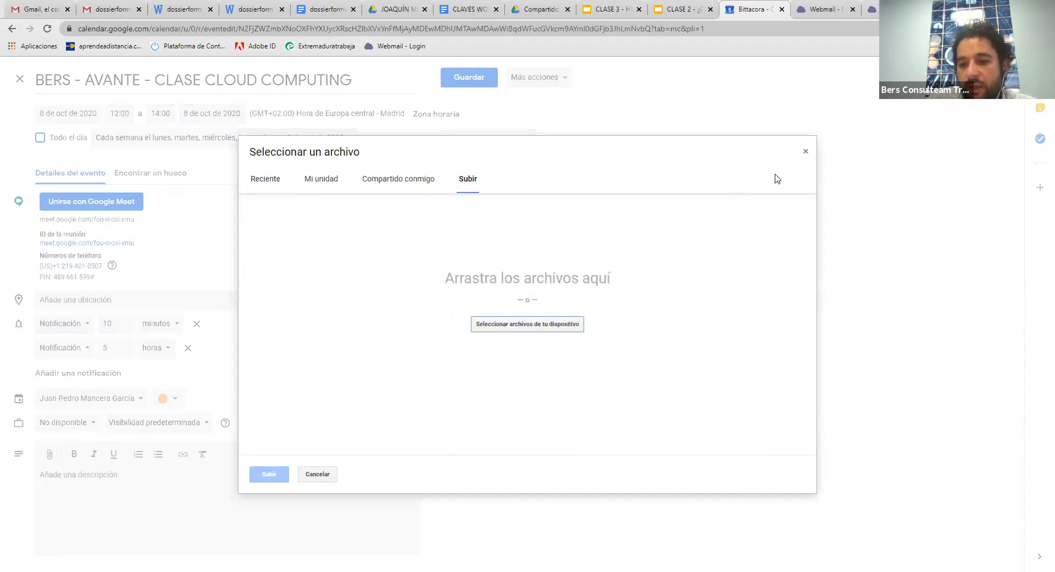
click(807, 152)
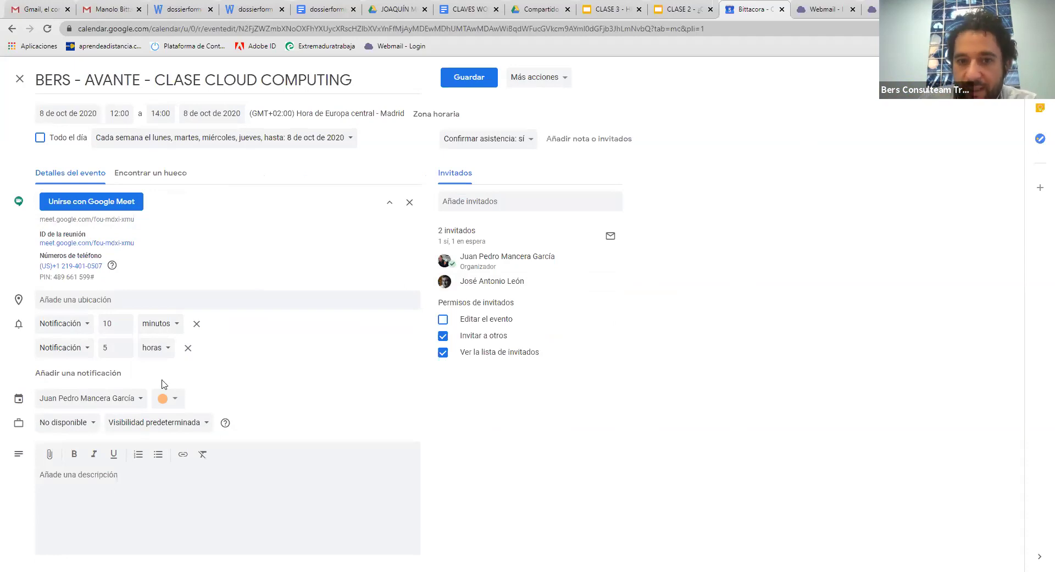
click(21, 79)
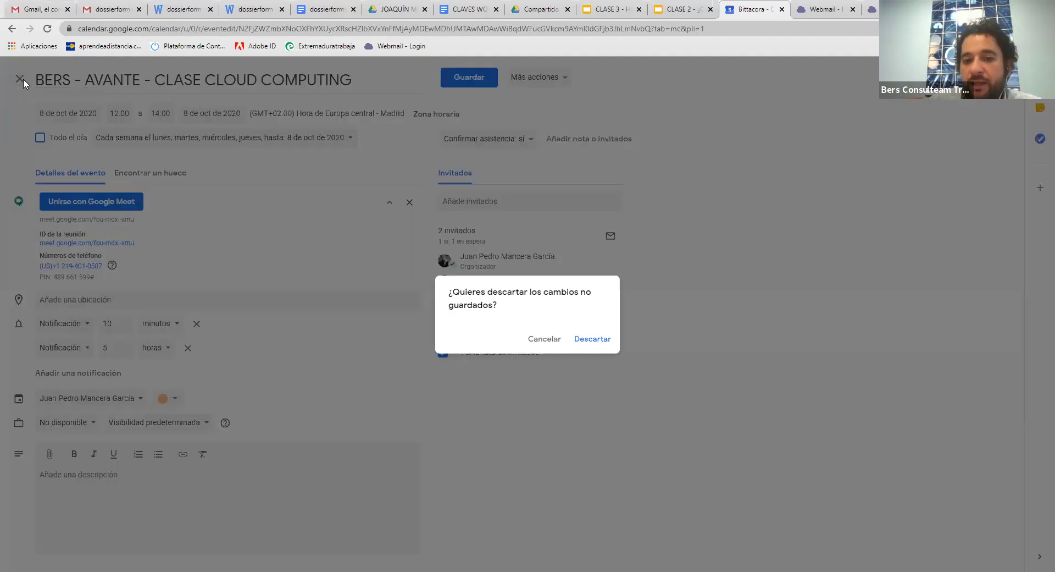
click(600, 340)
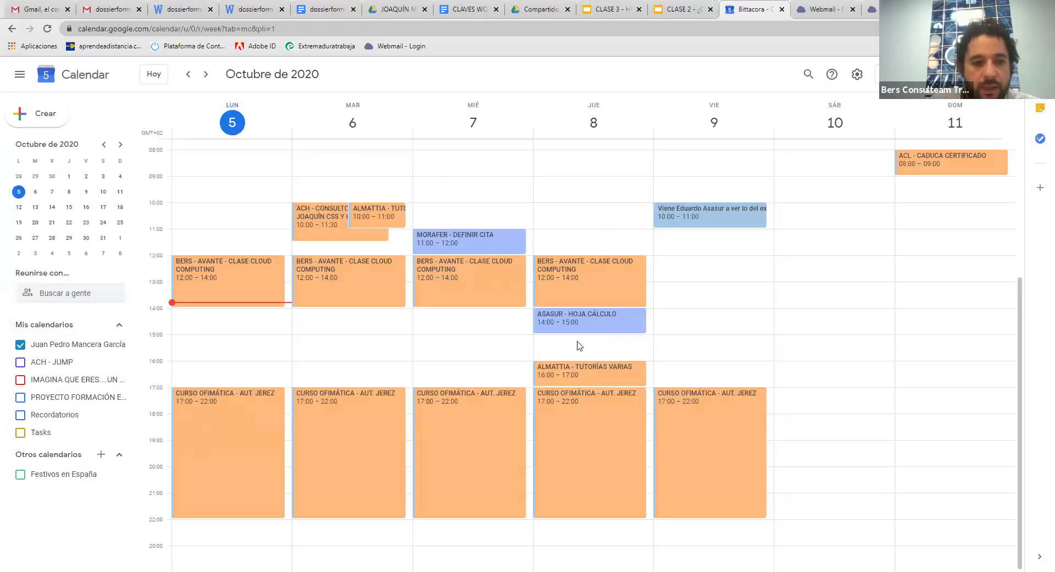
Open the main calendar's options menu, then switch to the class 2 presentation
click(118, 344)
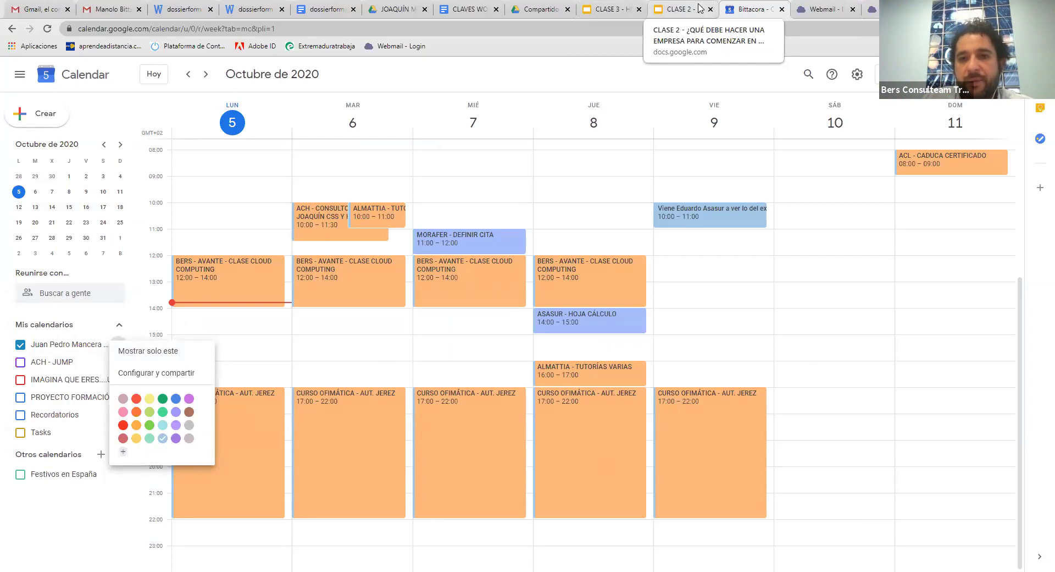
click(699, 8)
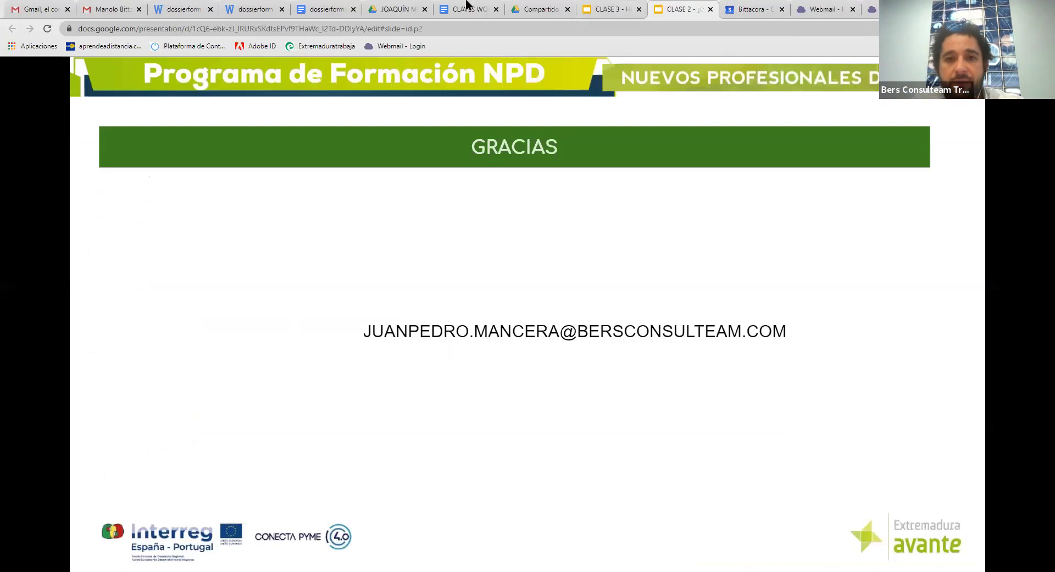
In CLASE 3, reveal the web content management point and WordPress/bPanel box, then return to Excel Online
click(595, 6)
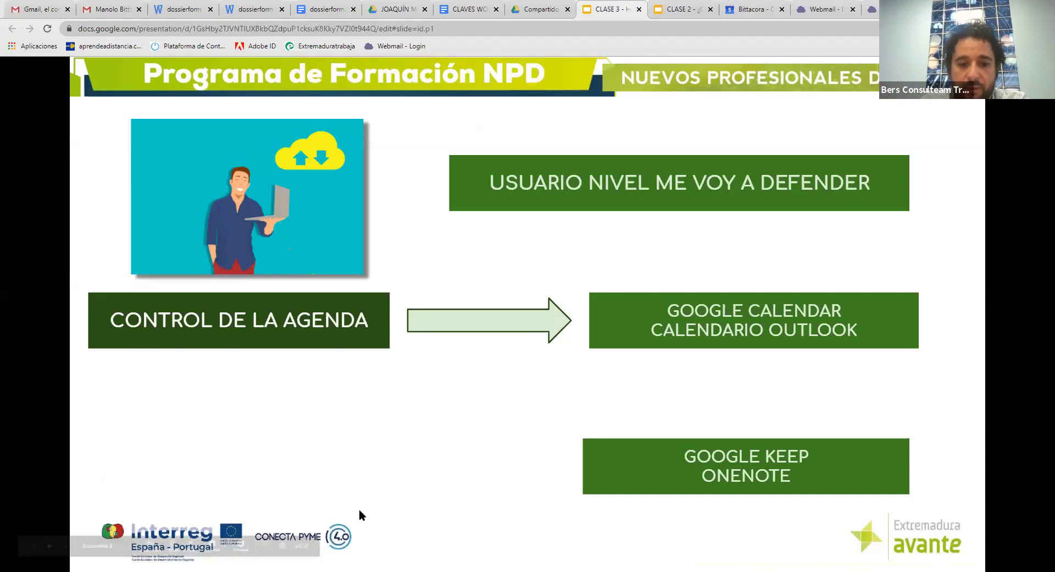
click(665, 161)
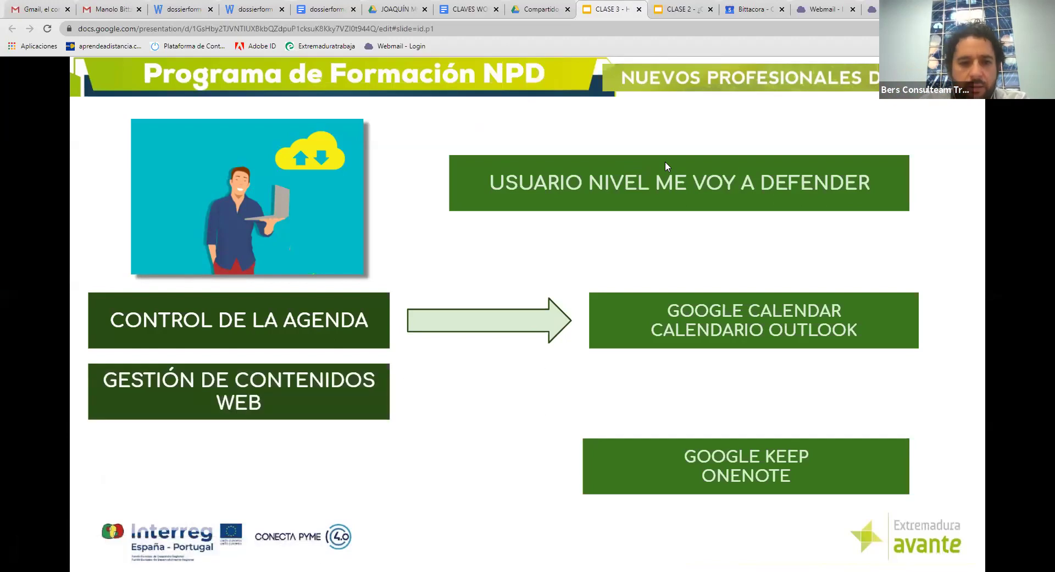
click(672, 163)
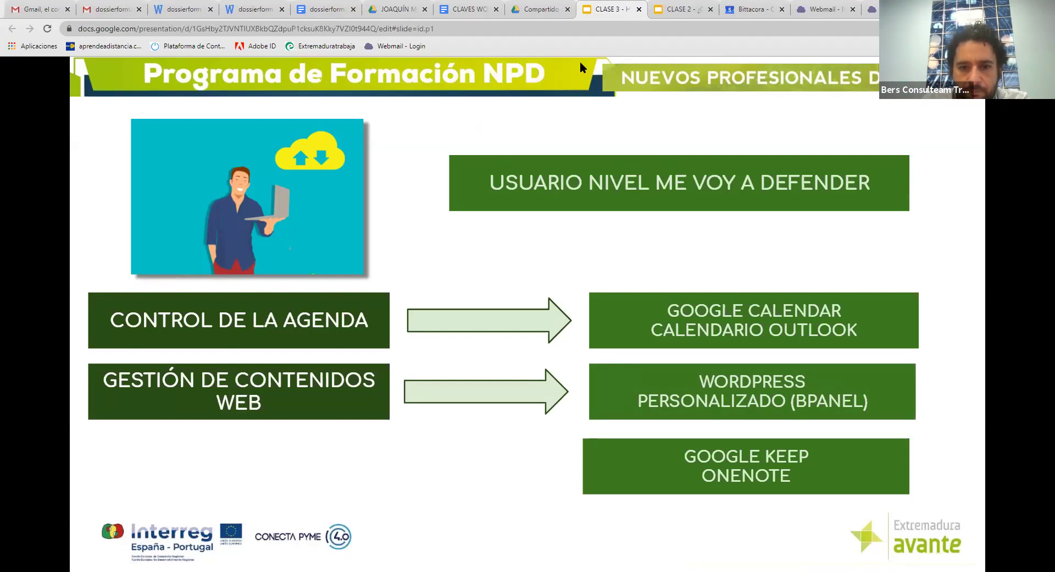
key(alt+Tab)
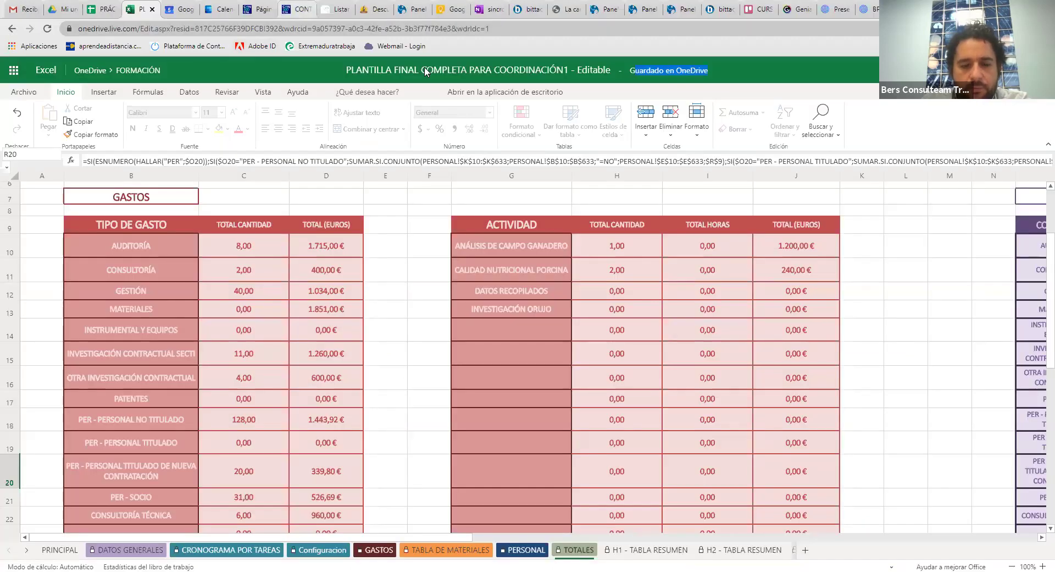
Scroll through the Contacto page preview with its Badajoz map, close DevTools, and return to Páginas
key(ctrl+7)
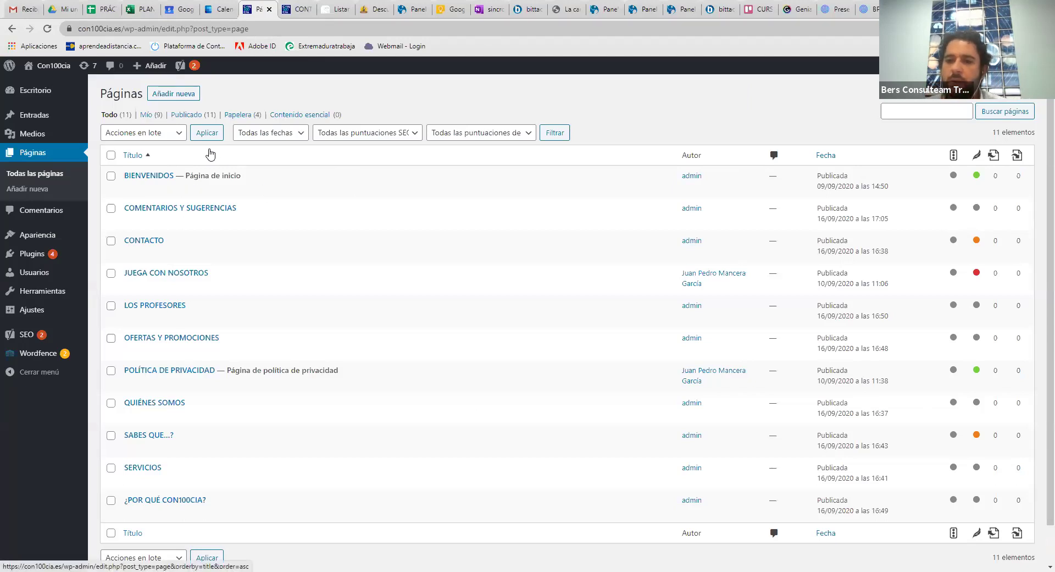
mouse_move(38, 114)
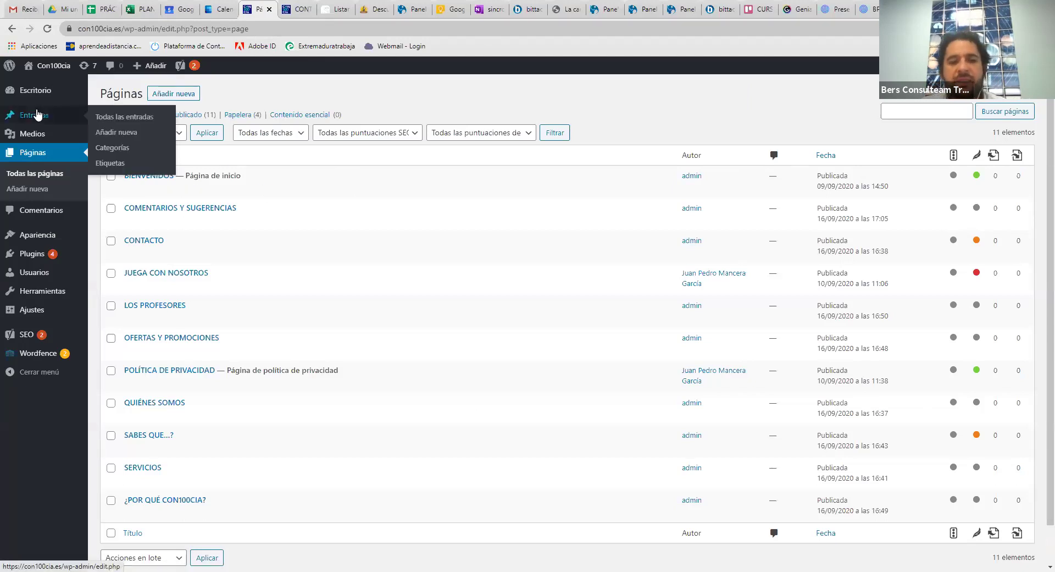
click(297, 9)
scroll(616, 381, down, 1)
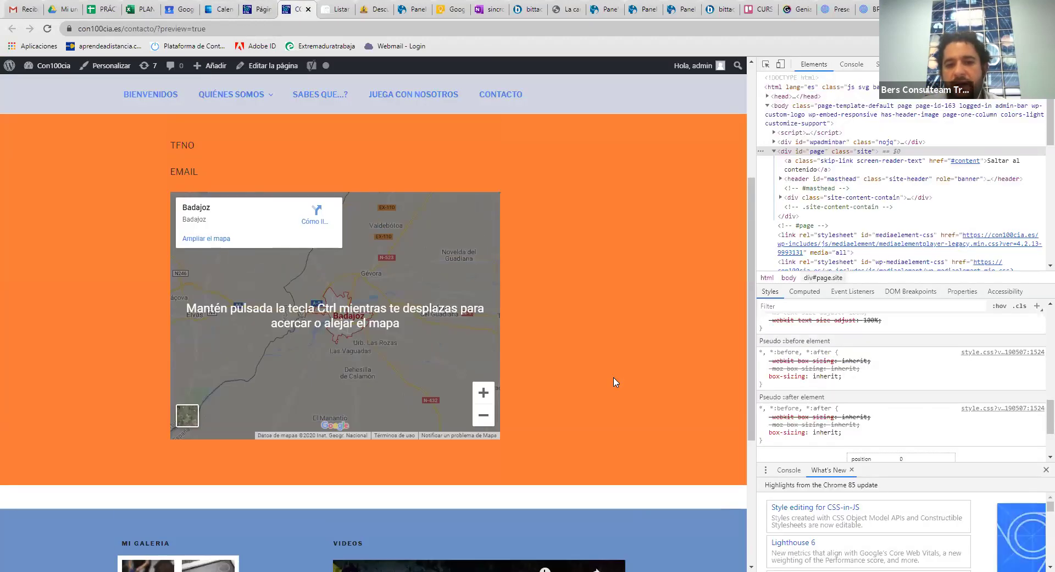
scroll(615, 382, up, 5)
scroll(615, 382, down, 3)
scroll(615, 381, down, 1)
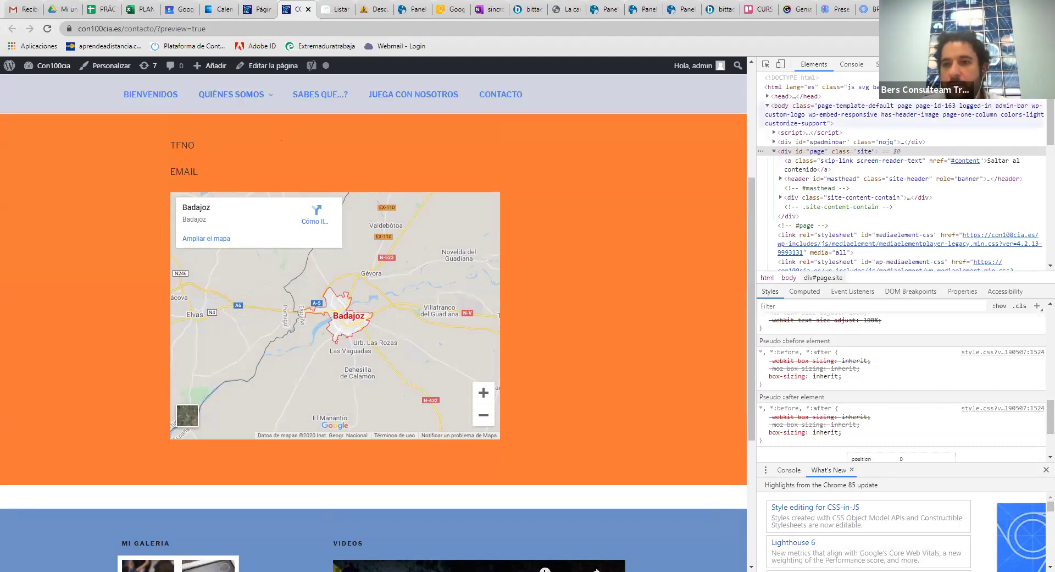
key(F12)
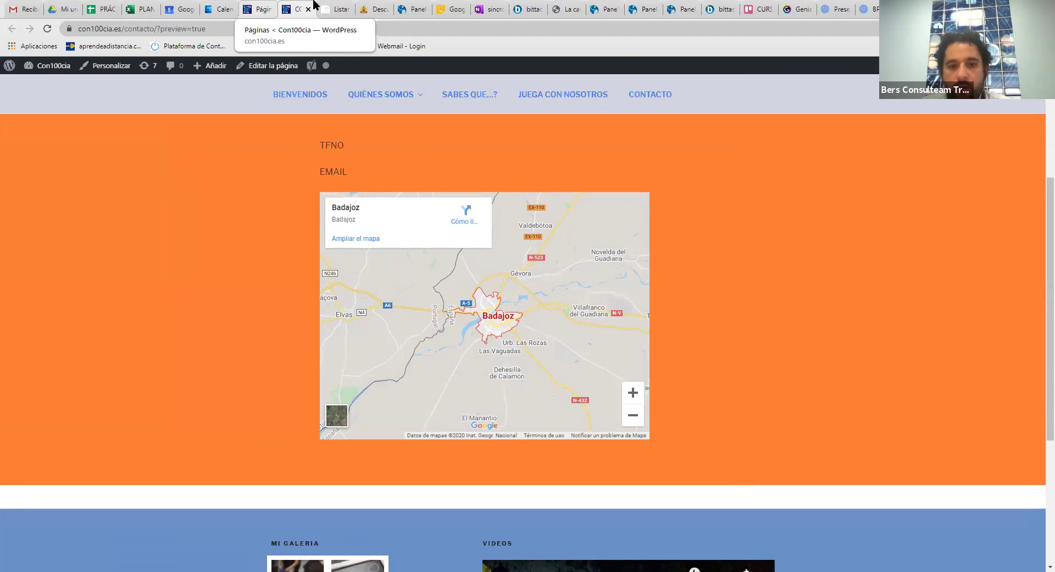
key(ctrl+shift+Tab)
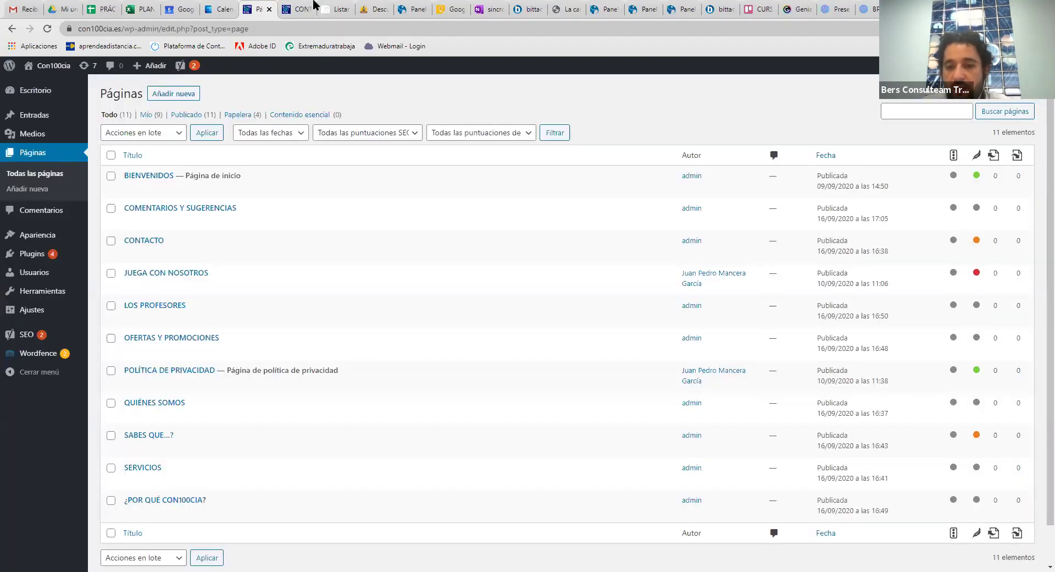
Open the CONTACTO page, add the contact phone number and make it bold red
click(127, 254)
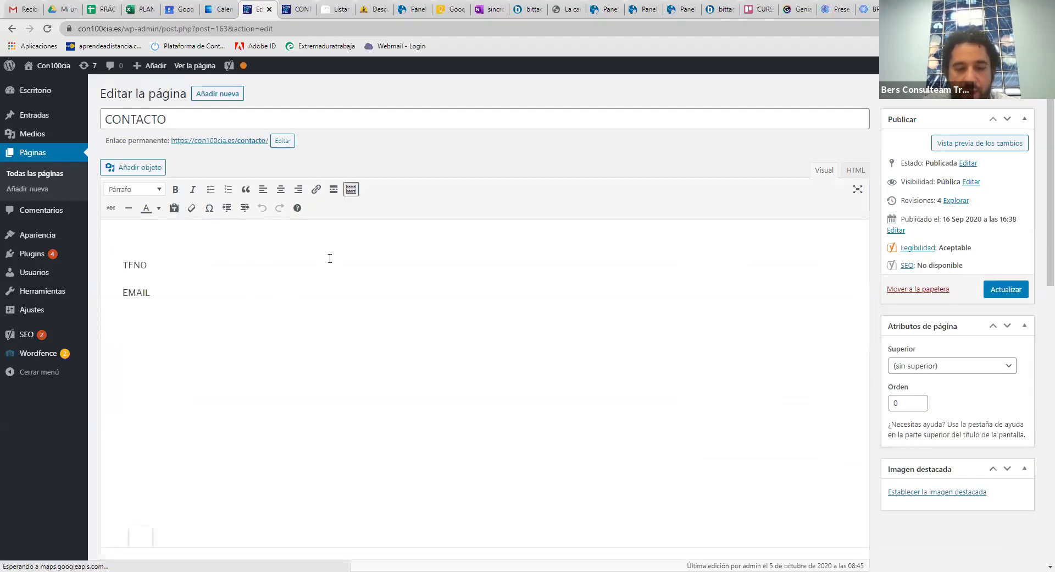
drag(213, 266, 155, 263)
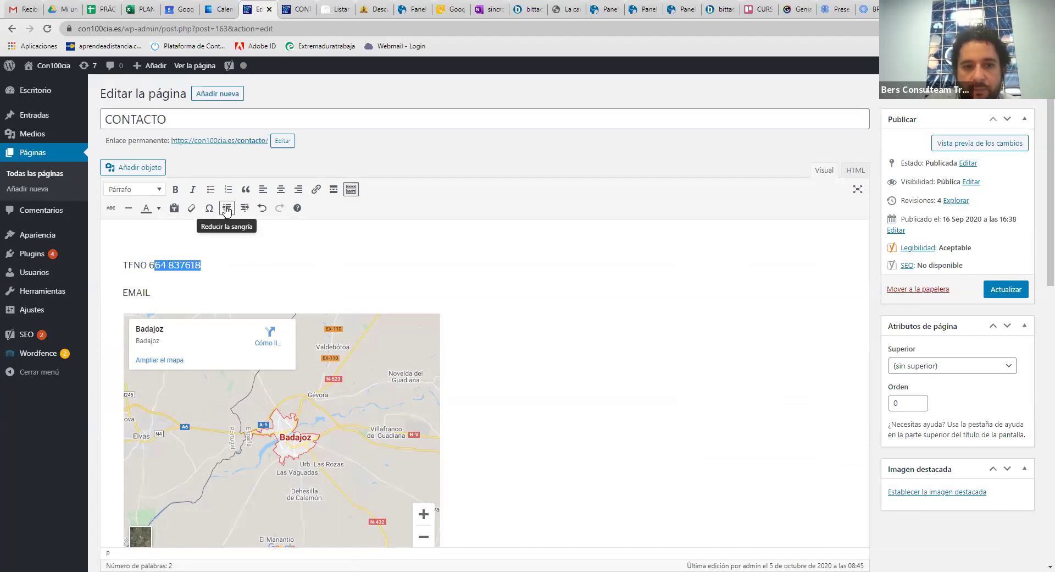
click(174, 190)
click(159, 208)
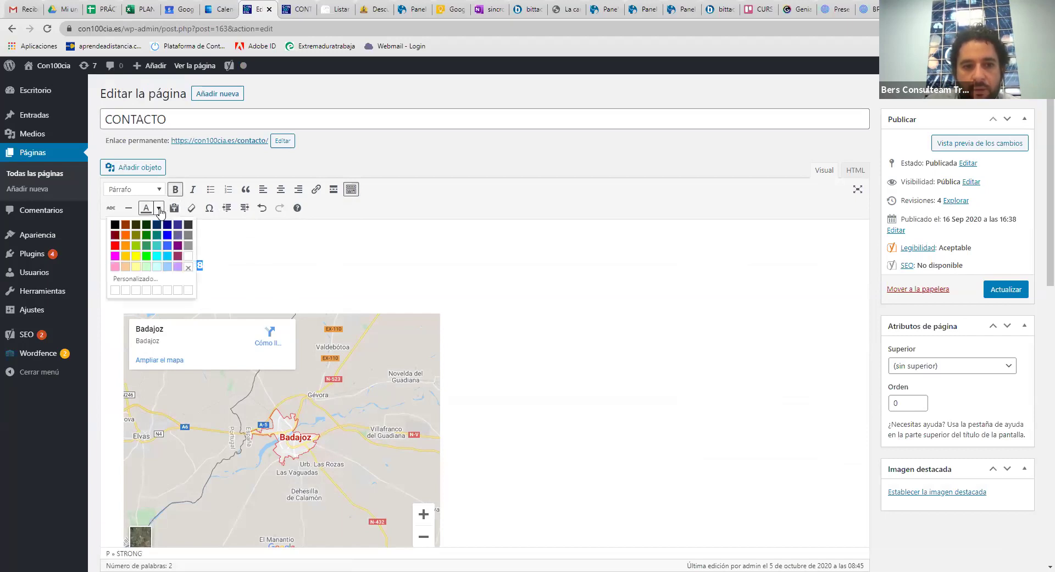
click(158, 208)
drag(219, 267, 149, 265)
click(175, 189)
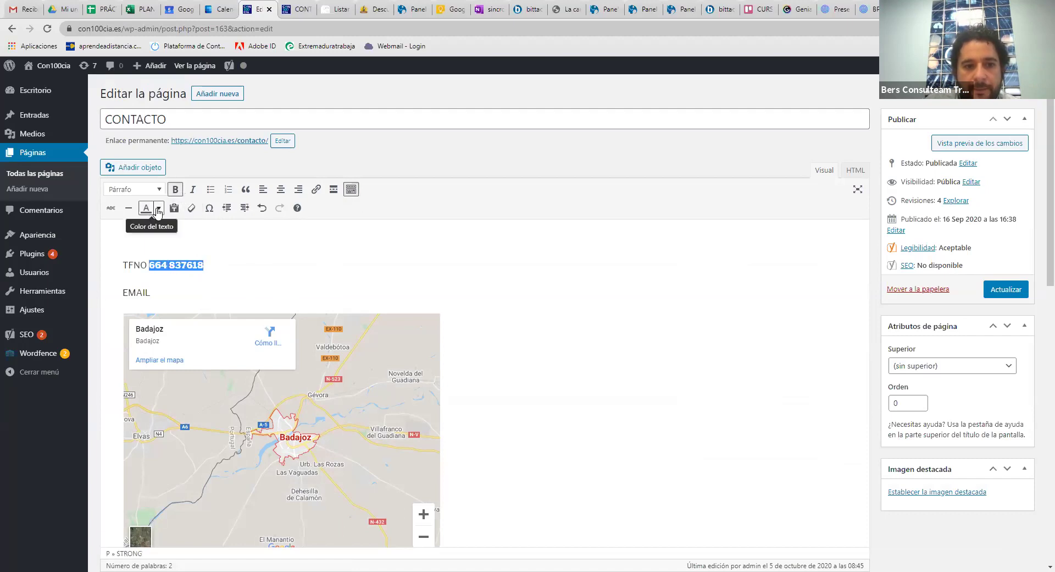
click(159, 208)
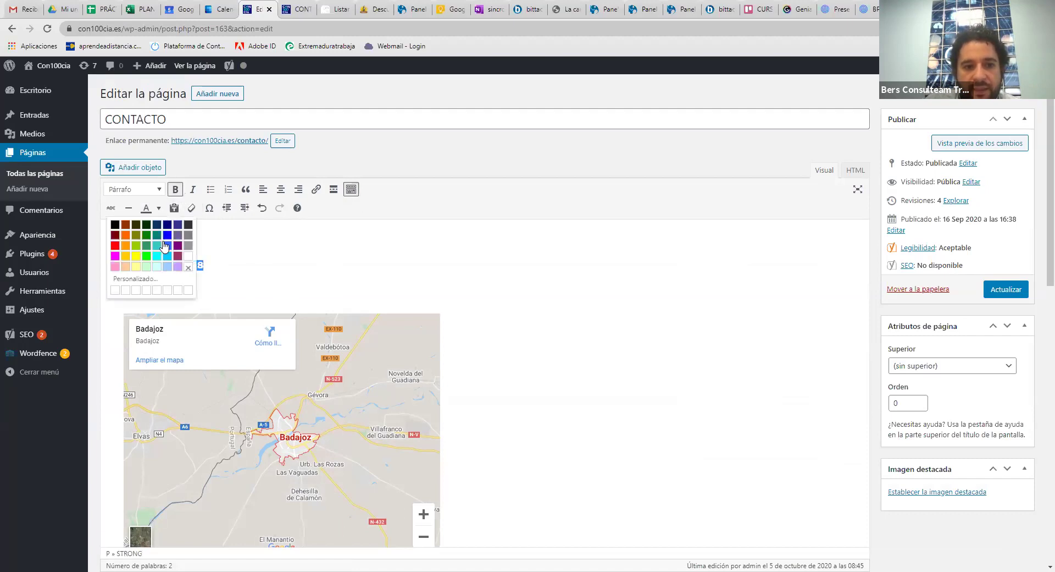
click(115, 245)
key(Right)
Add the contact e-mail address in bold after EMAIL and save with Actualizar
click(180, 293)
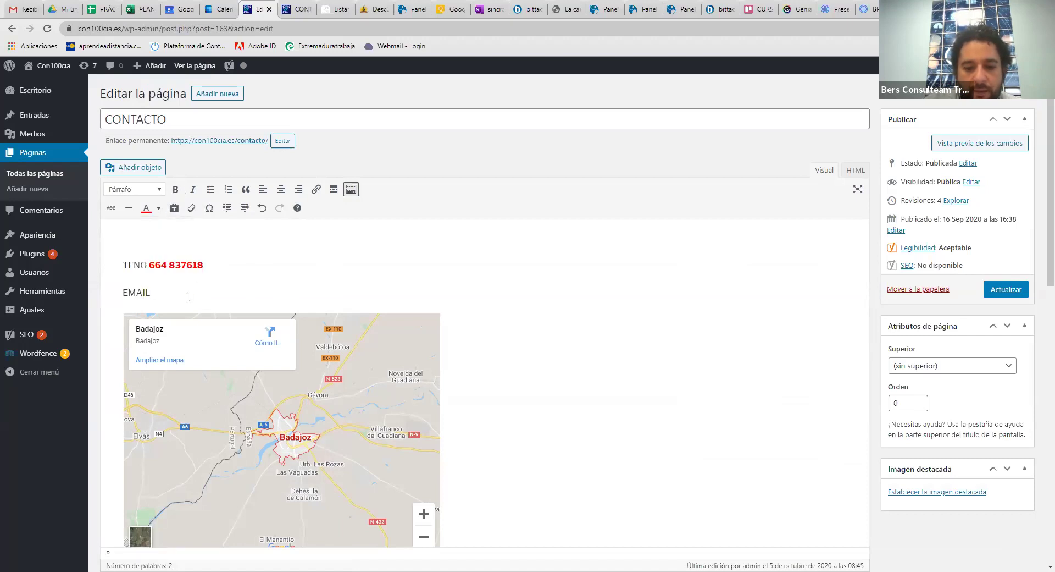
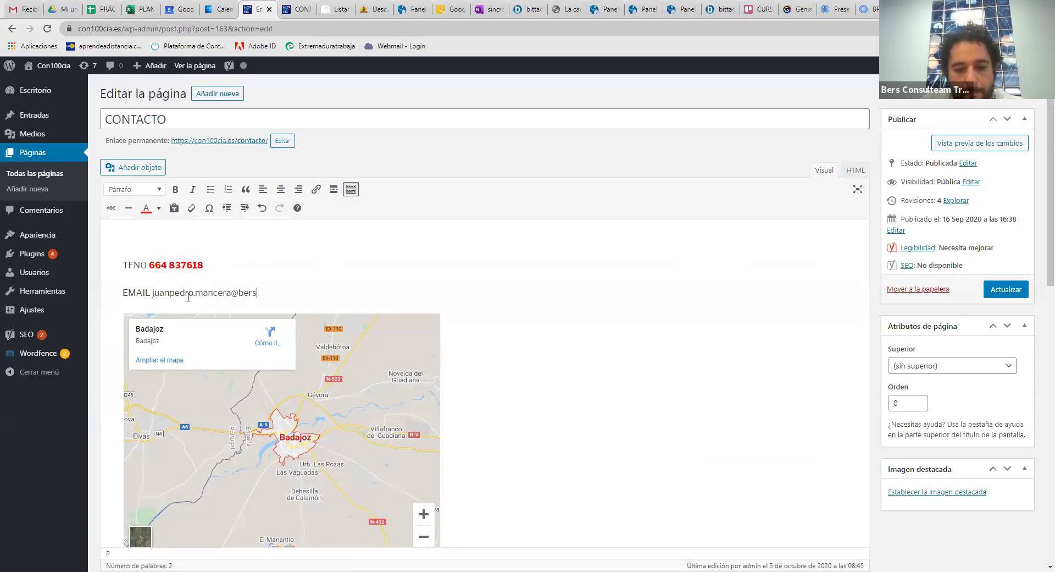
drag(336, 295, 153, 293)
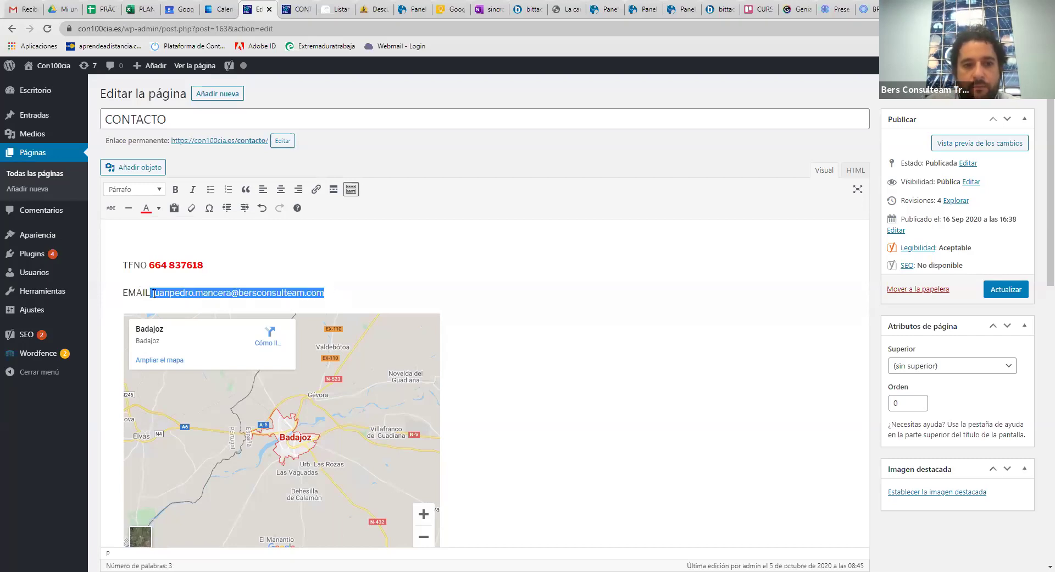
click(176, 189)
click(153, 293)
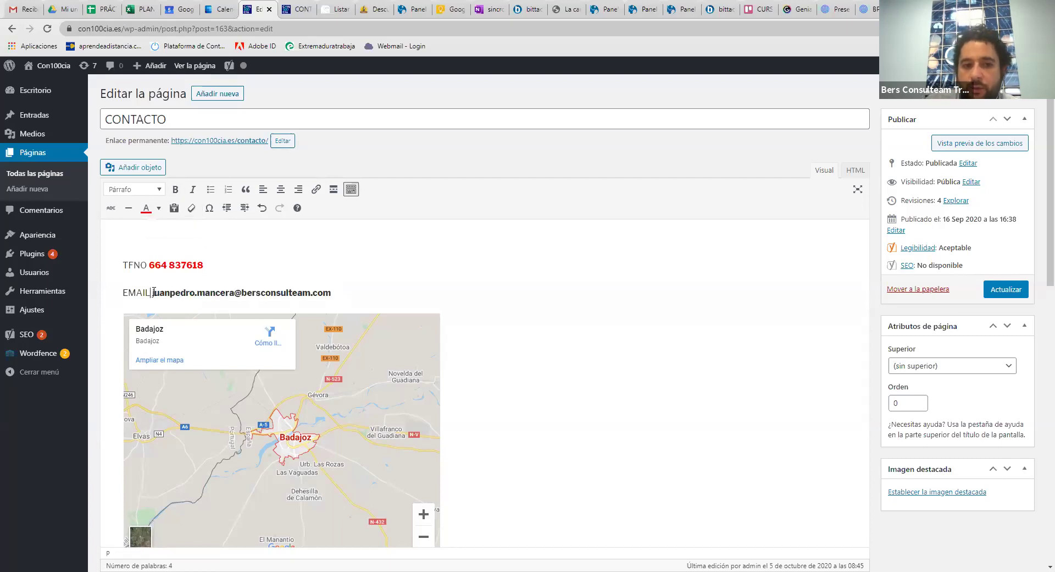
drag(153, 293, 331, 292)
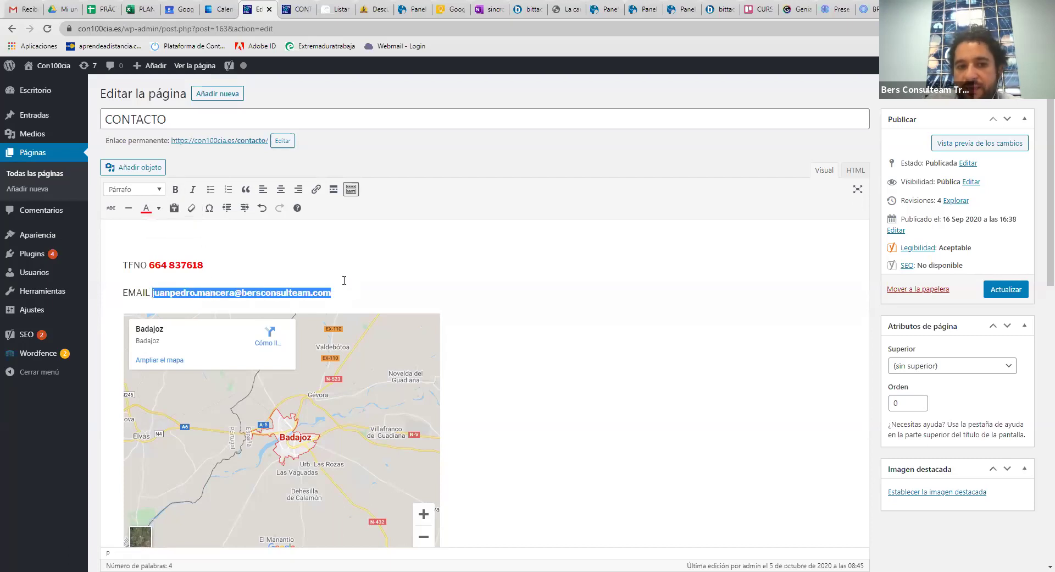
click(174, 189)
click(174, 190)
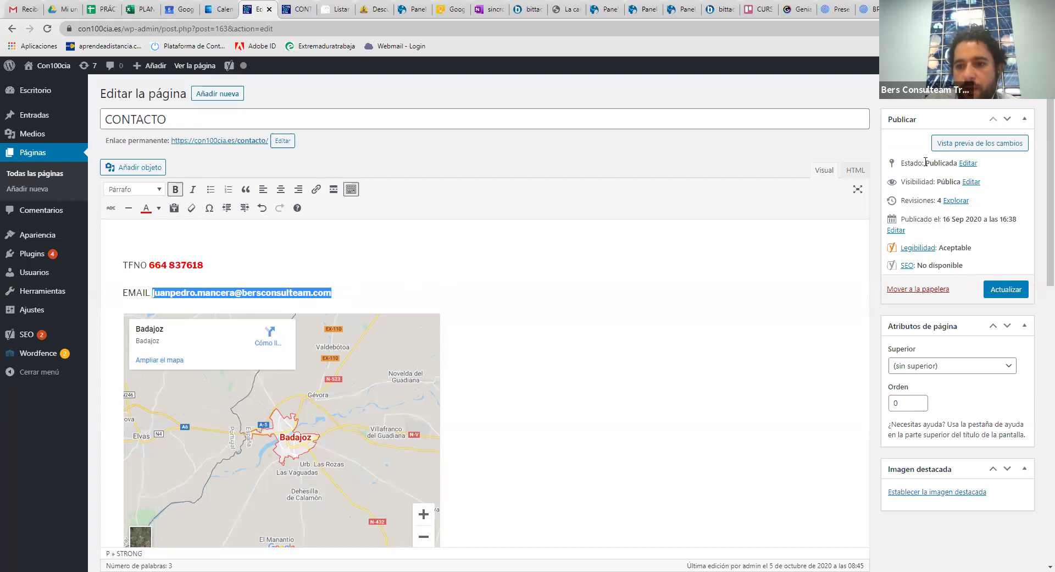
click(1006, 289)
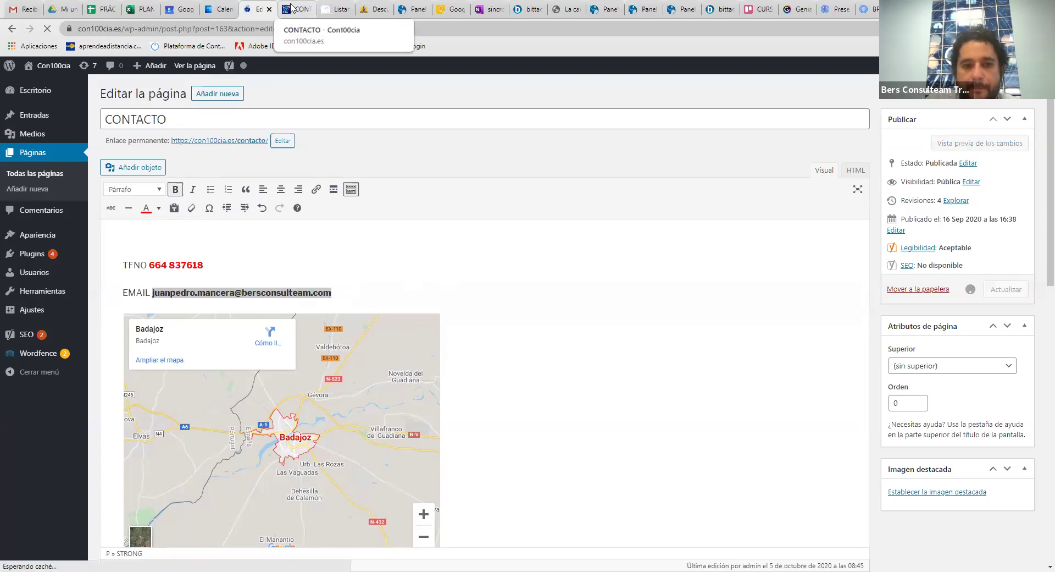
Reload the Contacto preview to pick up the saved changes, then return to the editor
click(292, 7)
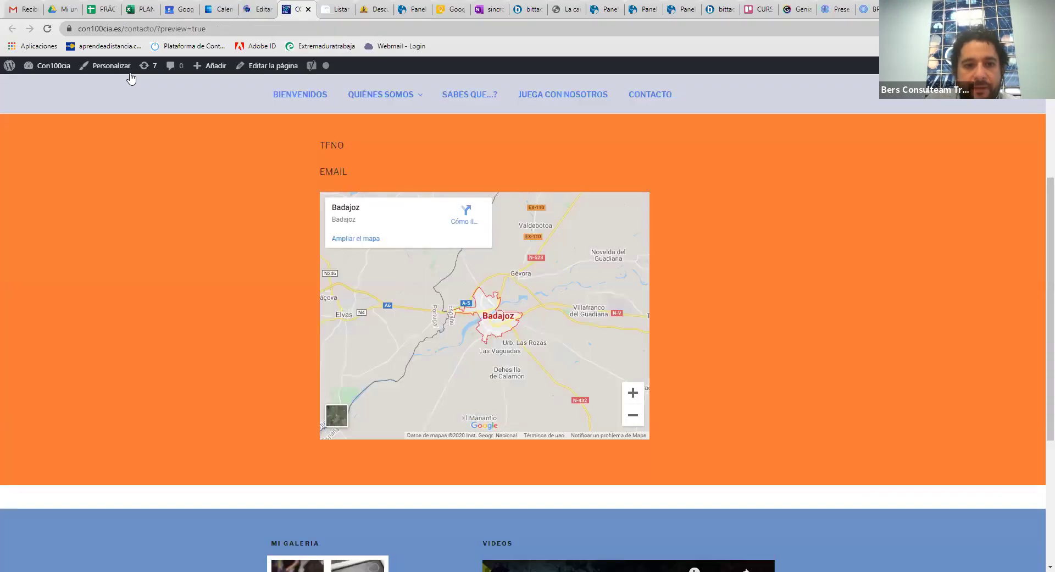
click(48, 28)
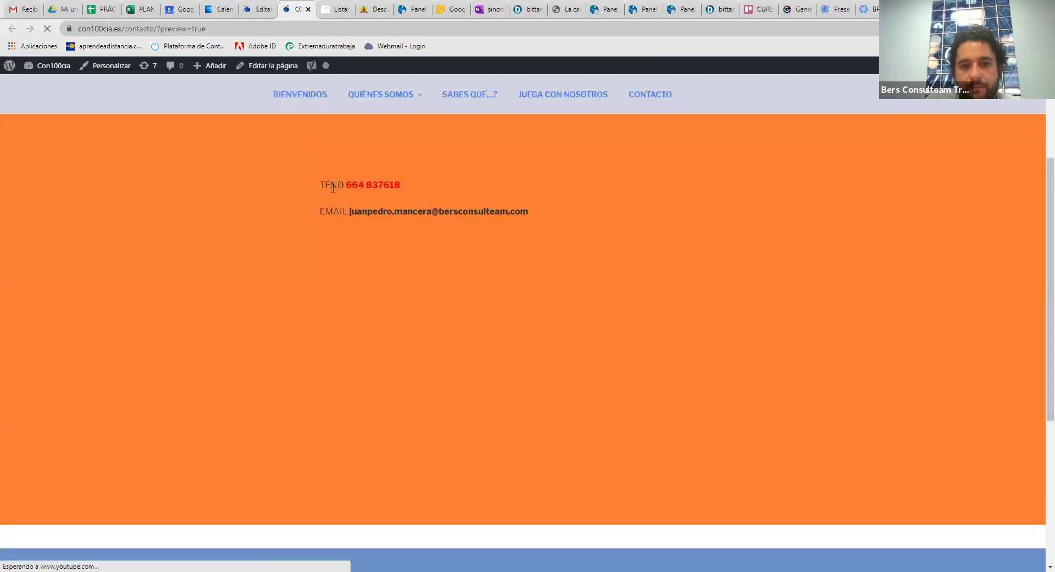
click(262, 8)
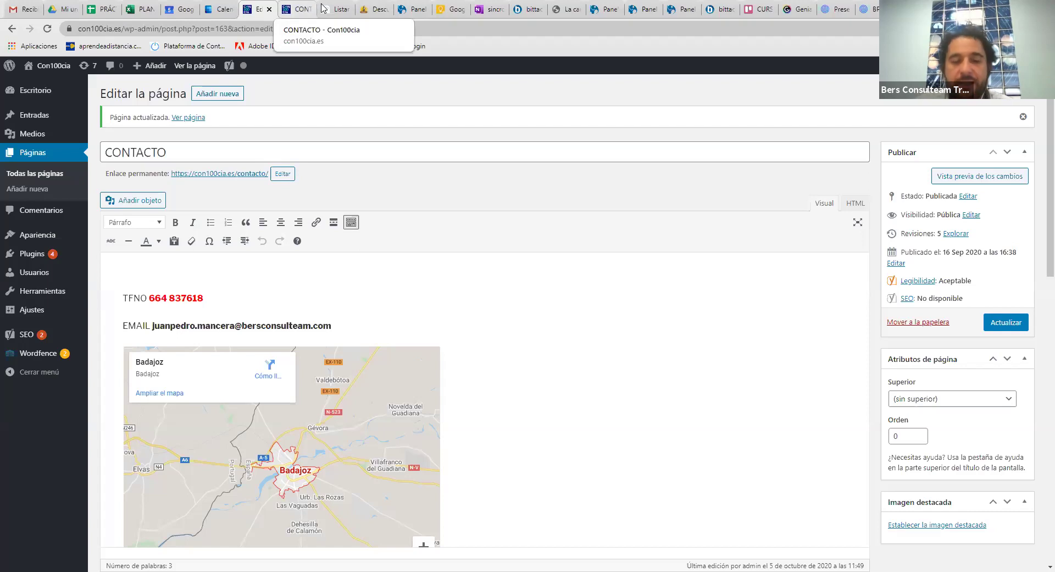
Check the preview shows the red phone and bold e-mail, then go to the bPanel product list
click(323, 8)
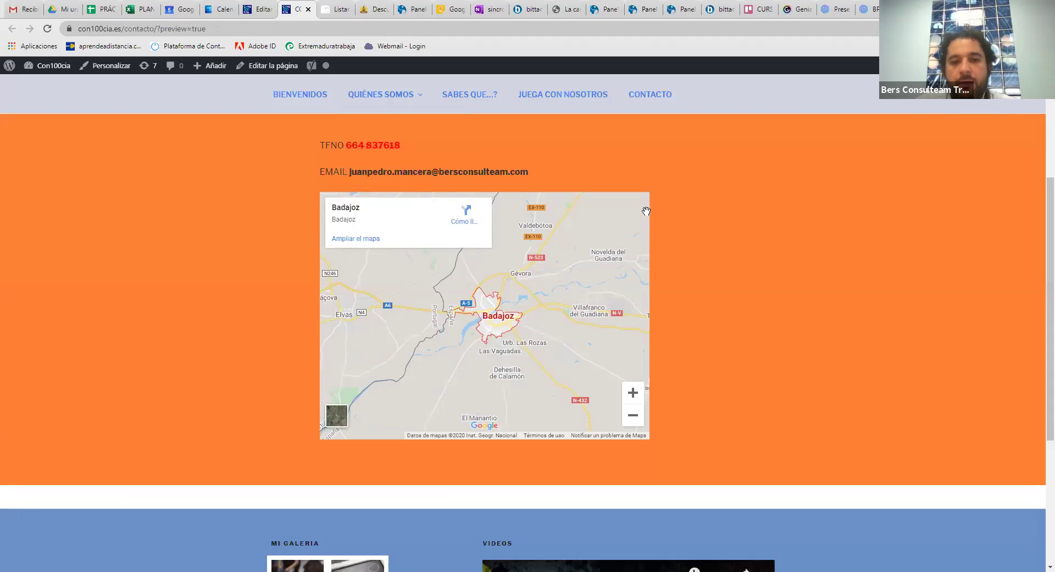
scroll(643, 143, down, 4)
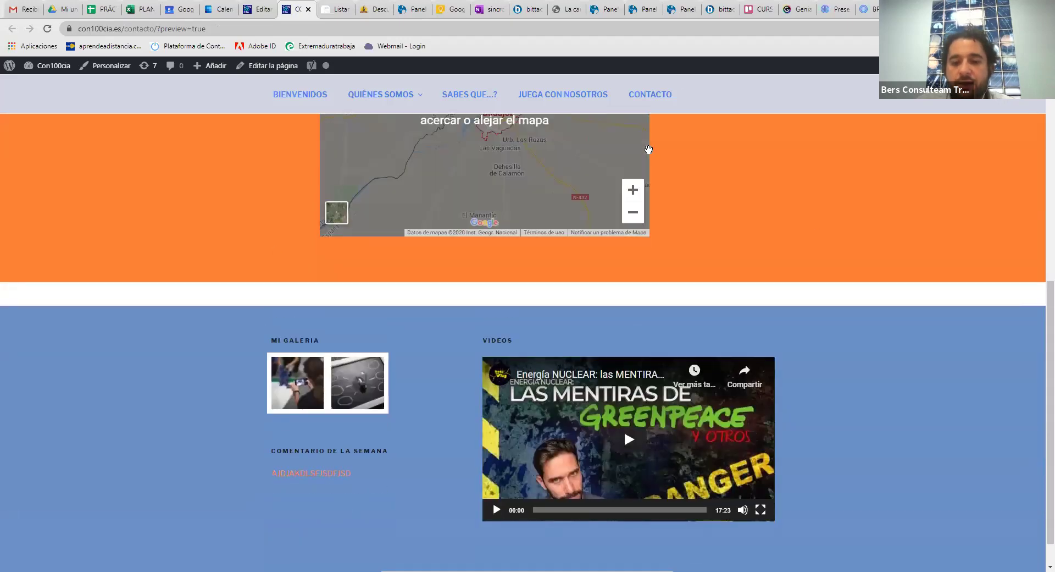
scroll(648, 148, up, 8)
scroll(650, 157, down, 5)
scroll(643, 149, up, 3)
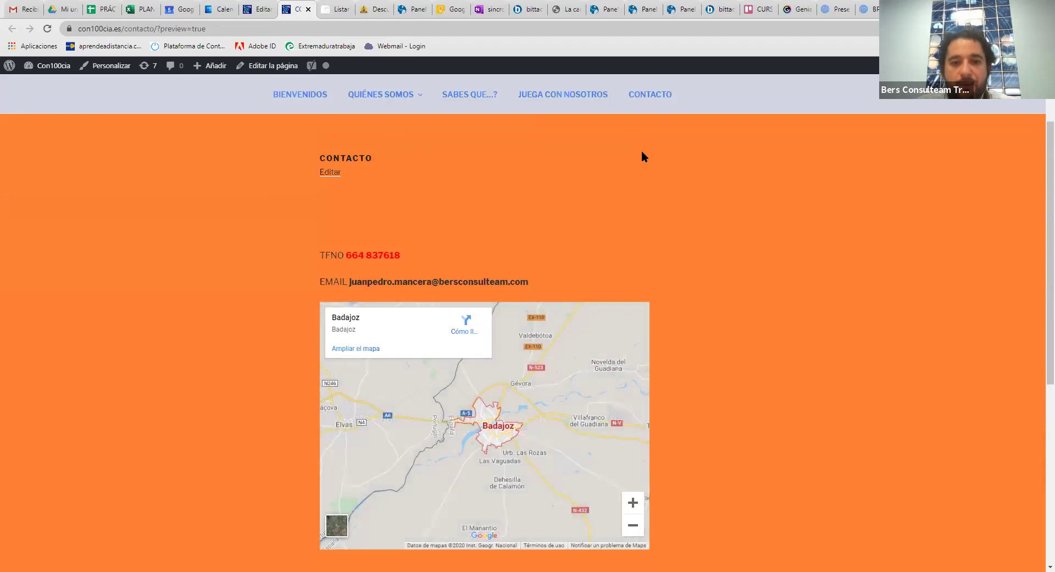
scroll(642, 152, down, 6)
scroll(637, 155, up, 8)
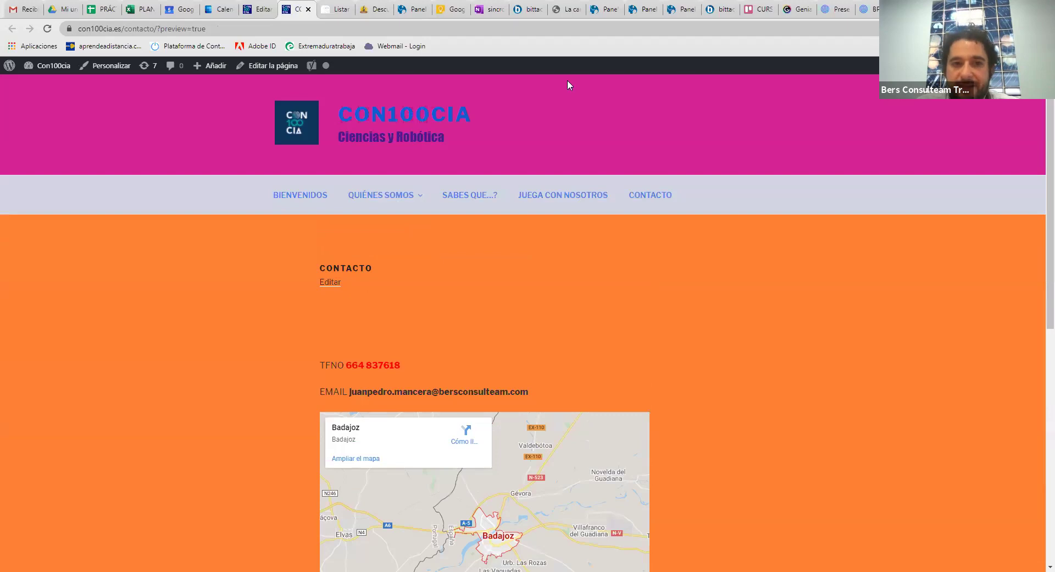
key(ctrl+shift+Tab)
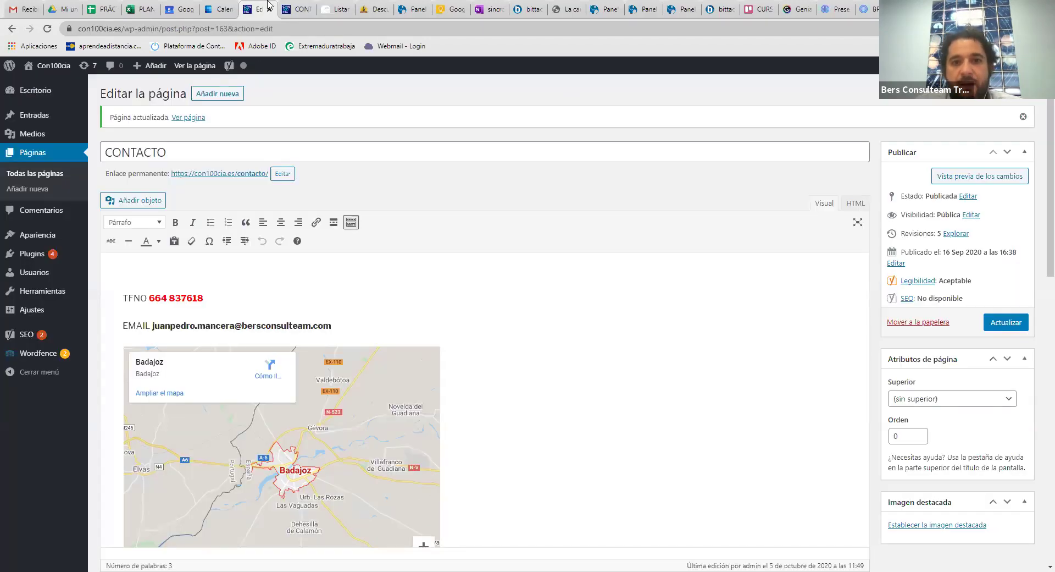
click(322, 7)
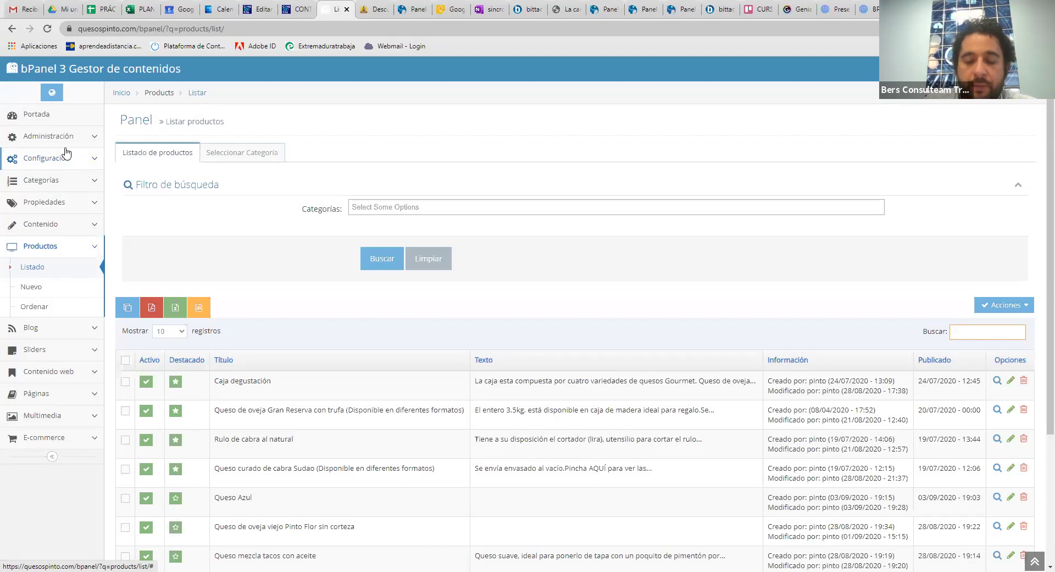
Log in to the Quesos Pinto bPanel with the admin username and password
click(46, 268)
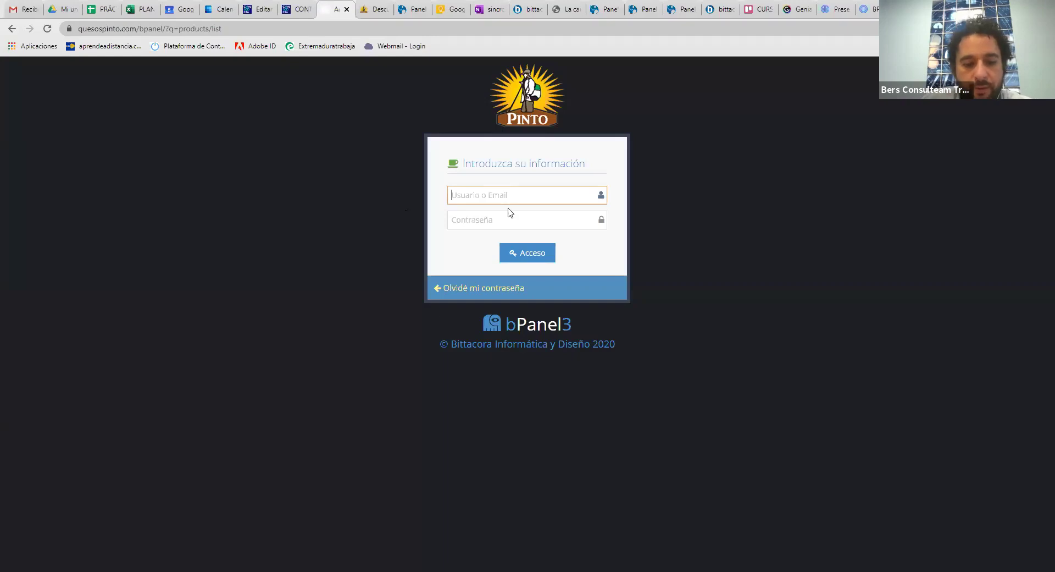
text(b)
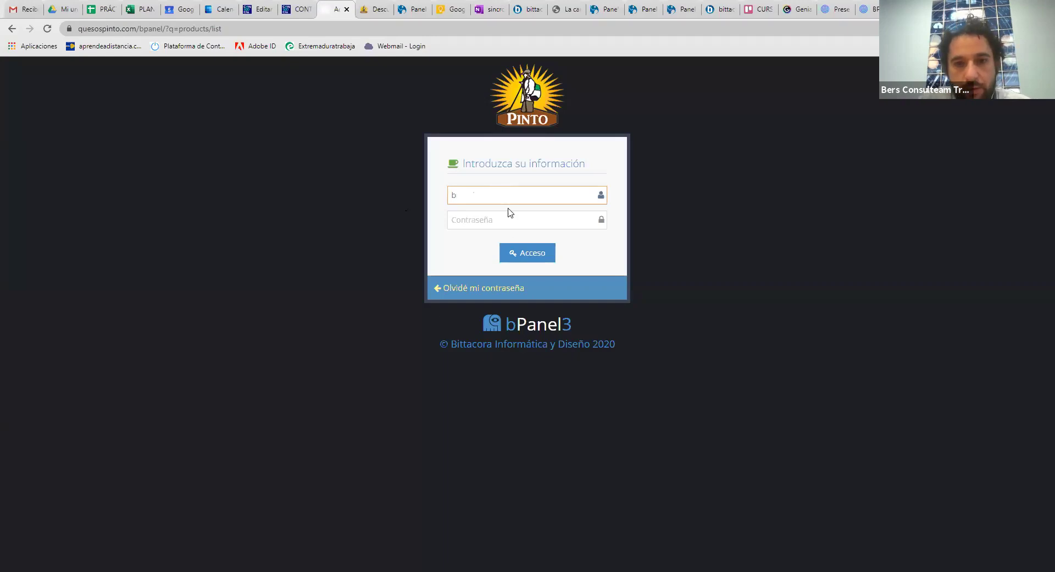
text(ittacora)
key(Tab)
text(•)
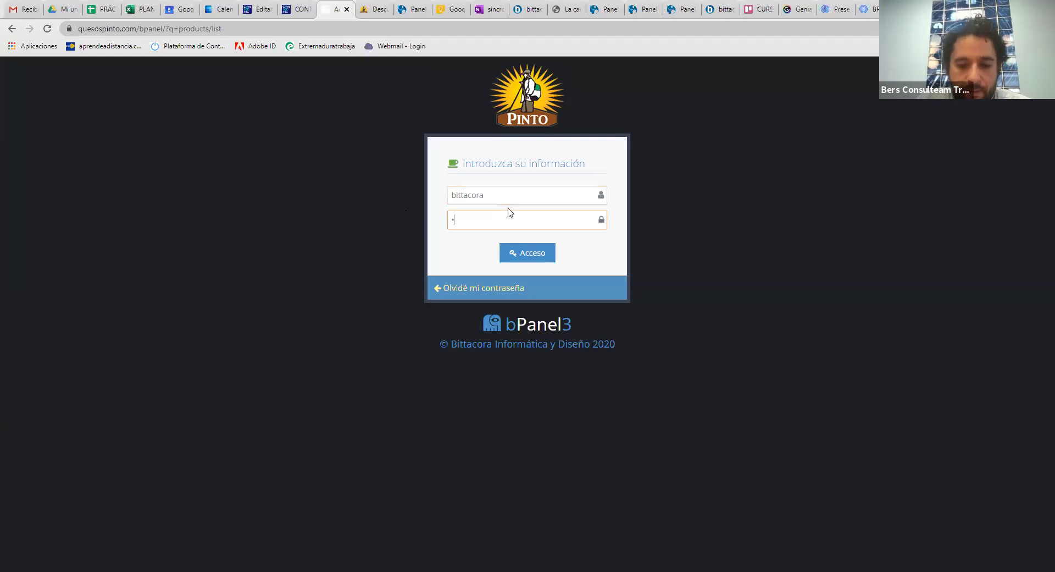
key(BackSpace)
text(•)
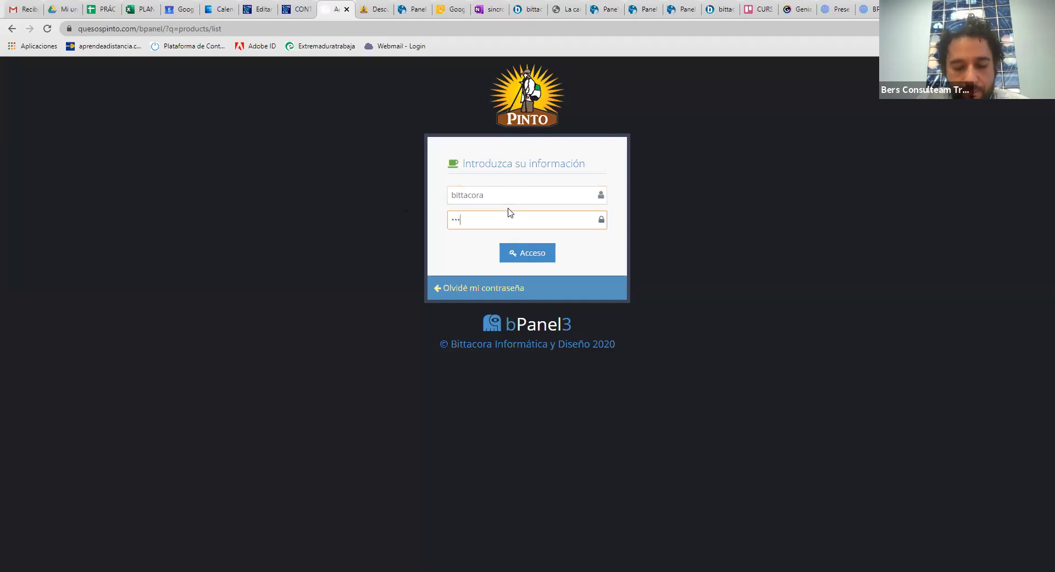
text(•••••••••••••)
key(Return)
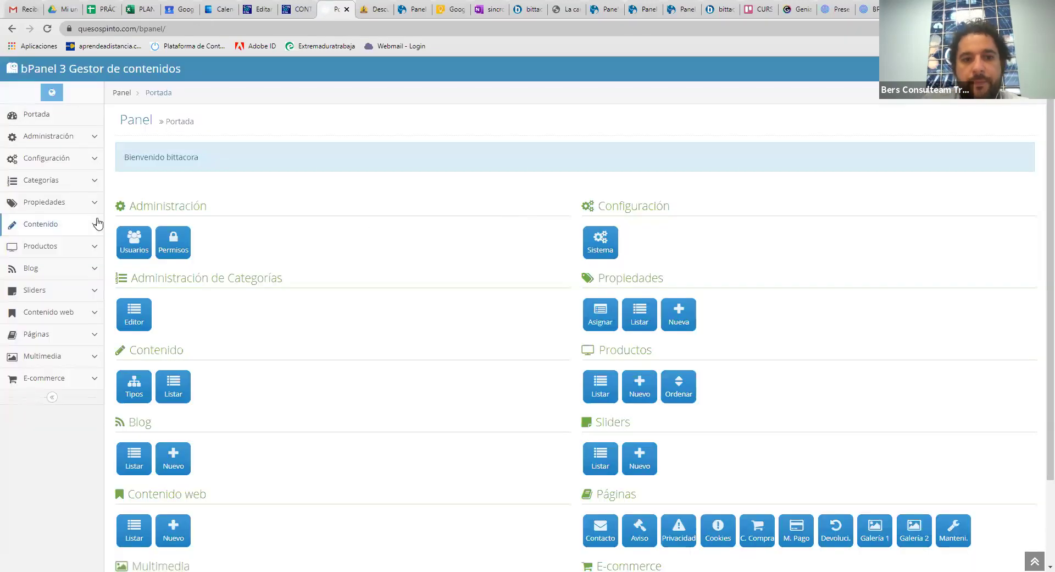
Open a blank Productos 'Añadir' form in bPanel and scroll through it
click(68, 252)
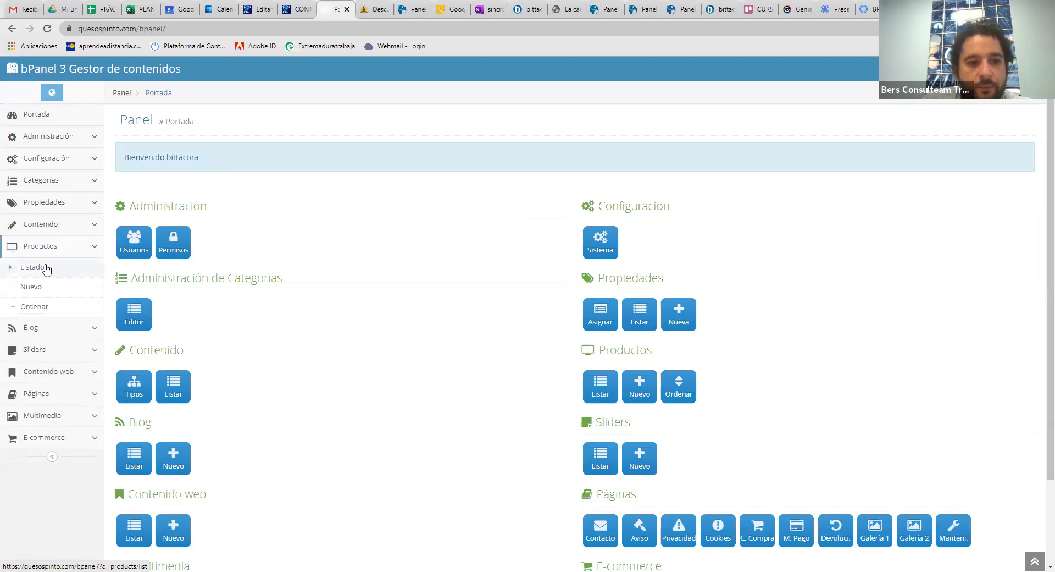
click(66, 272)
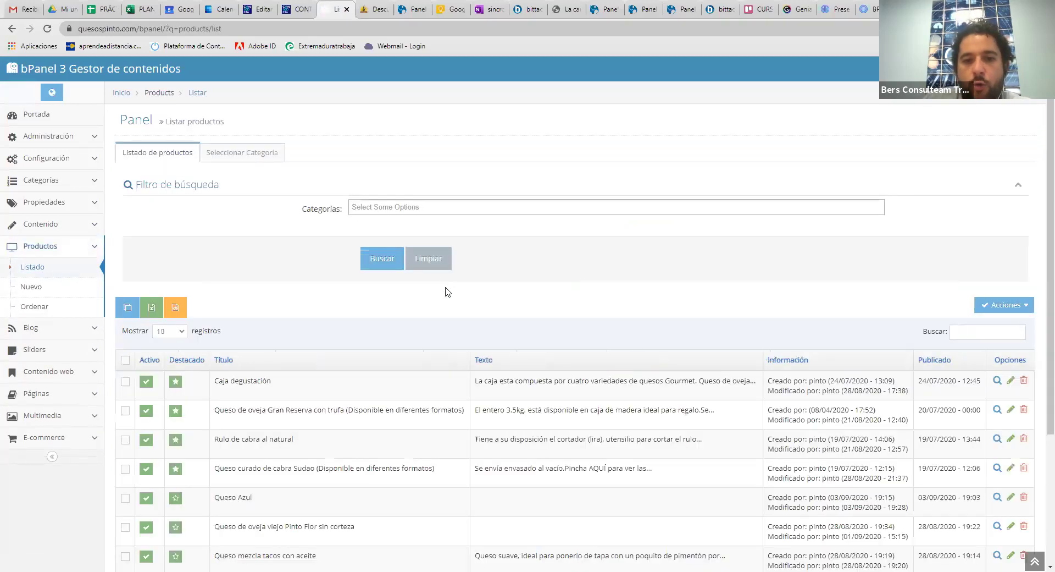
click(31, 287)
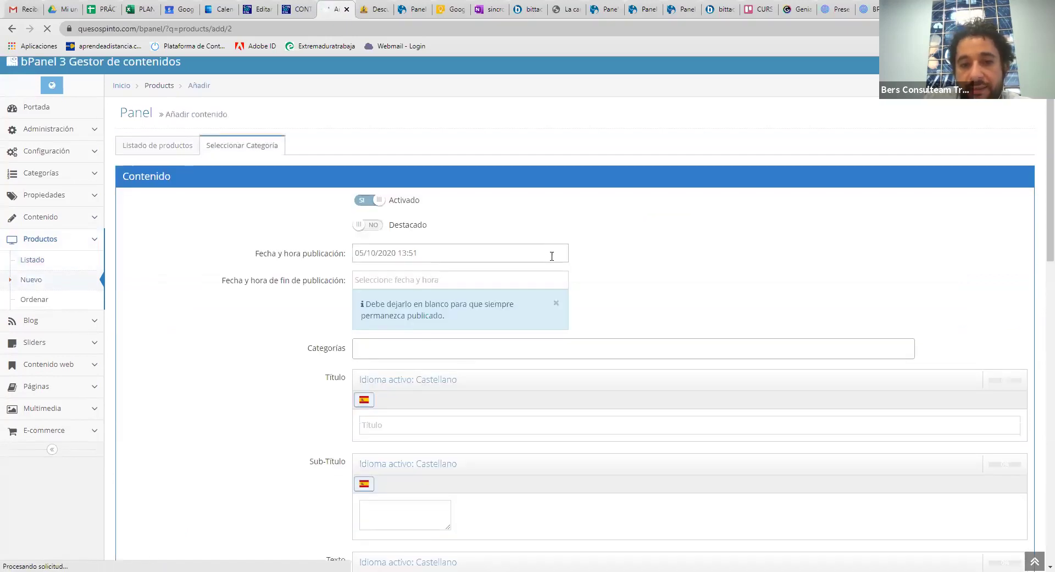
scroll(552, 260, down, 7)
scroll(553, 260, down, 5)
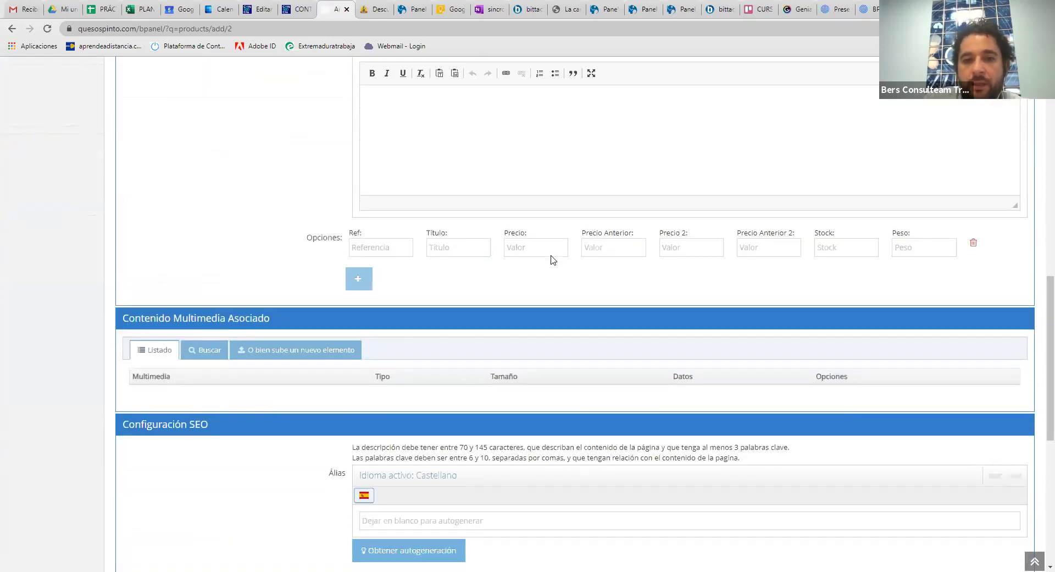
Glance at the Contacto preview and CONTACTO editor tabs, then return to the product form
click(299, 7)
click(258, 9)
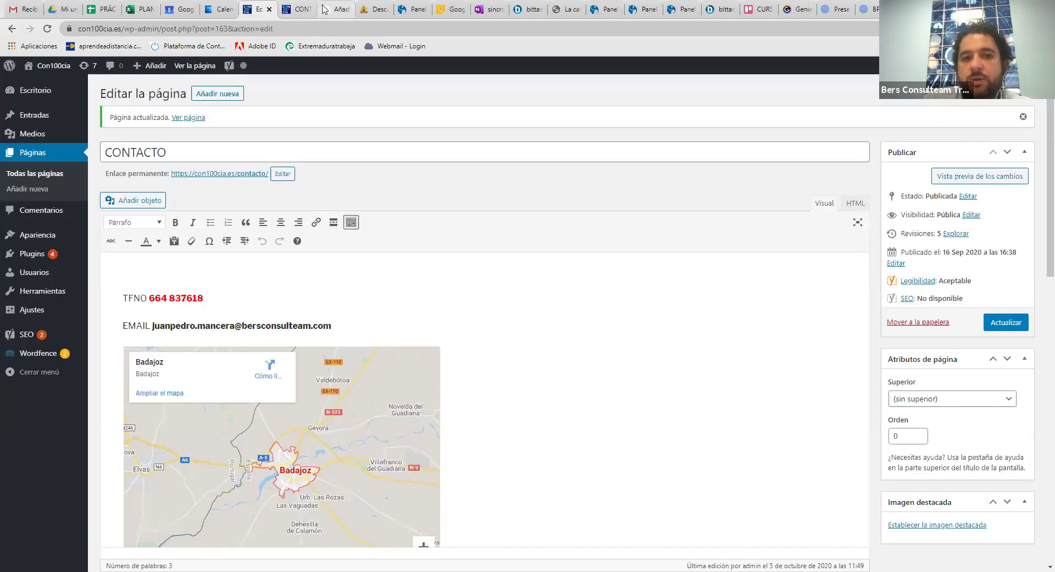
click(324, 9)
scroll(472, 194, up, 12)
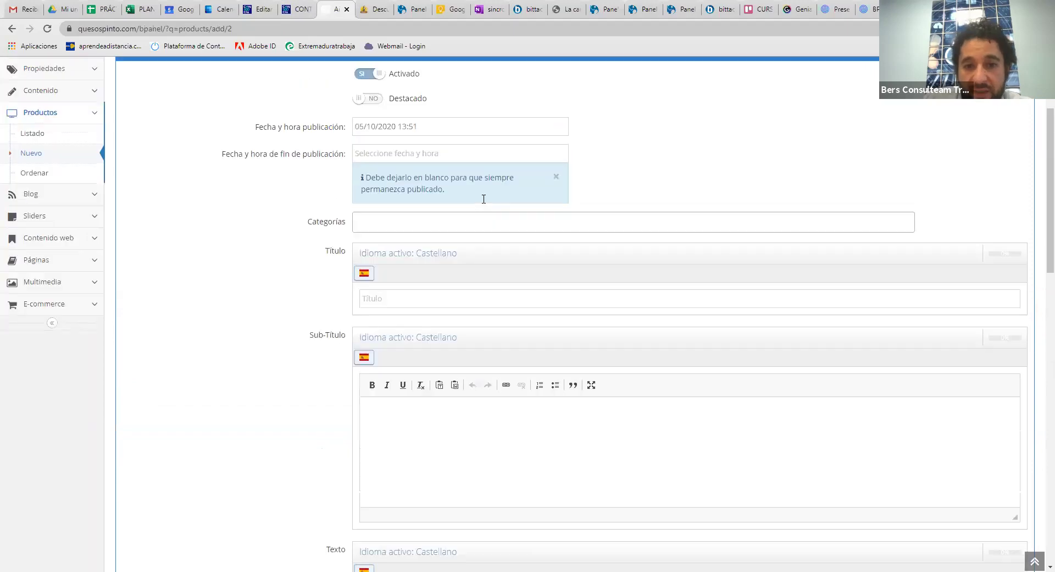
scroll(514, 217, down, 3)
Look through the form's Sub-Título and Texto editors, then show the Contacto page preview
click(397, 406)
scroll(403, 408, down, 3)
scroll(407, 395, down, 2)
click(418, 373)
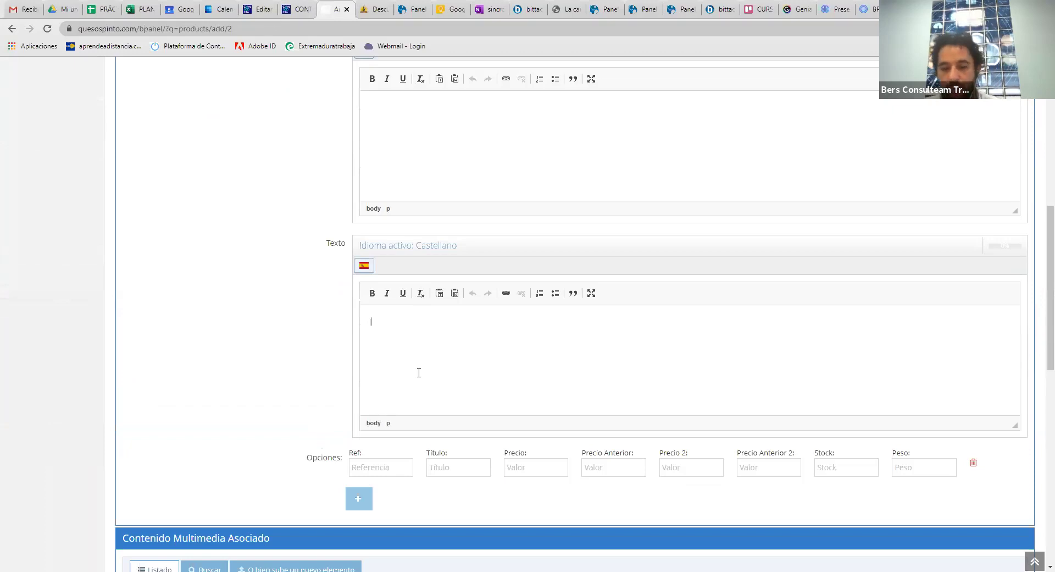
scroll(424, 366, down, 3)
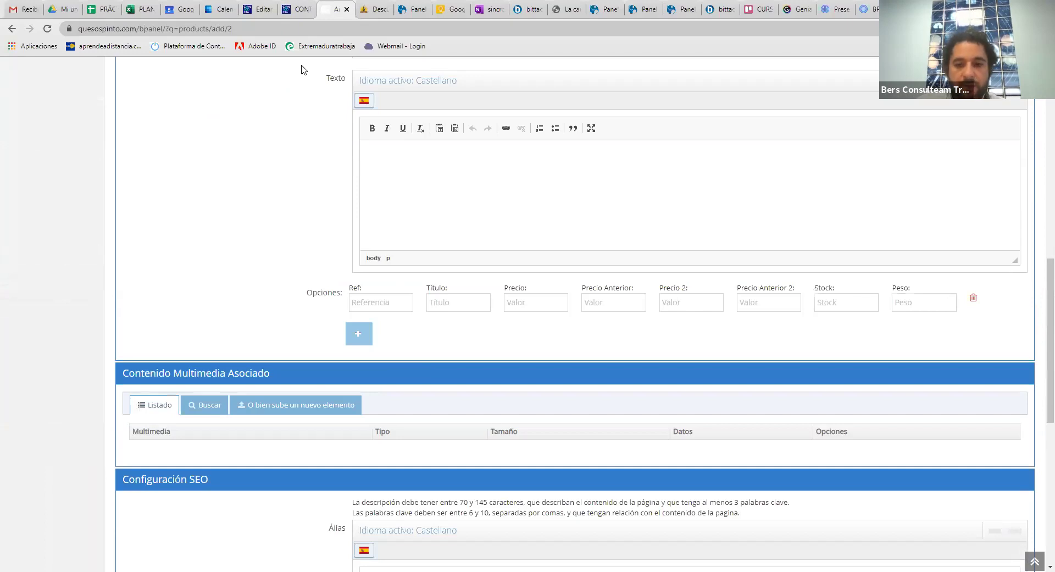
scroll(523, 173, up, 10)
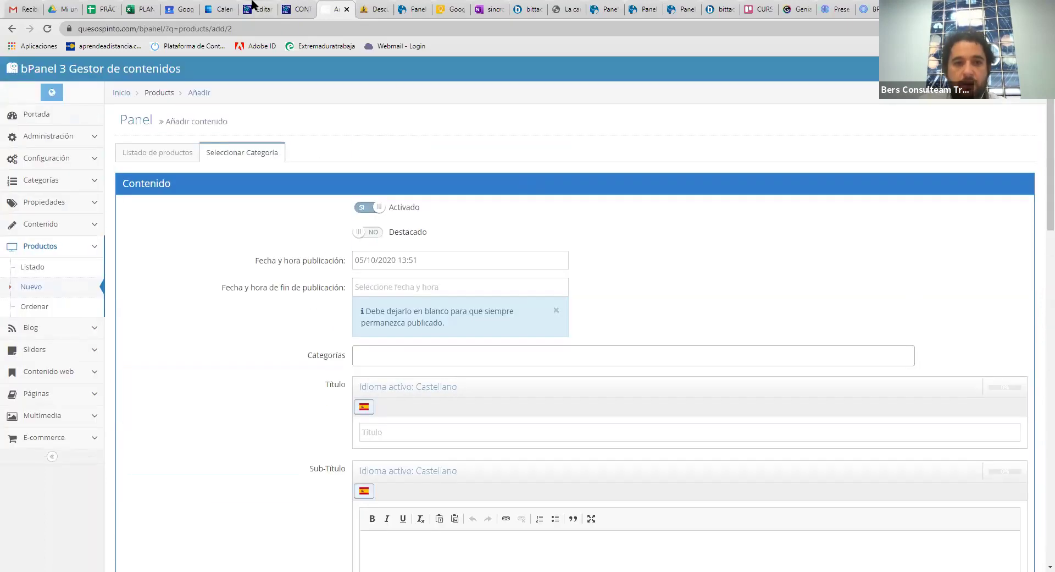
click(297, 9)
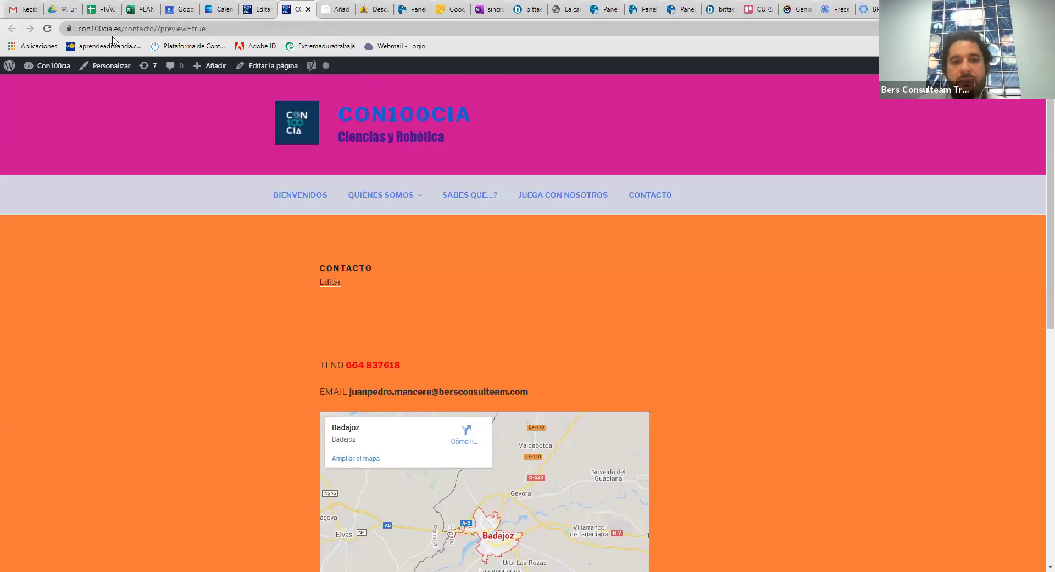
Cycle through the CONTACTO editor, bPanel form, Quesos Pinto homepage and Contacto preview tabs
key(ctrl+Page_Up)
key(ctrl+shift+Page_Down)
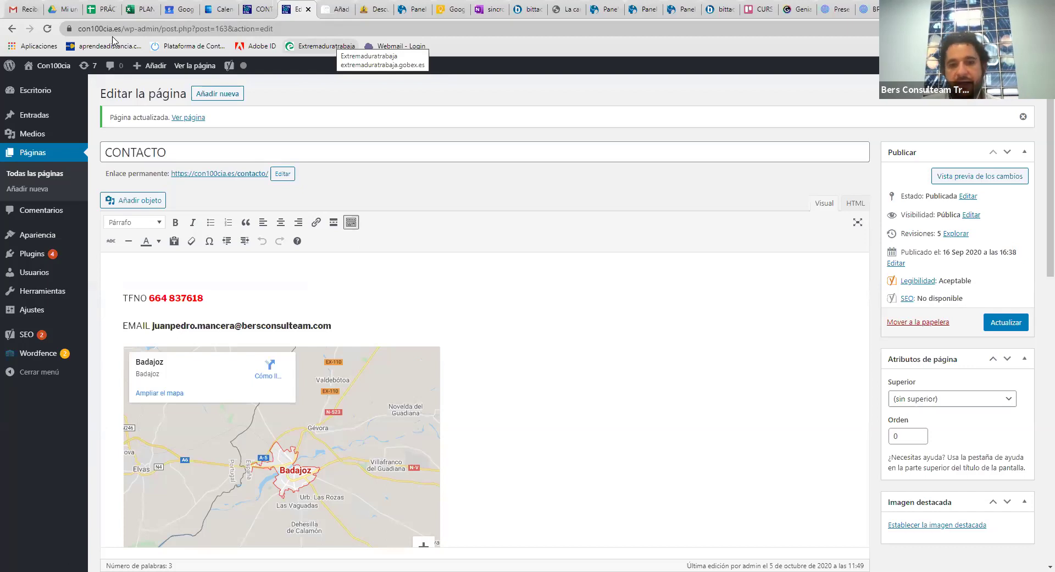
key(ctrl+Tab)
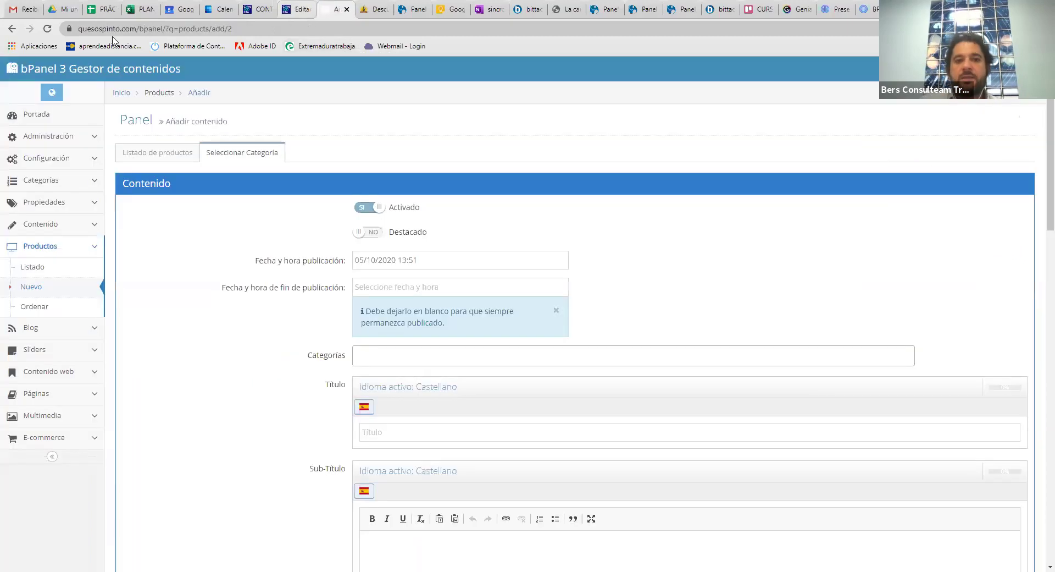
key(ctrl+Tab)
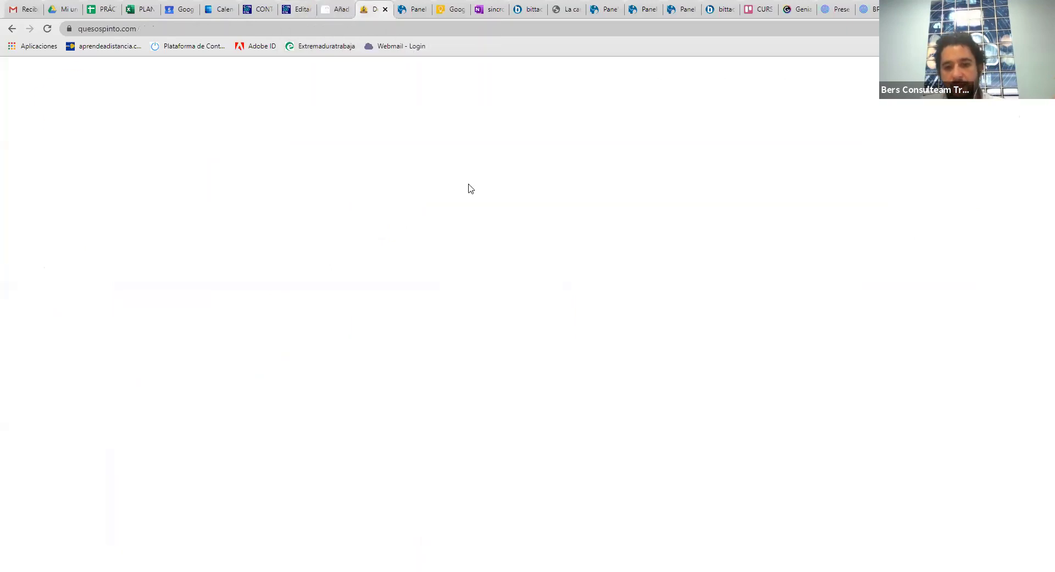
scroll(466, 187, down, 5)
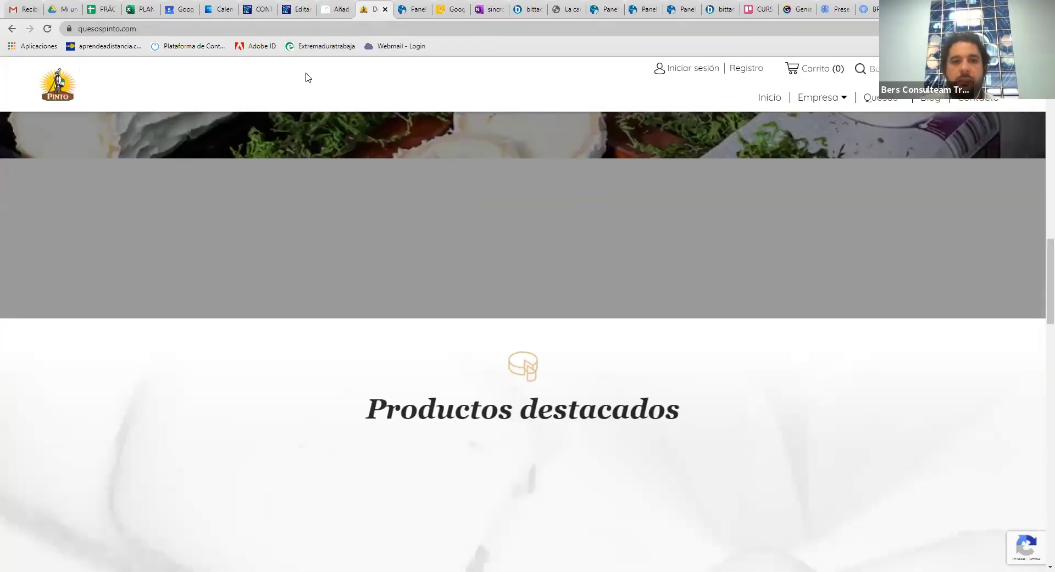
click(266, 8)
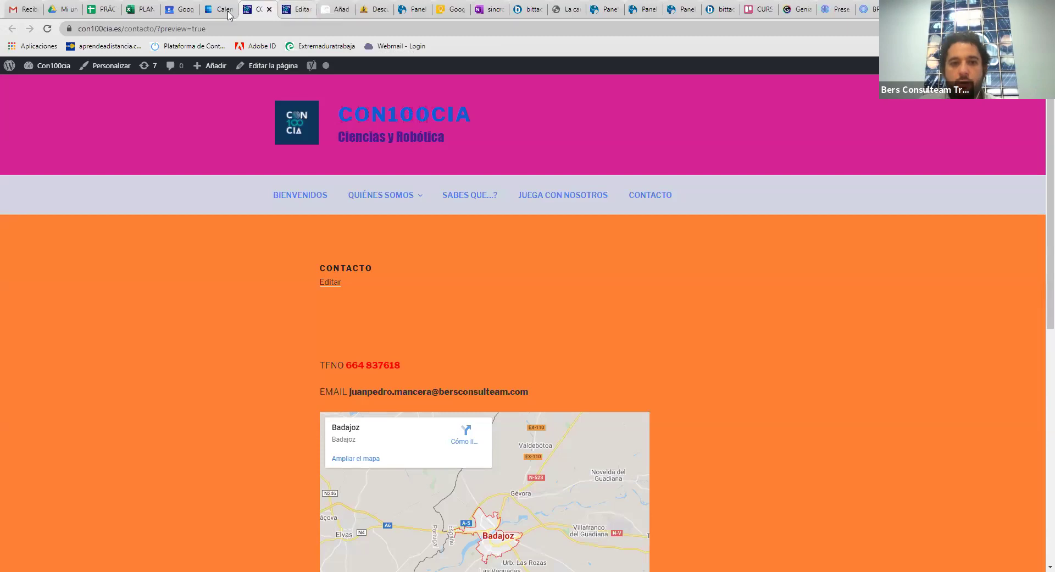
key(ctrl+Tab)
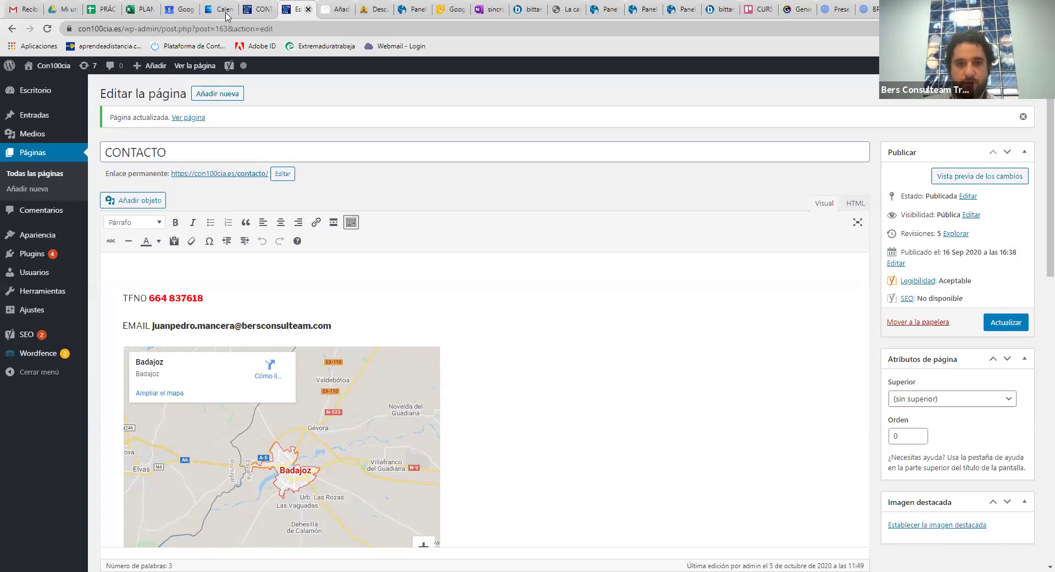
Settle on the bPanel new-product form and expand its Blog section
click(260, 8)
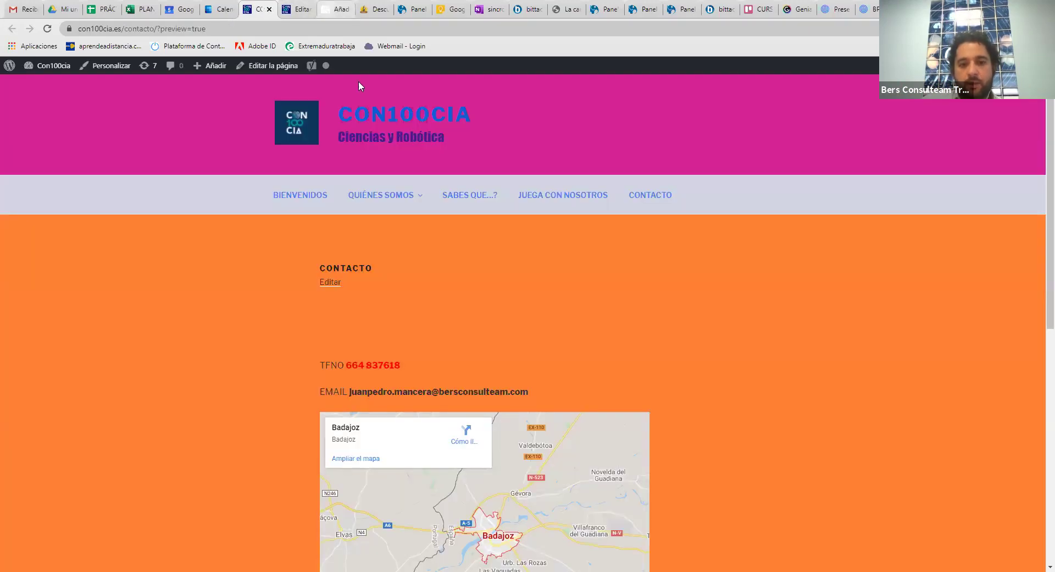
click(336, 9)
scroll(378, 272, down, 10)
scroll(374, 262, up, 10)
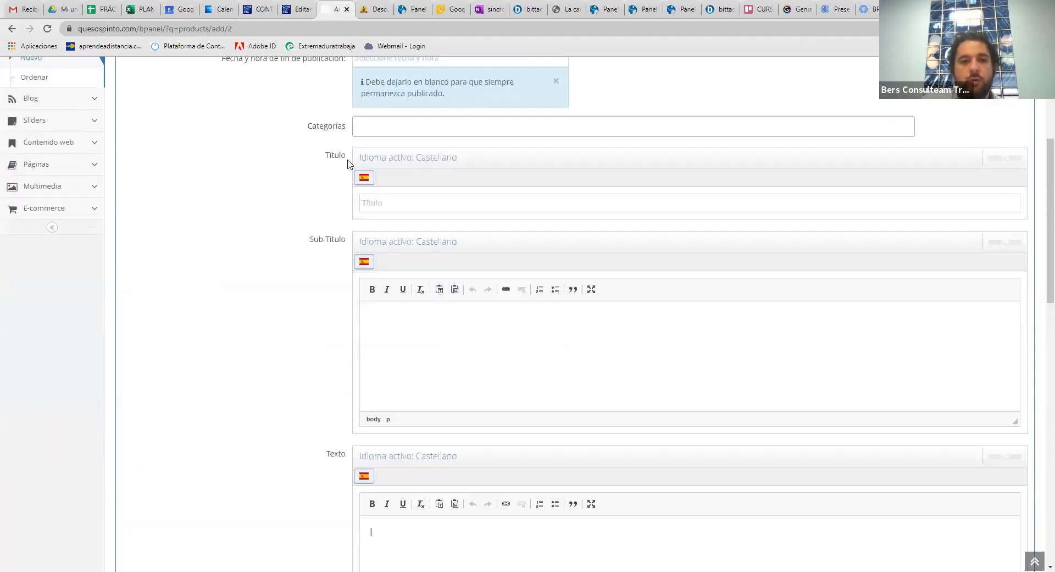
click(65, 333)
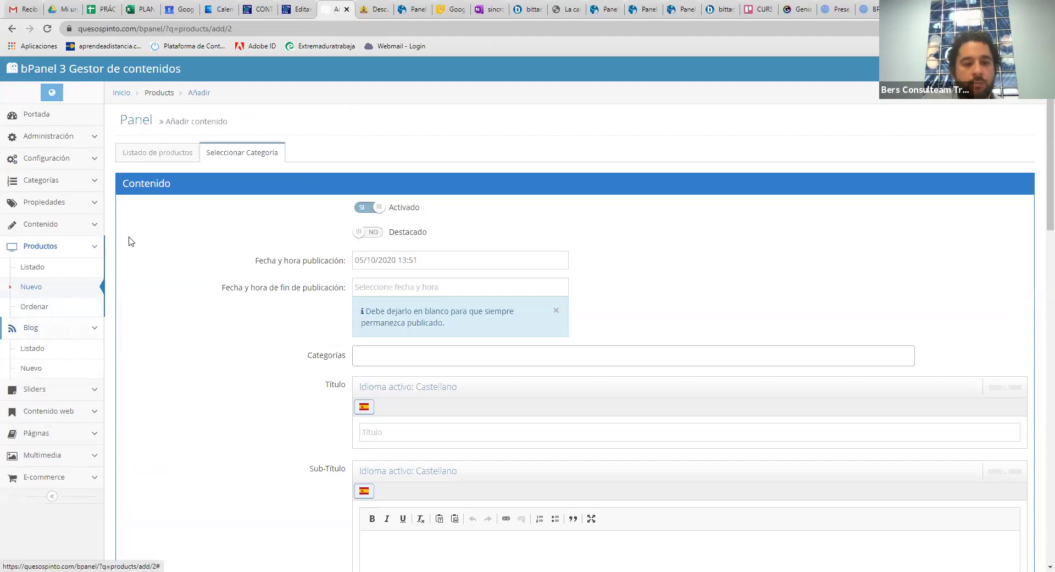
Browse the Quesos de Oveja cheeses on quesospinto.com, then go back to the WordPress CONTACTO editor
click(374, 9)
scroll(511, 233, down, 20)
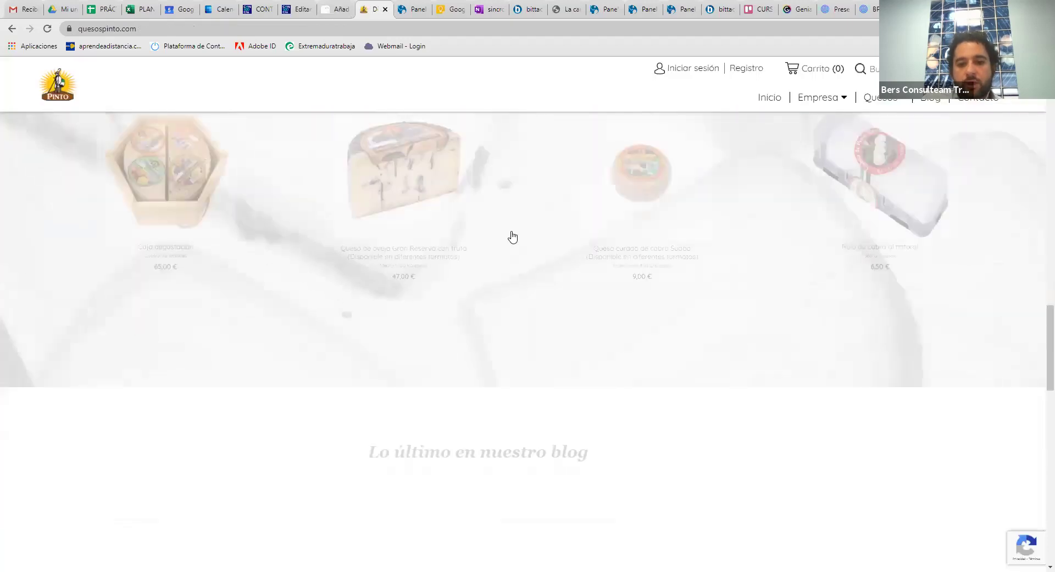
scroll(671, 165, up, 4)
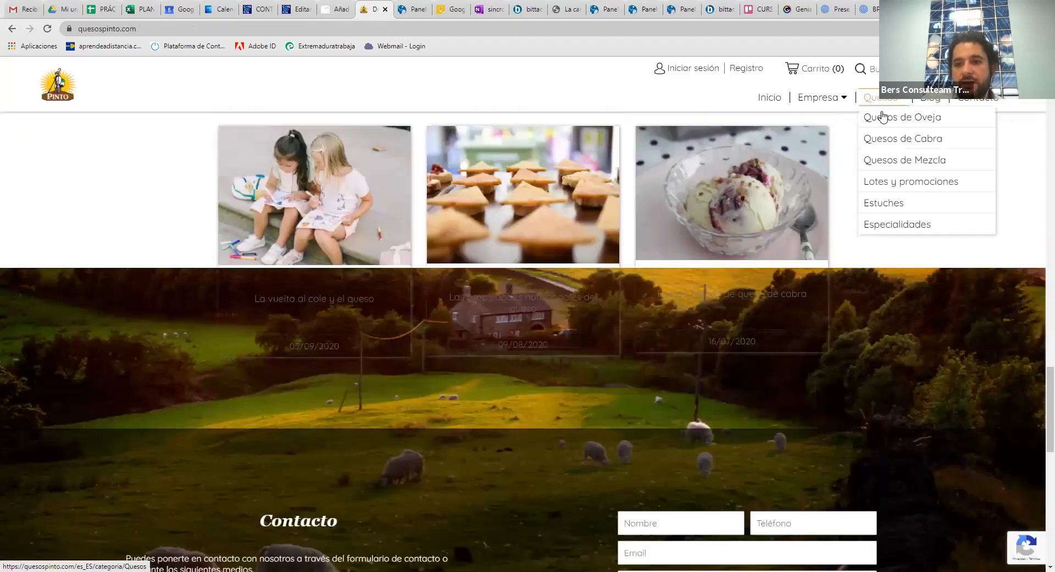
click(889, 116)
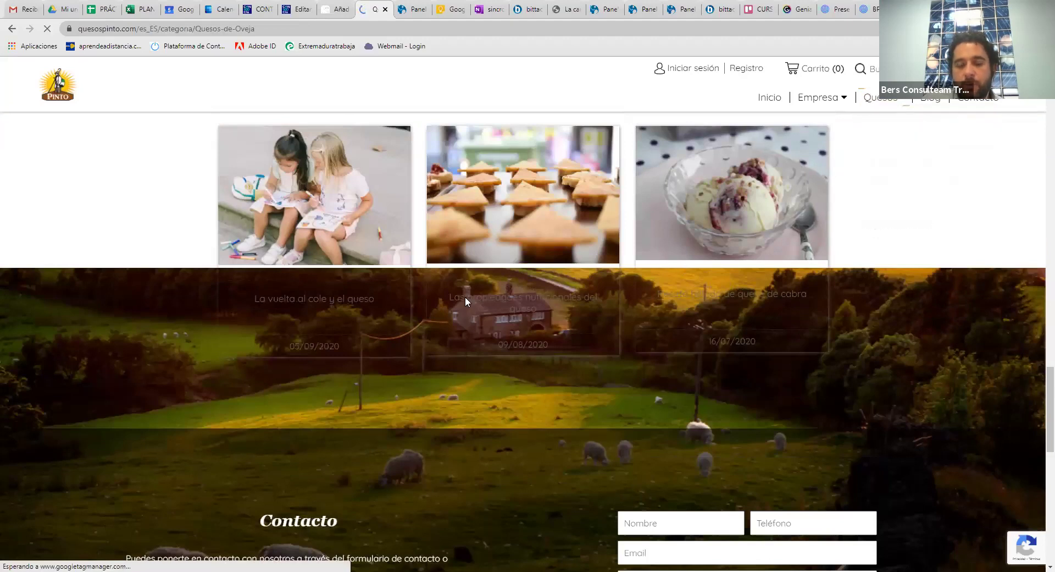
scroll(528, 308, down, 6)
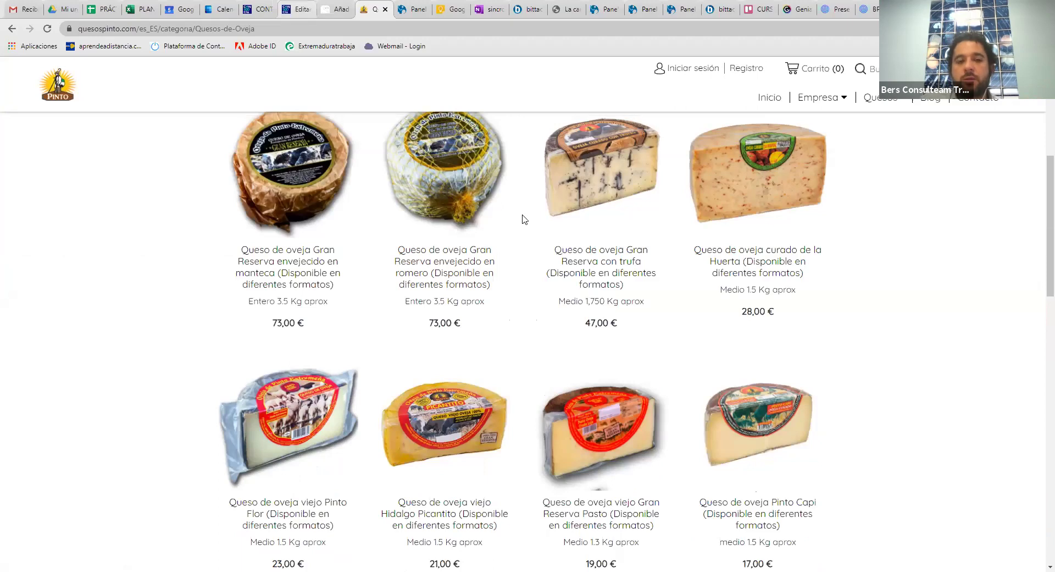
key(ctrl+shift+Tab)
key(ctrl+shift+Tab)
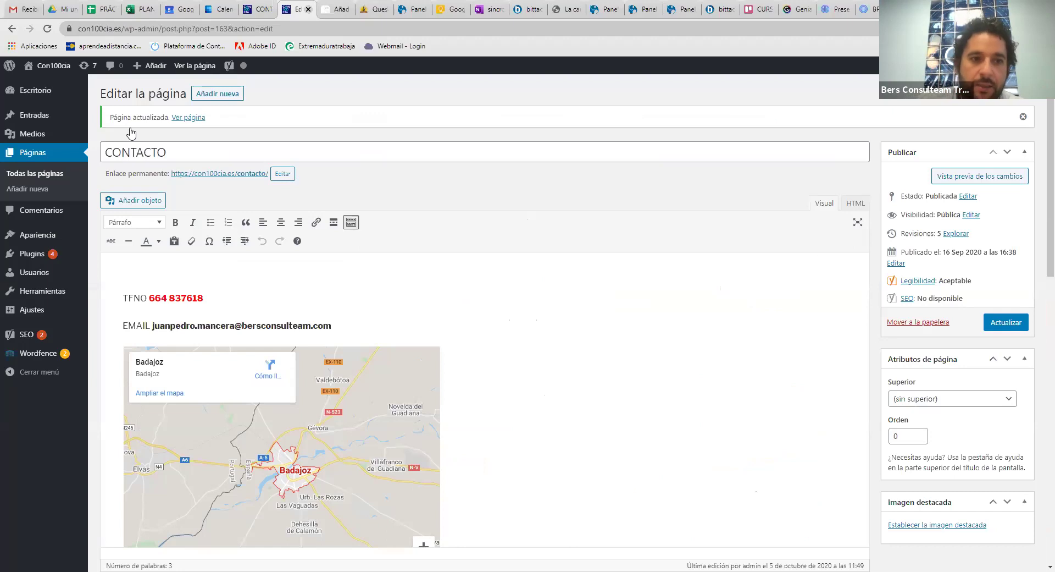
Show WordPress's Todas las páginas list, then reveal the ANOTACIONES box on the class slide
click(37, 175)
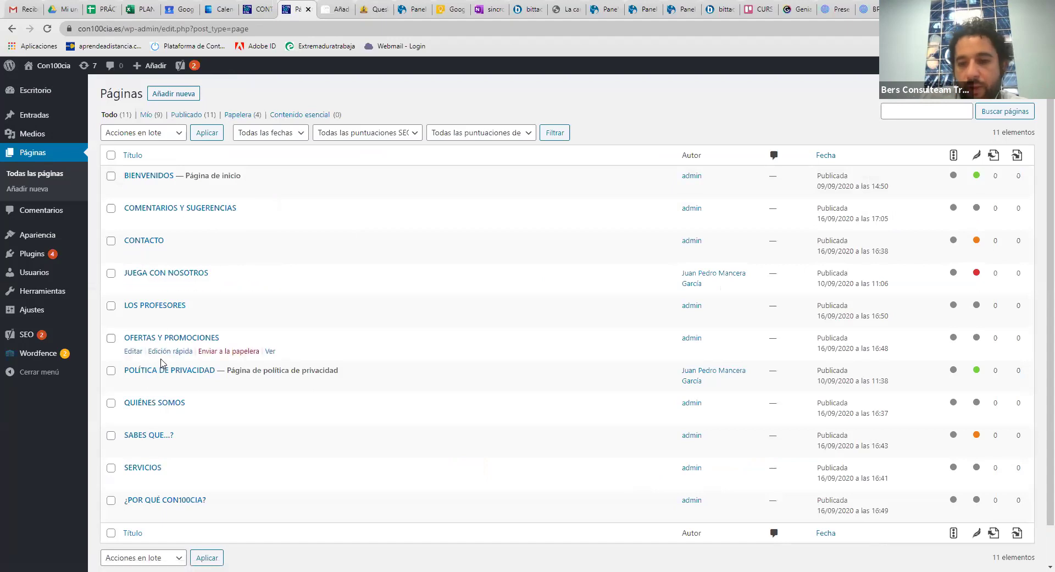
scroll(205, 266, down, 1)
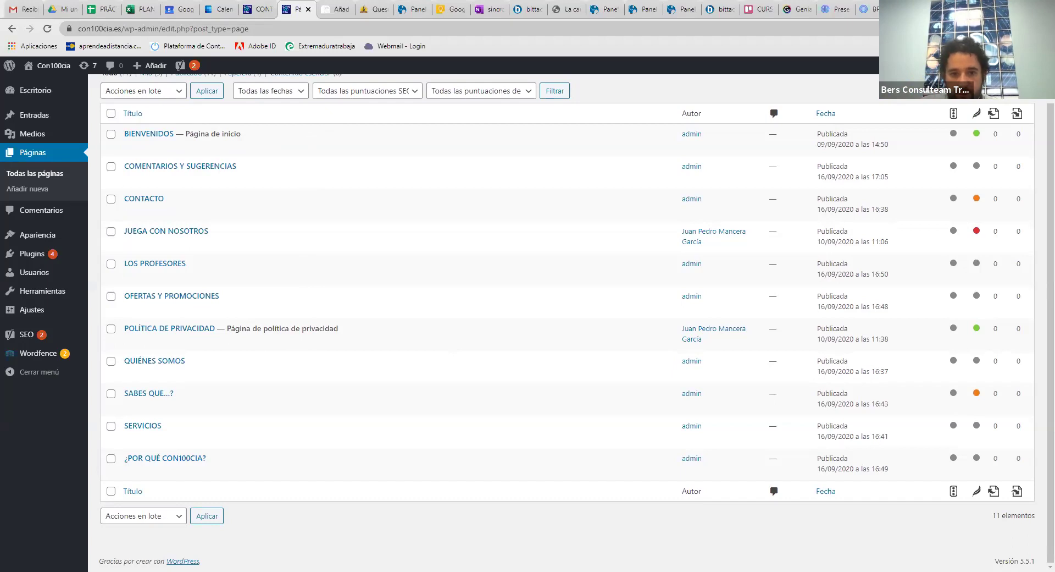
key(alt+Tab)
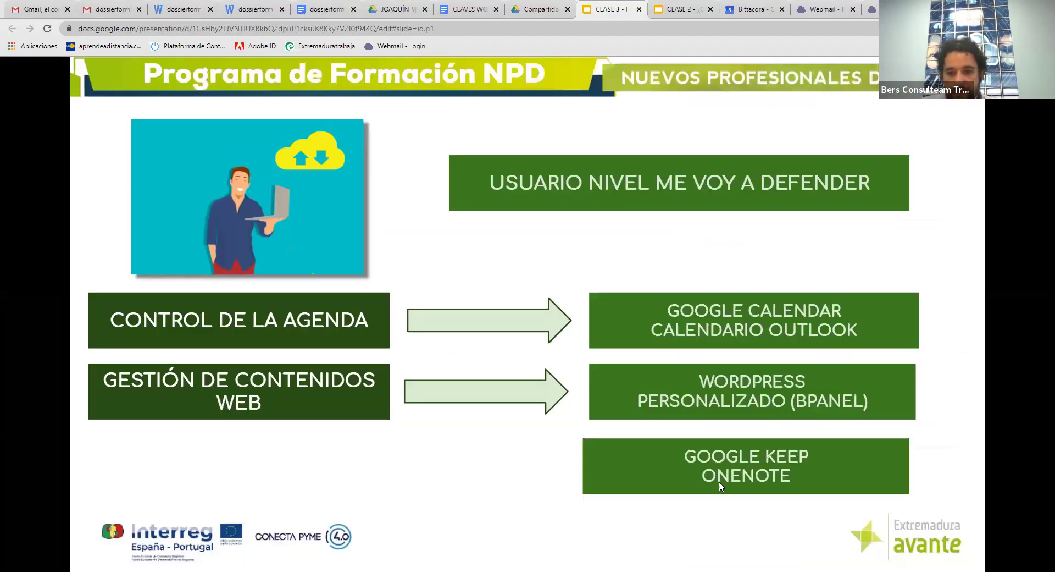
click(549, 460)
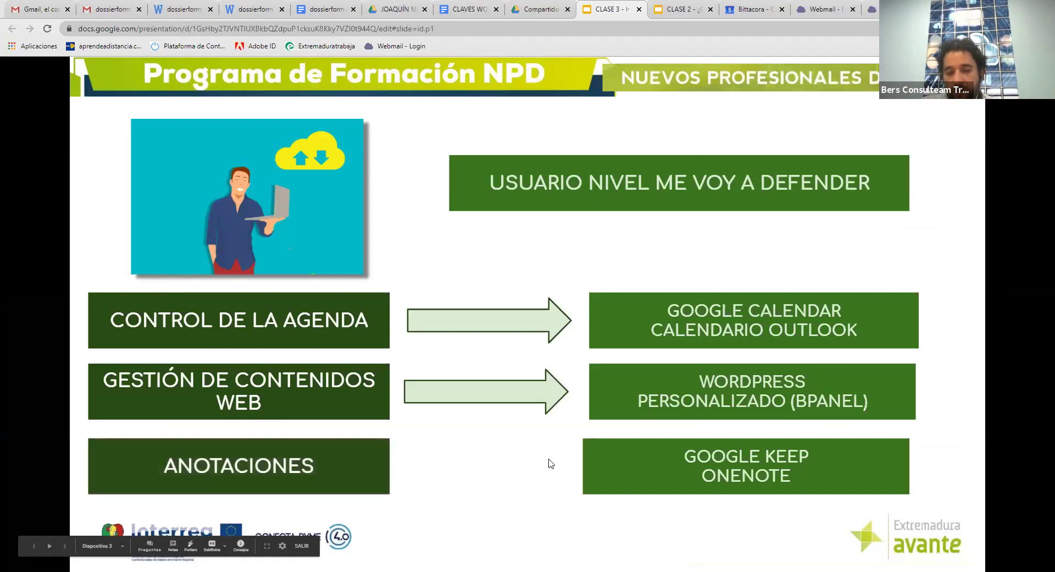